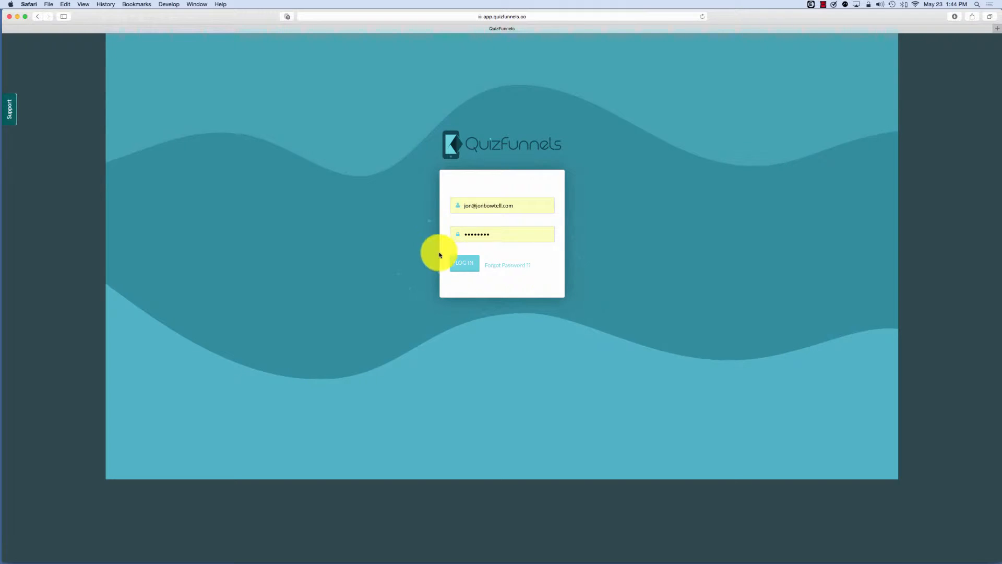
Log in to the account with the filled-in credentials and dismiss the welcome message.
left_click(464, 264)
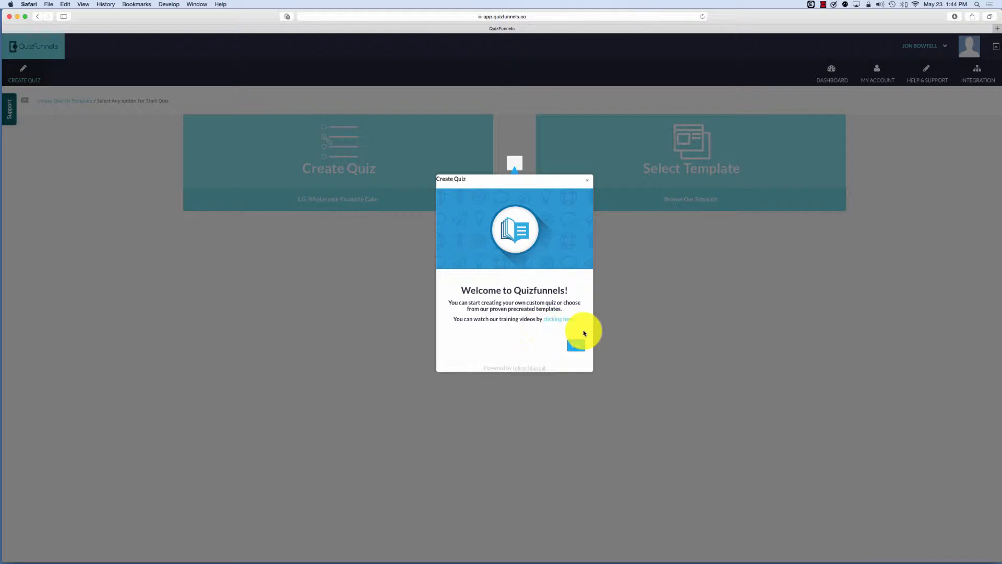
left_click(591, 184)
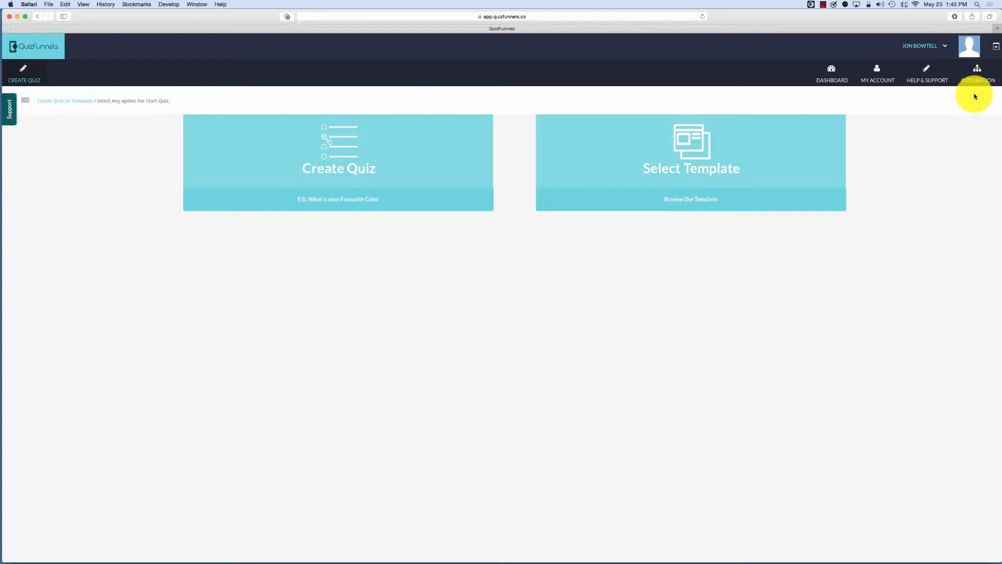
Connect the GetResponse integration to the account by entering its API key.
left_click(981, 75)
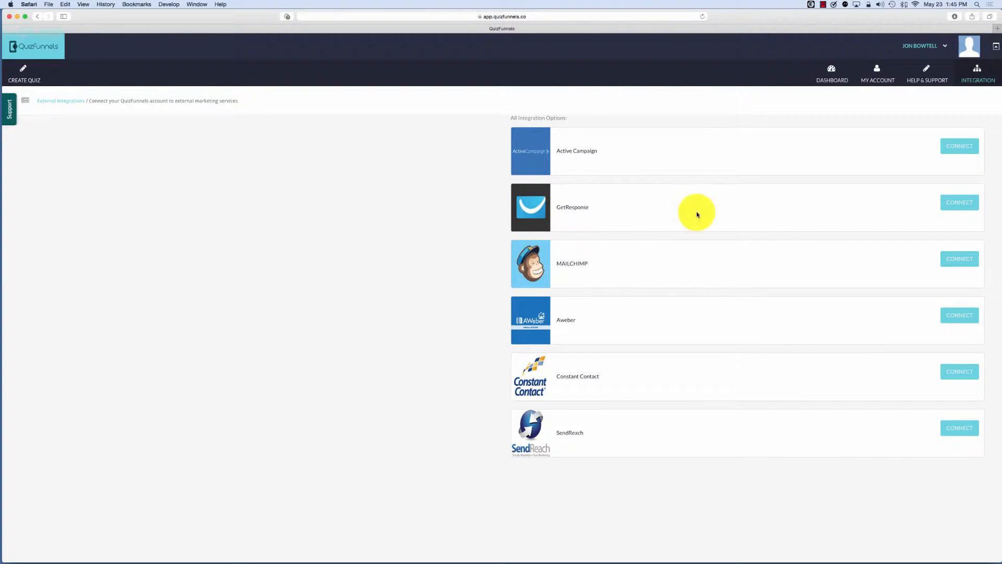
left_click(963, 207)
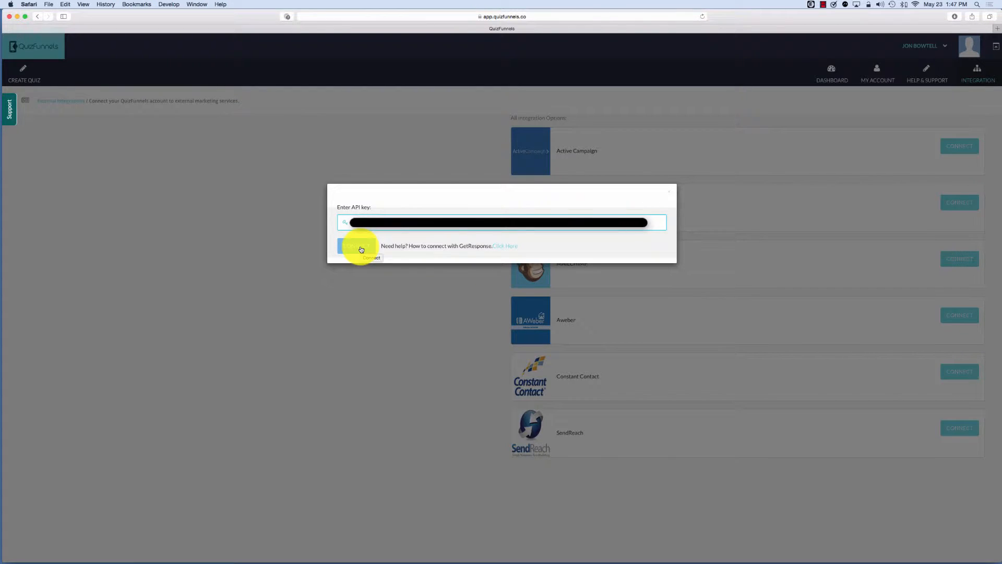
left_click(361, 250)
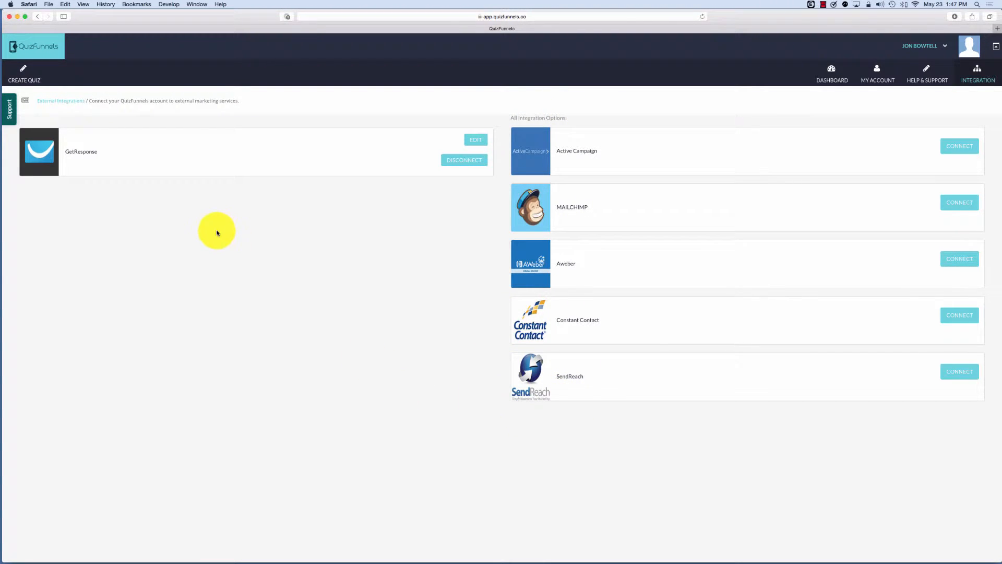
Browse the quiz templates and start a new quiz from "Are you ready to become a 6-figure coach and consultant?".
left_click(64, 83)
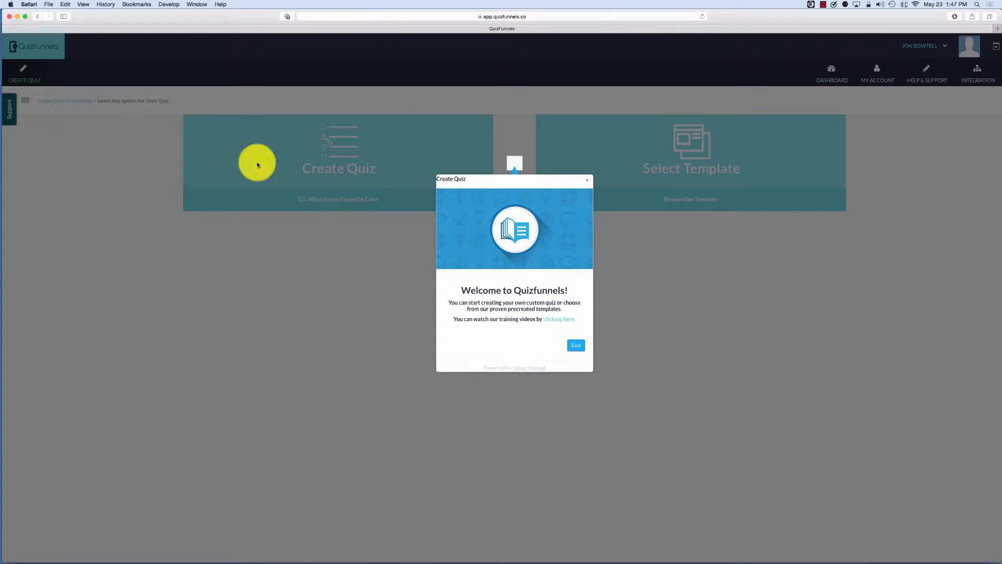
left_click(587, 180)
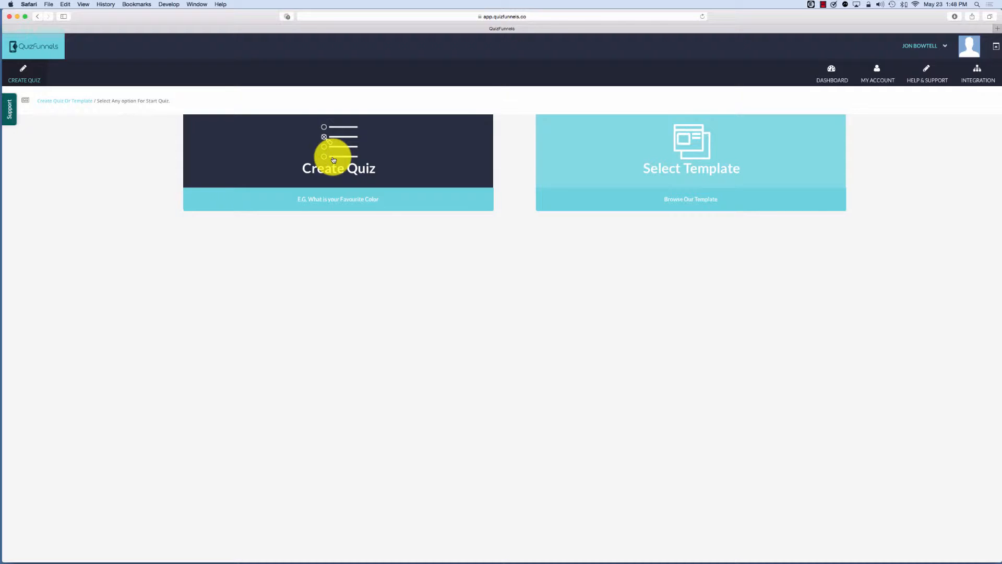
left_click(690, 177)
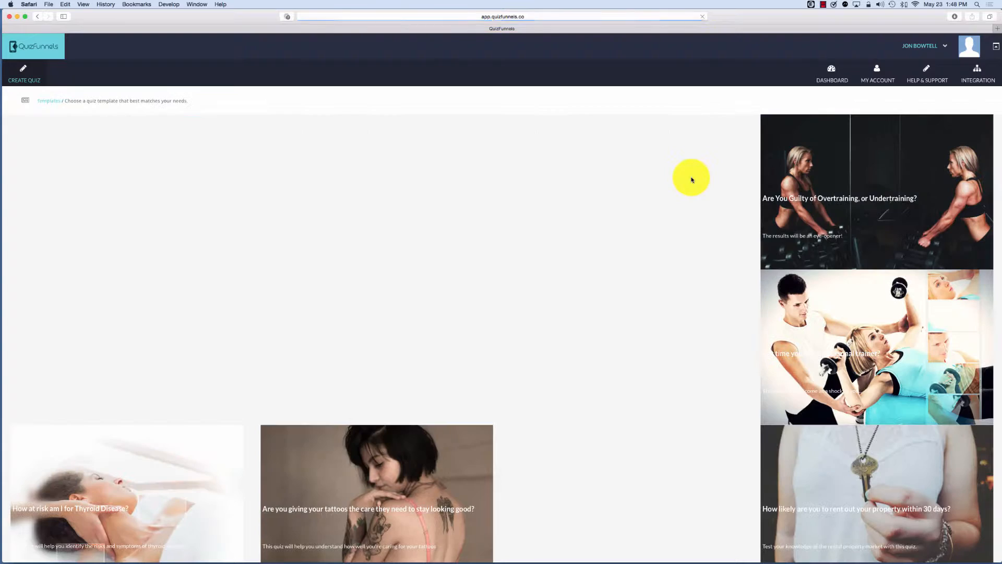
scroll(543, 179, "down", 10)
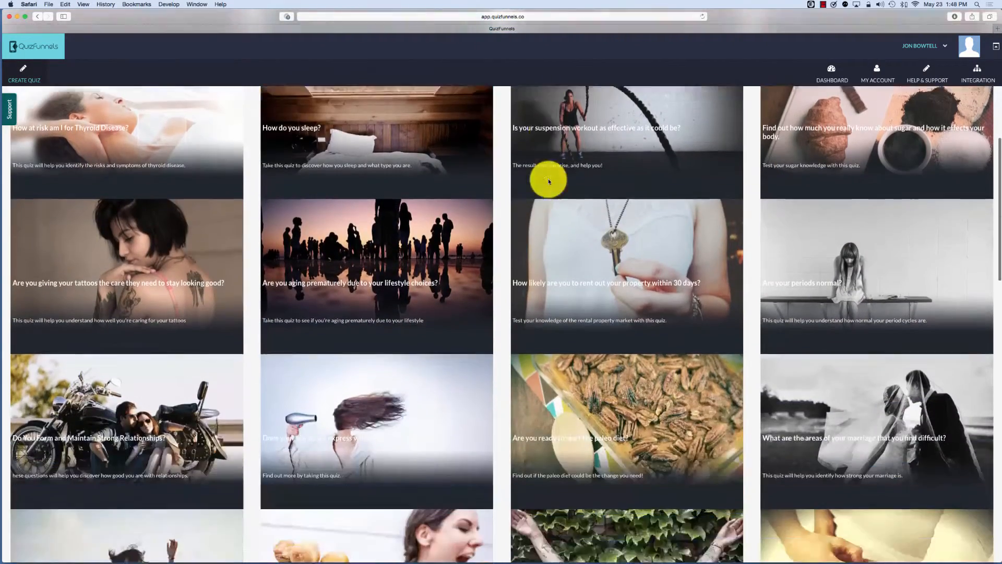
scroll(548, 181, "down", 20)
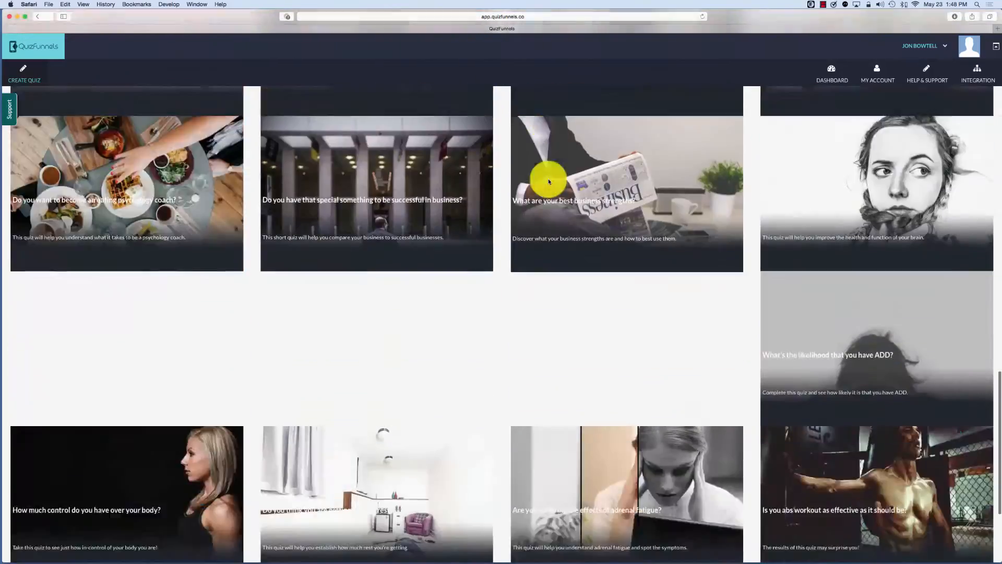
scroll(549, 181, "down", 5)
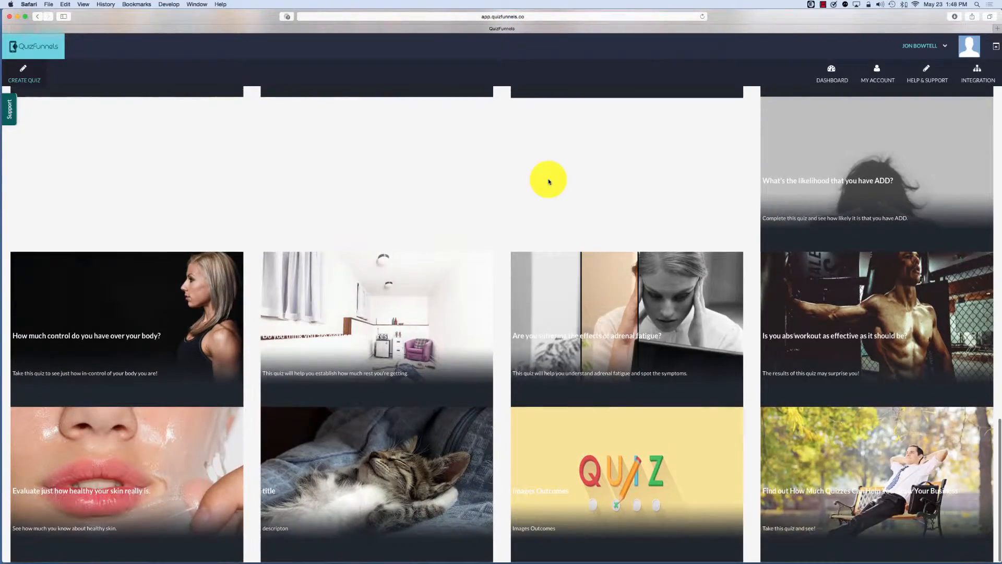
scroll(549, 181, "up", 15)
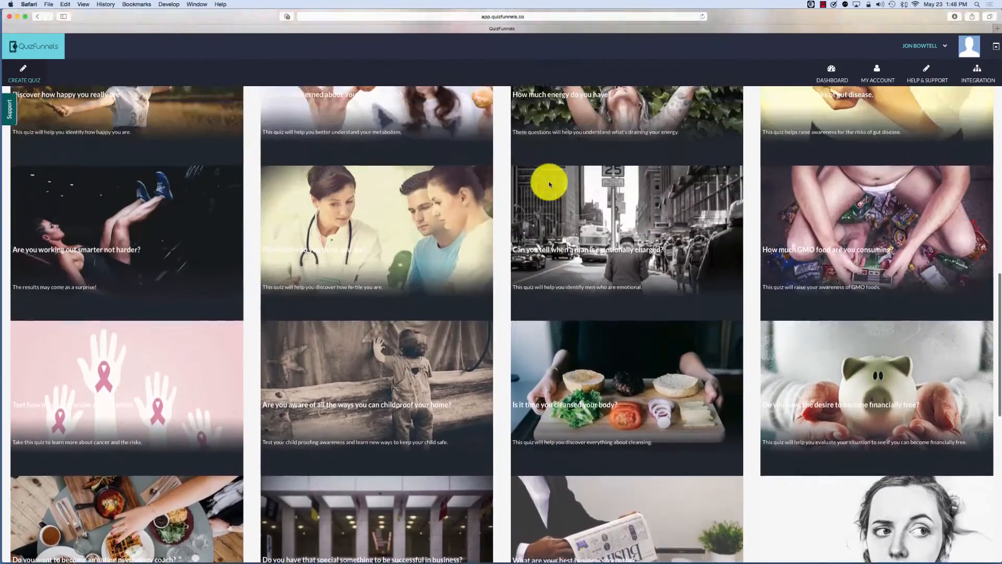
scroll(549, 184, "up", 15)
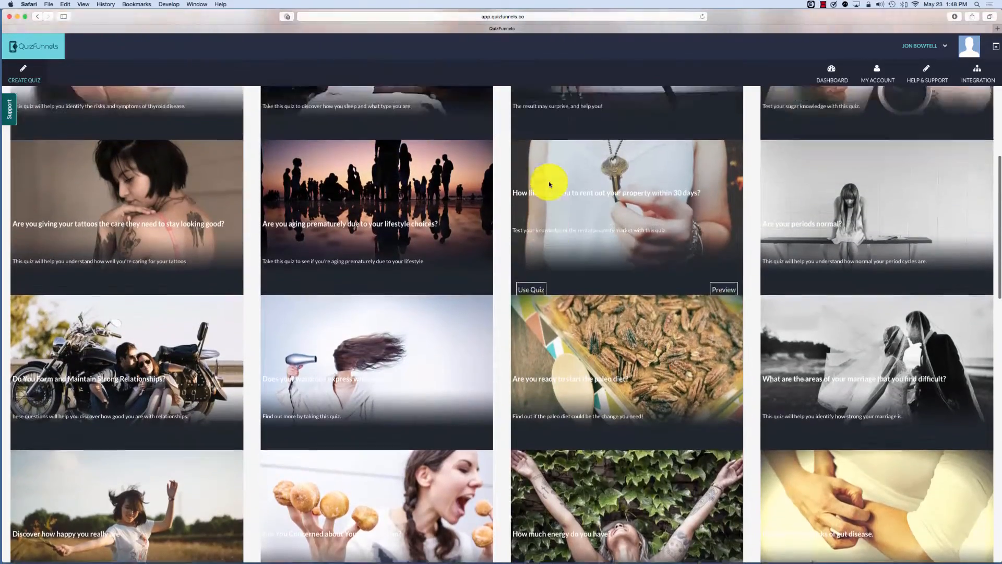
scroll(549, 184, "up", 15)
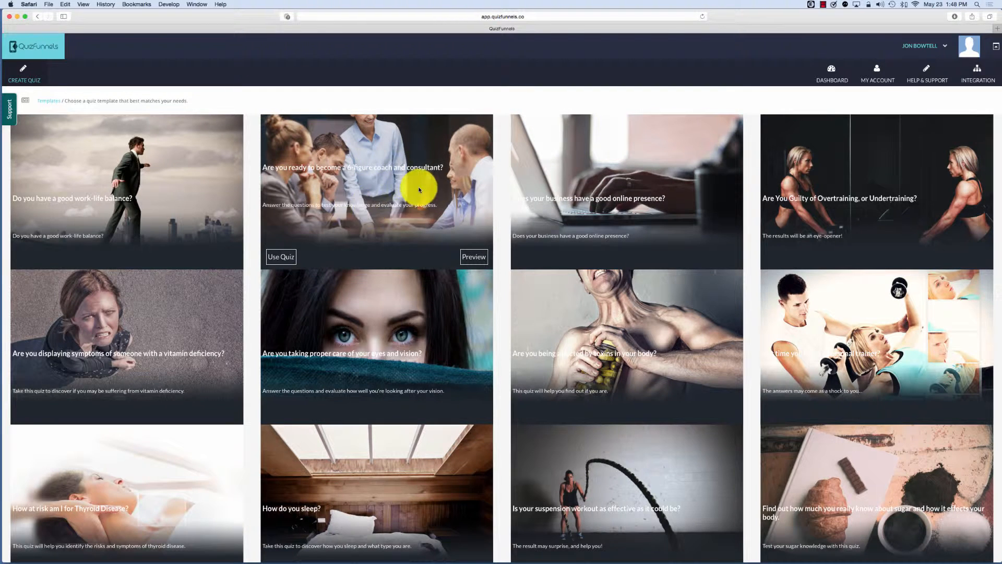
left_click(280, 258)
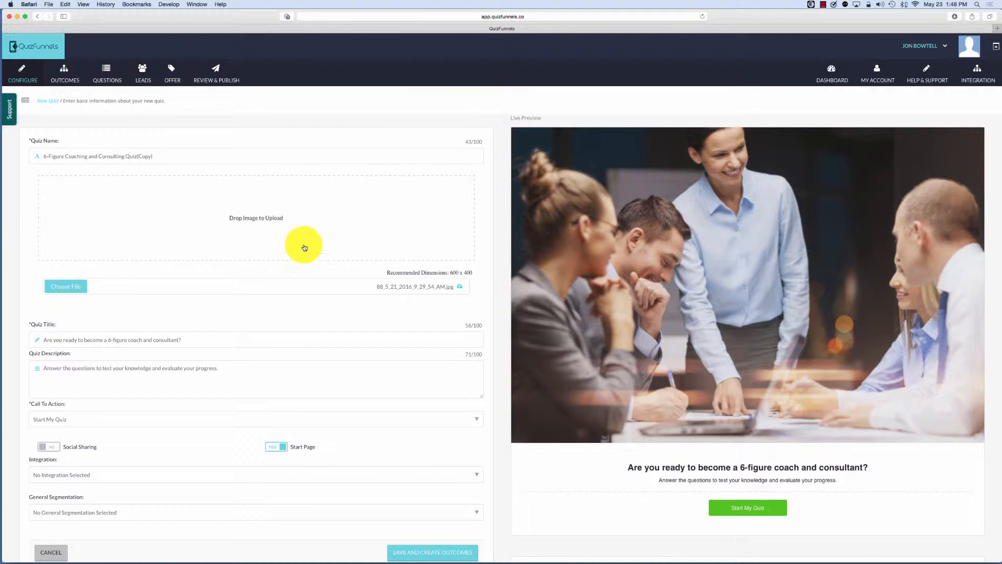
Set the quiz name to "How Successful Are You Likely To Be ?".
left_click(166, 157)
left_click_drag(165, 156, 9, 152)
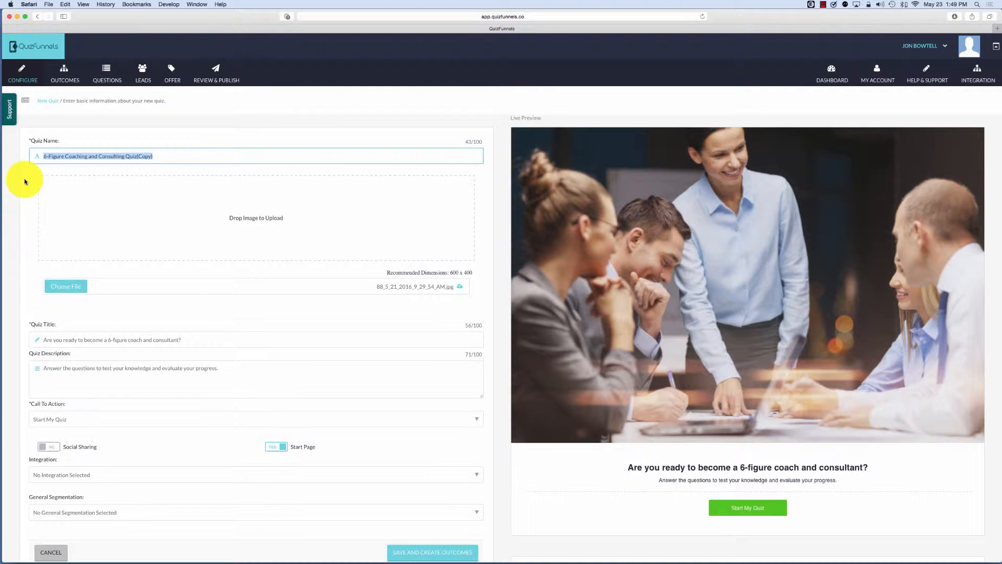
type("How")
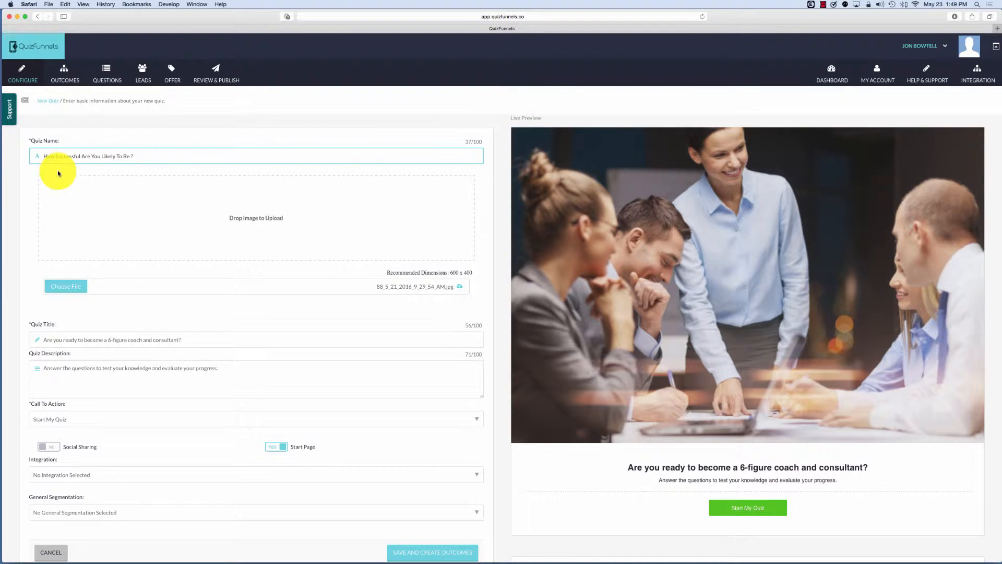
key("BackSpace")
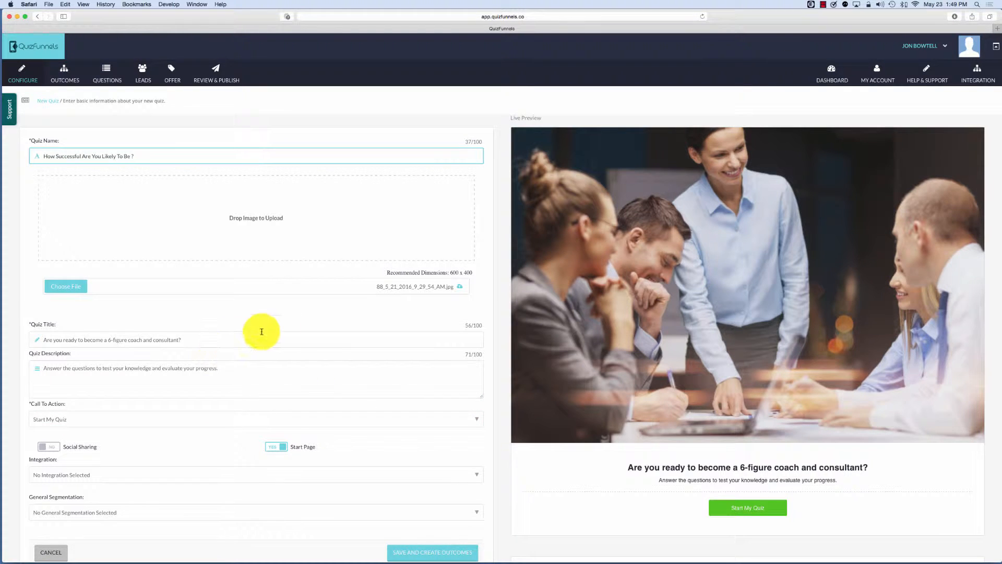
Replace the quiz title with a copy of the quiz name, "How Successful Are You Likely To Be ?".
left_click_drag(190, 340, 77, 339)
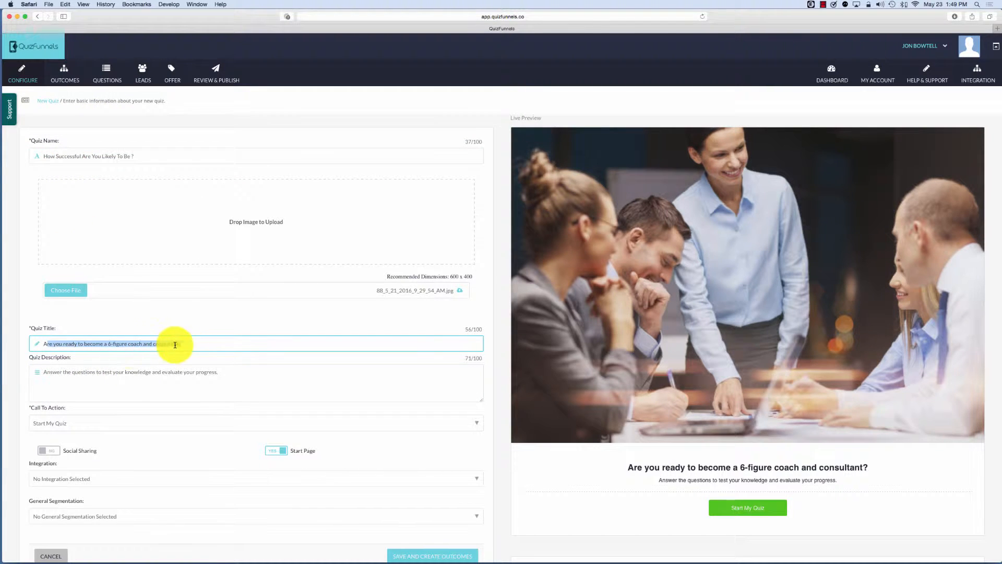
left_click_drag(205, 343, 0, 356)
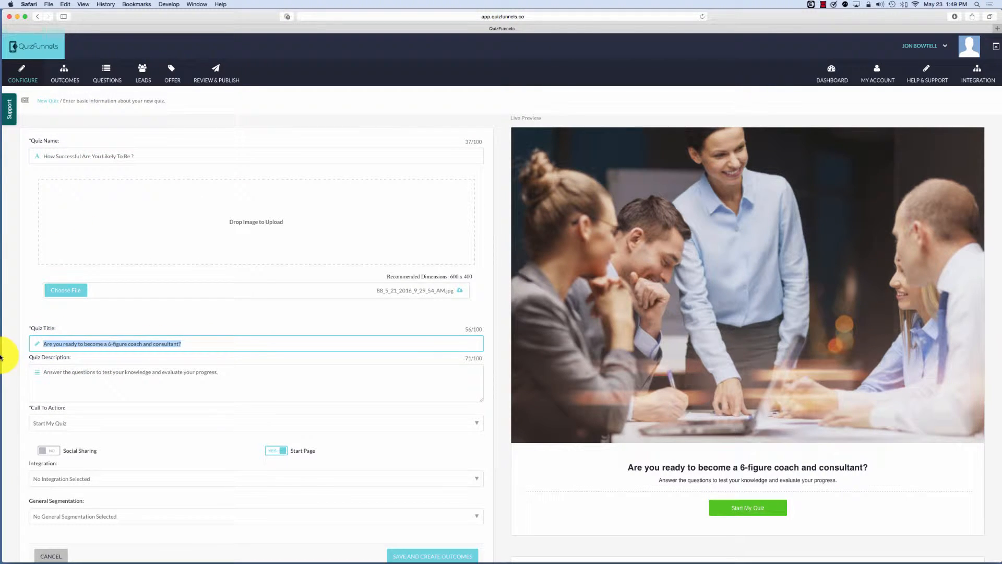
left_click_drag(140, 156, 37, 156)
key("super+c")
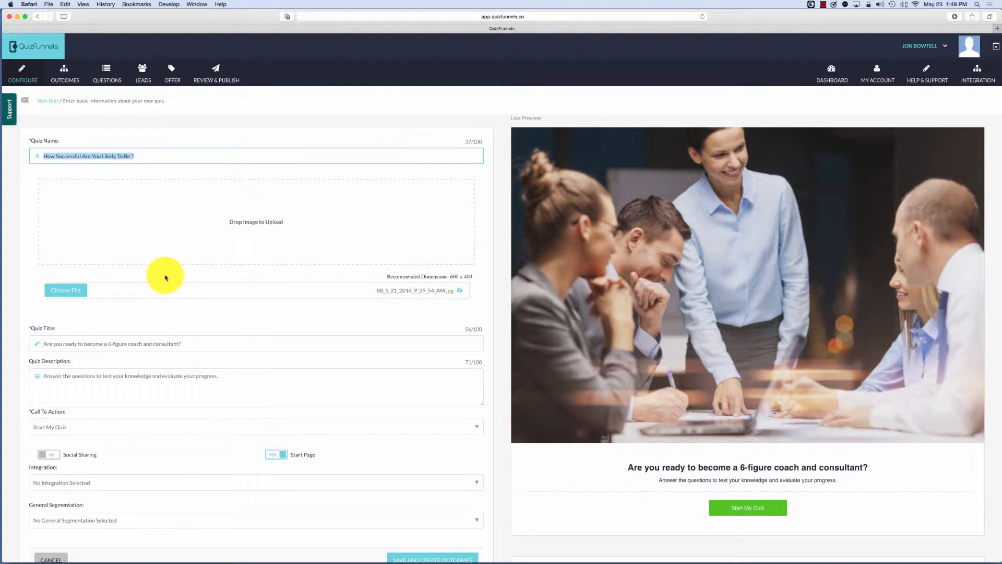
left_click_drag(196, 347, 5, 335)
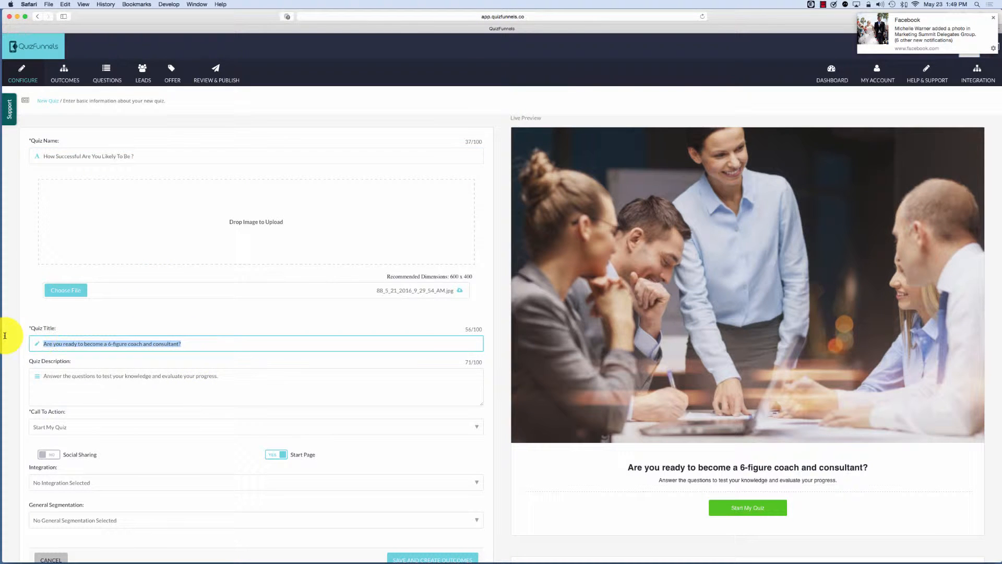
key("super+v")
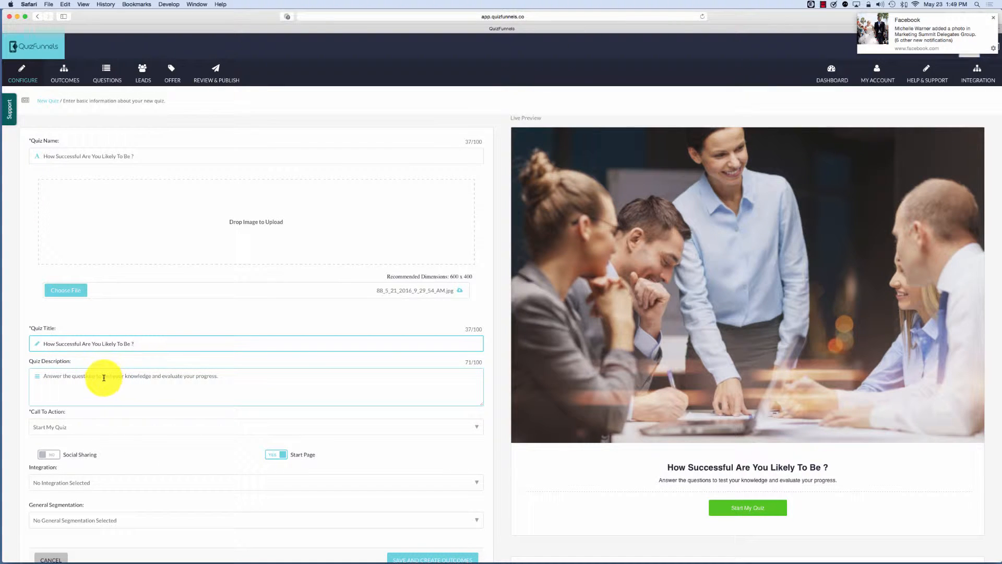
Reword the quiz description to "Answer the questions to evaluate how likely it is you will be a successful entrepreneur.".
left_click_drag(103, 377, 160, 377)
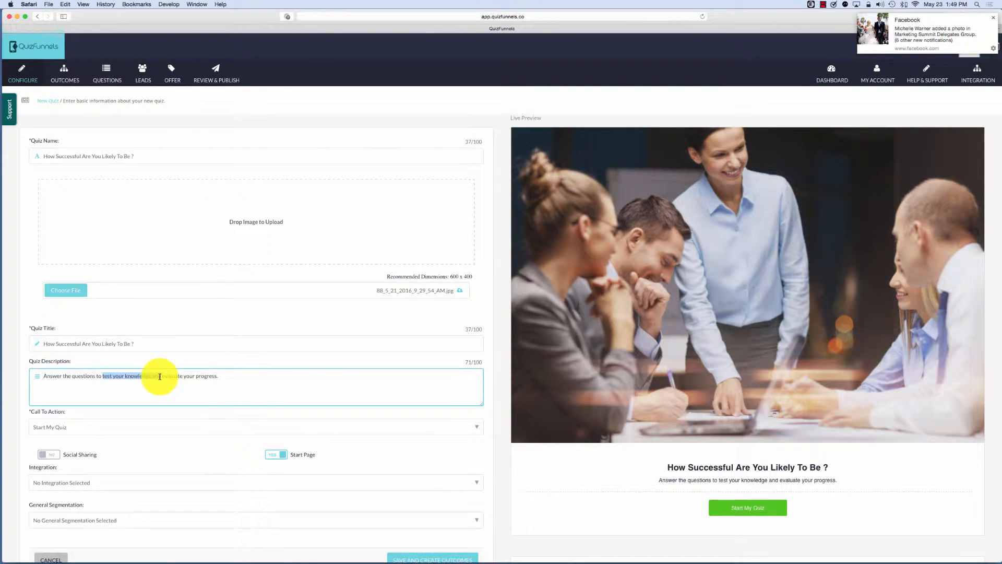
key("BackSpace")
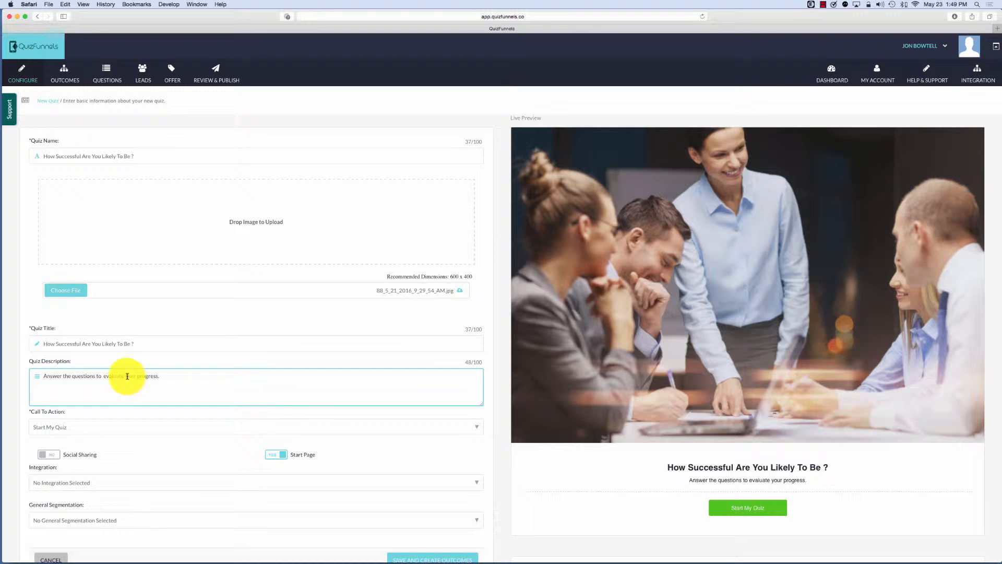
left_click_drag(127, 376, 158, 378)
type("how likely")
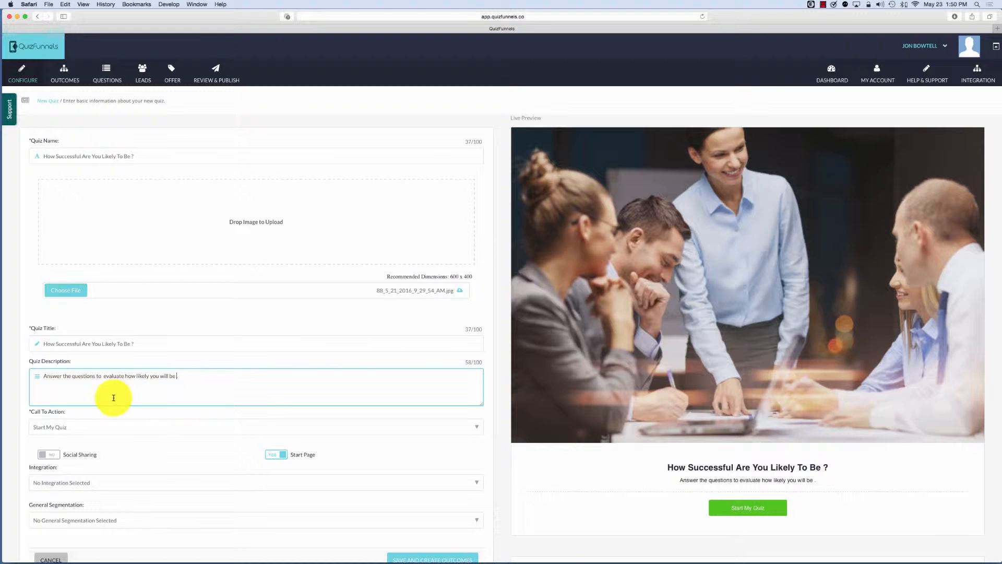
type("it is")
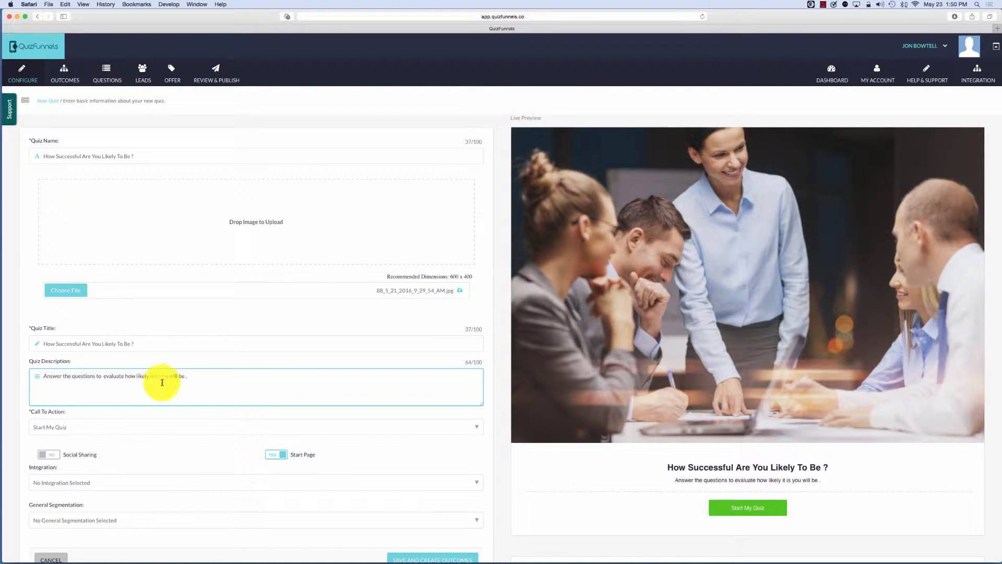
left_click(184, 375)
type("a")
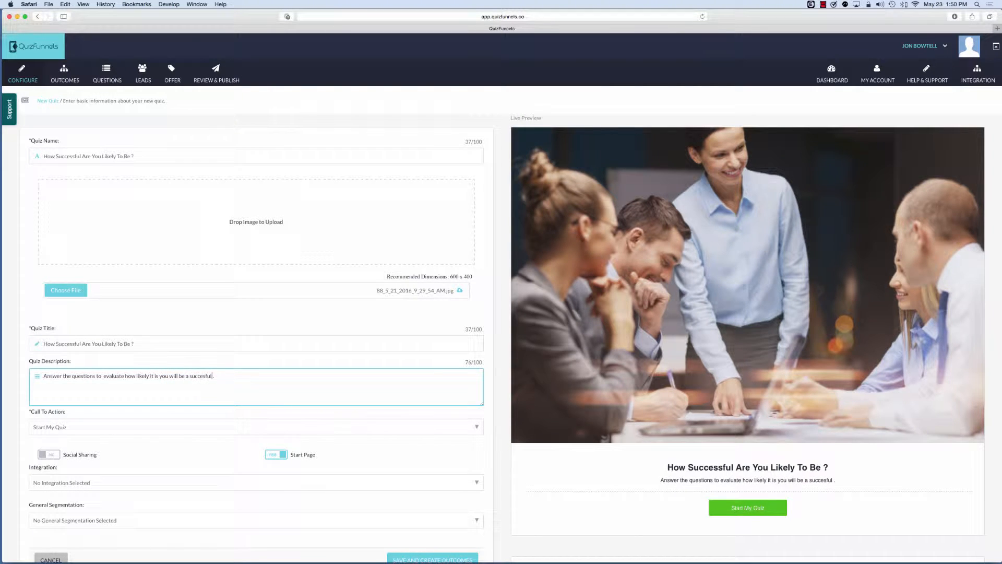
type(" successful entrprene ")
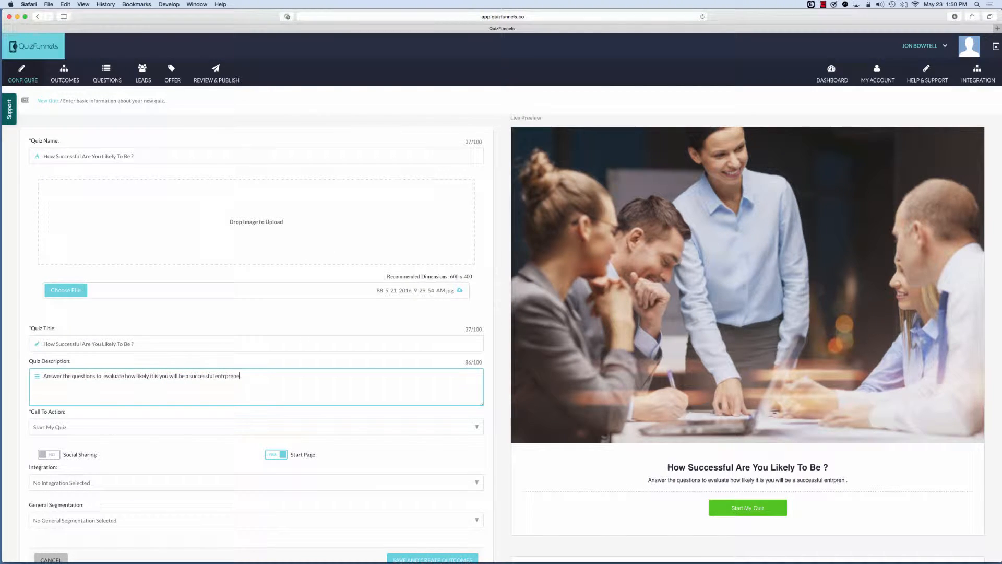
type("ur")
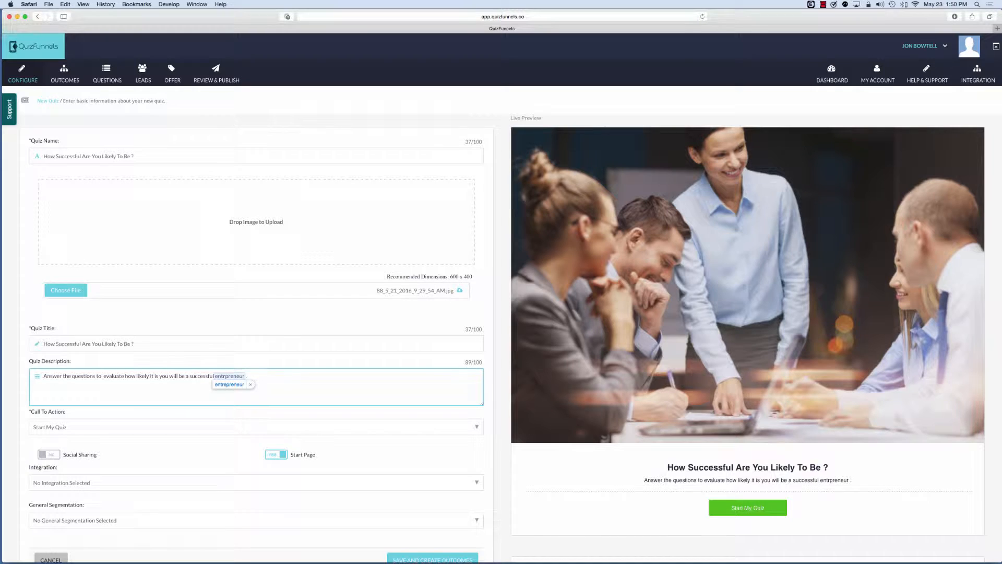
left_click(228, 384)
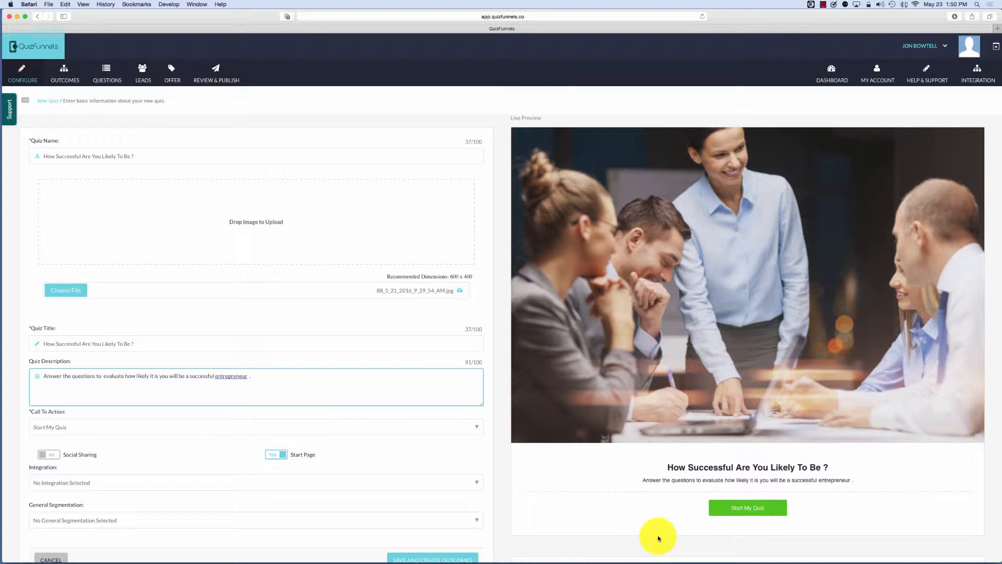
Enable social sharing for the quiz and set its integration to GetResponse.
scroll(133, 425, "down", 3)
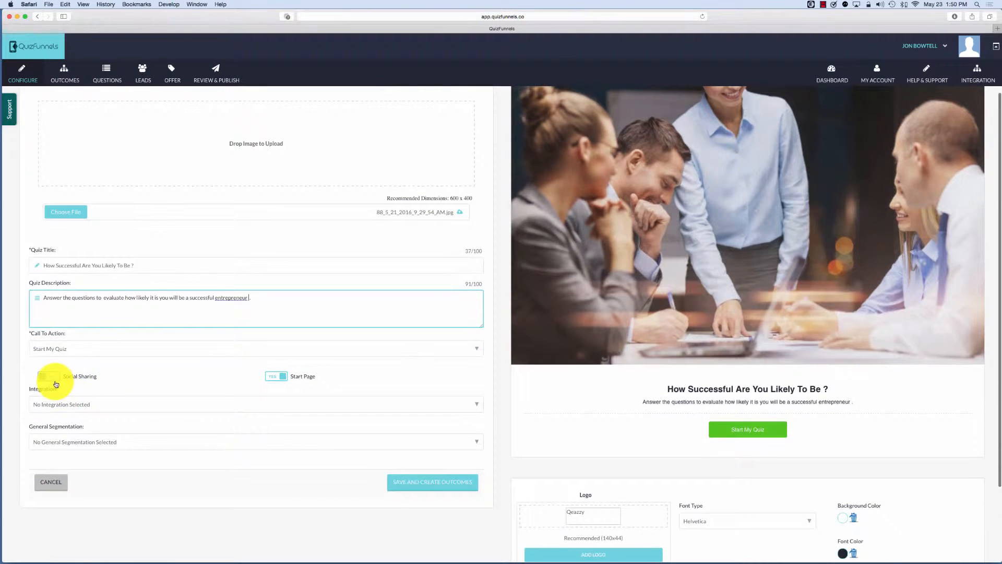
left_click(49, 382)
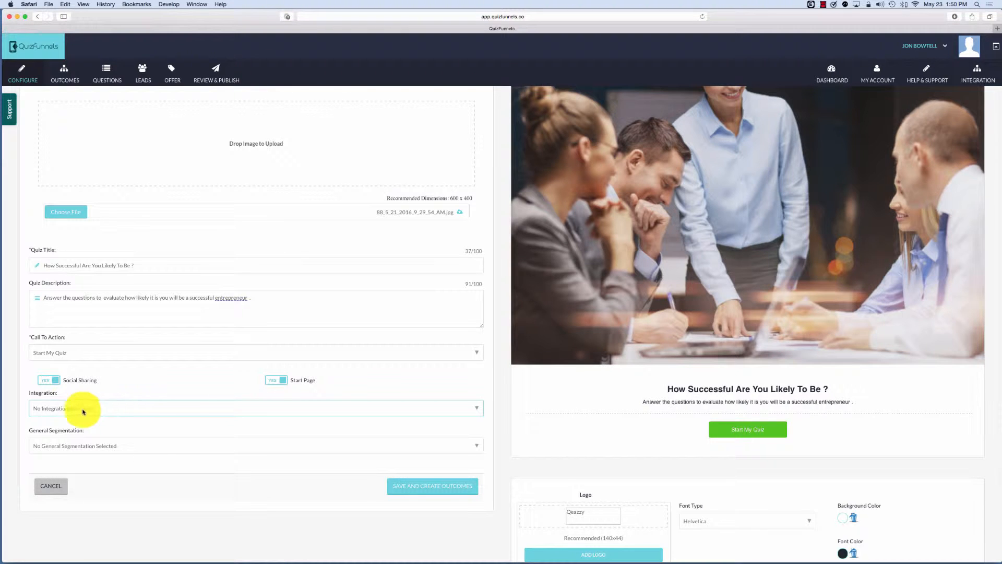
left_click(476, 411)
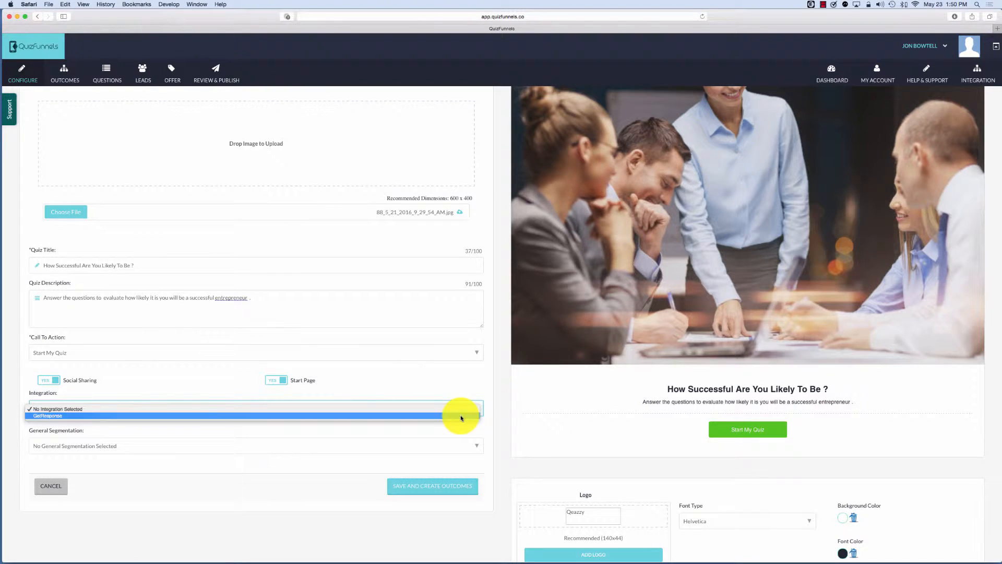
left_click(461, 416)
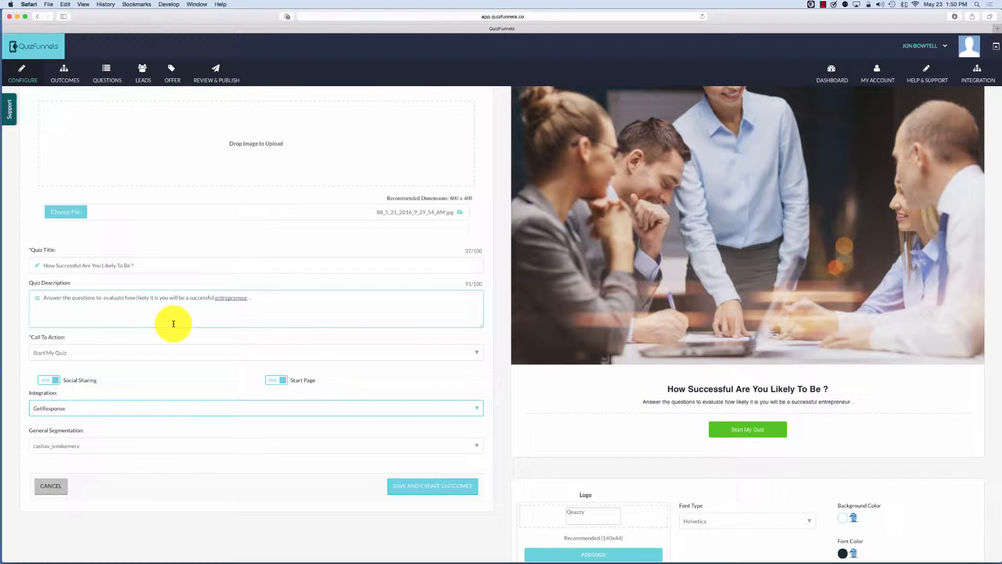
Set the quiz's general segmentation to testquizfunnels, then save the configuration and continue to creating outcomes.
scroll(479, 433, "up", 2)
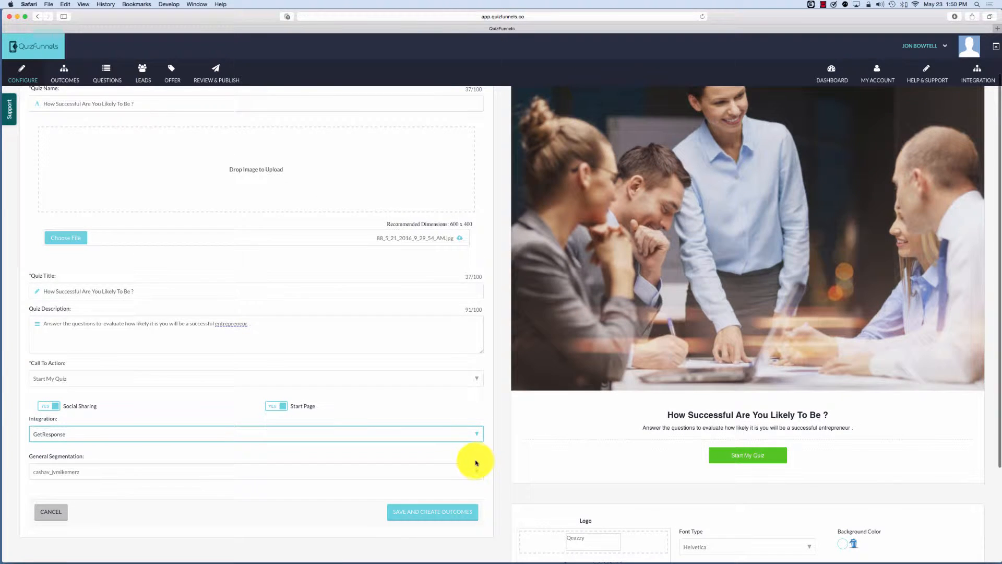
scroll(476, 461, "down", 1)
left_click(474, 451)
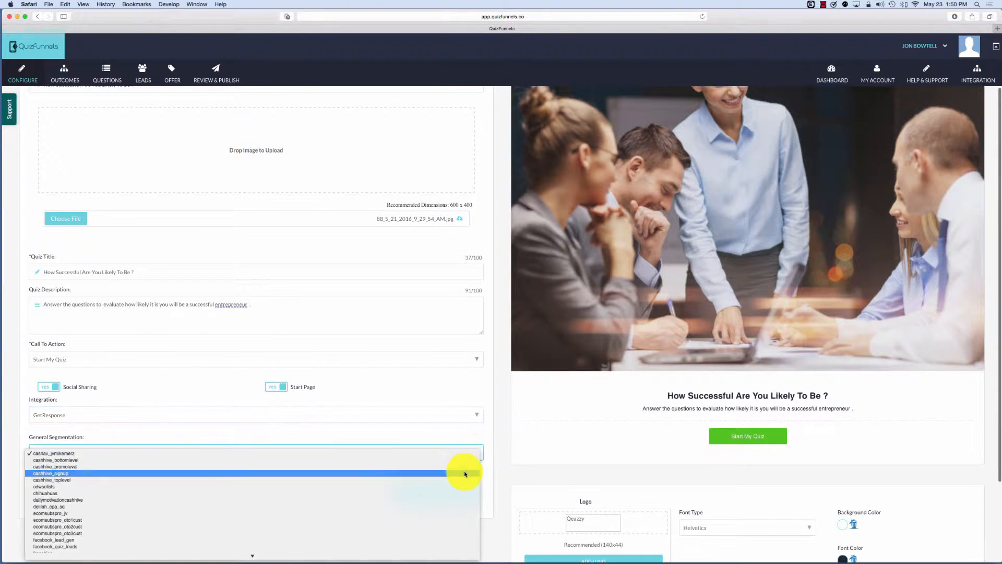
scroll(465, 474, "down", 2)
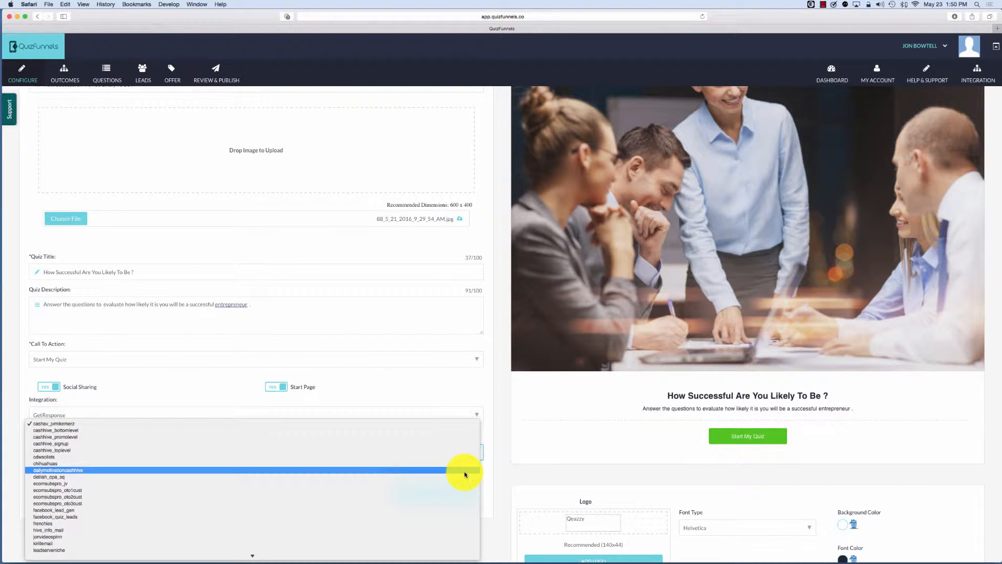
scroll(465, 473, "down", 3)
scroll(465, 474, "down", 1)
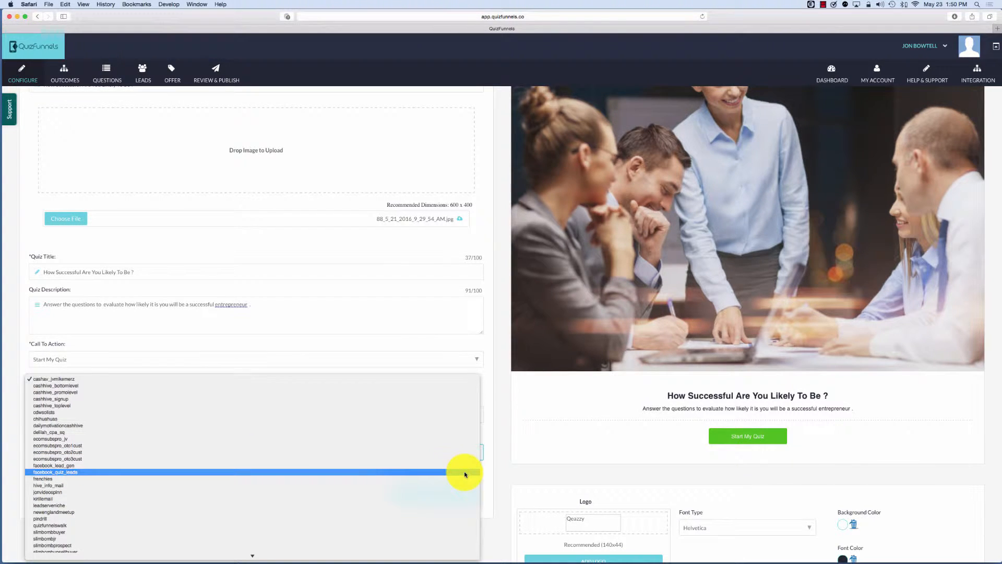
scroll(465, 474, "down", 1)
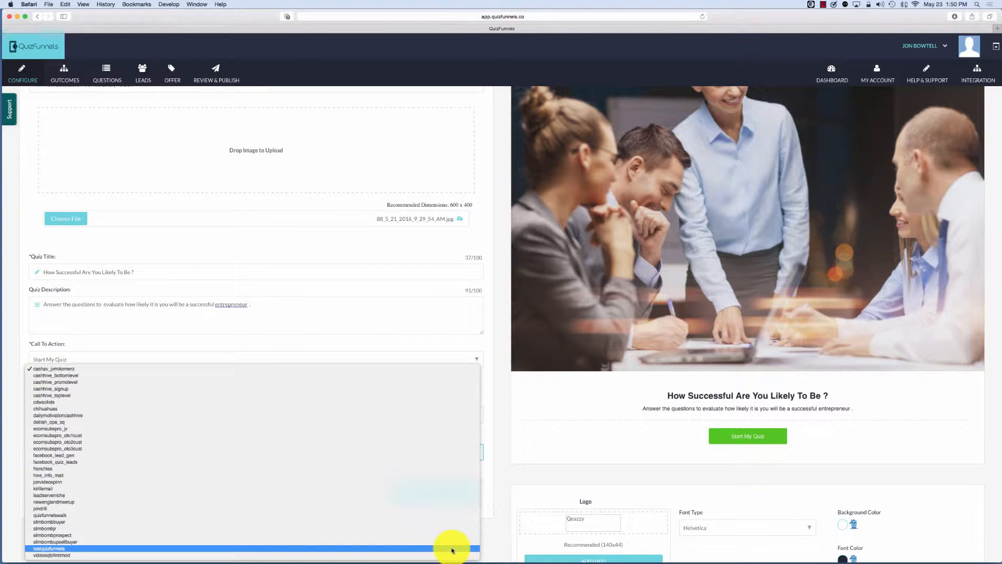
left_click(450, 548)
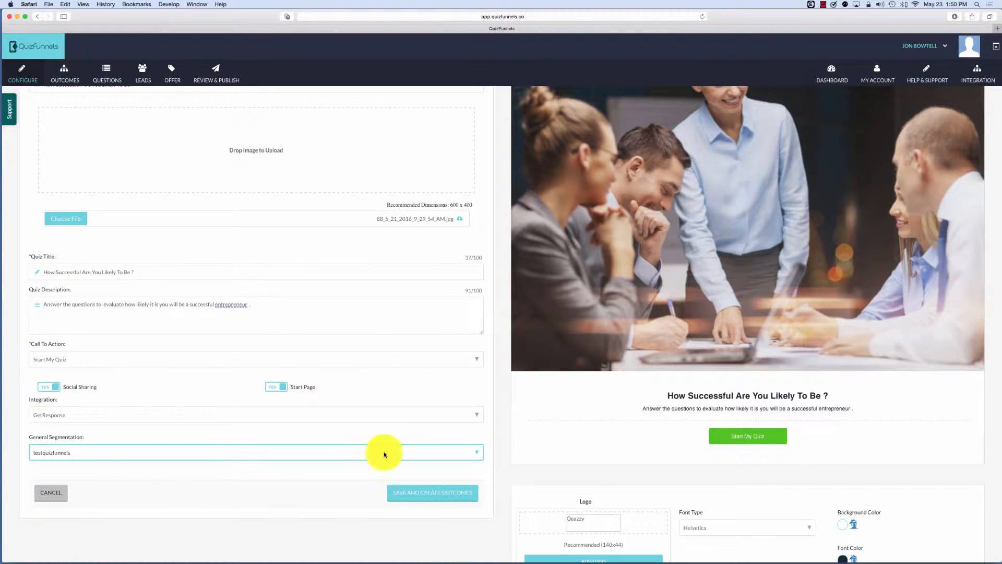
left_click(443, 495)
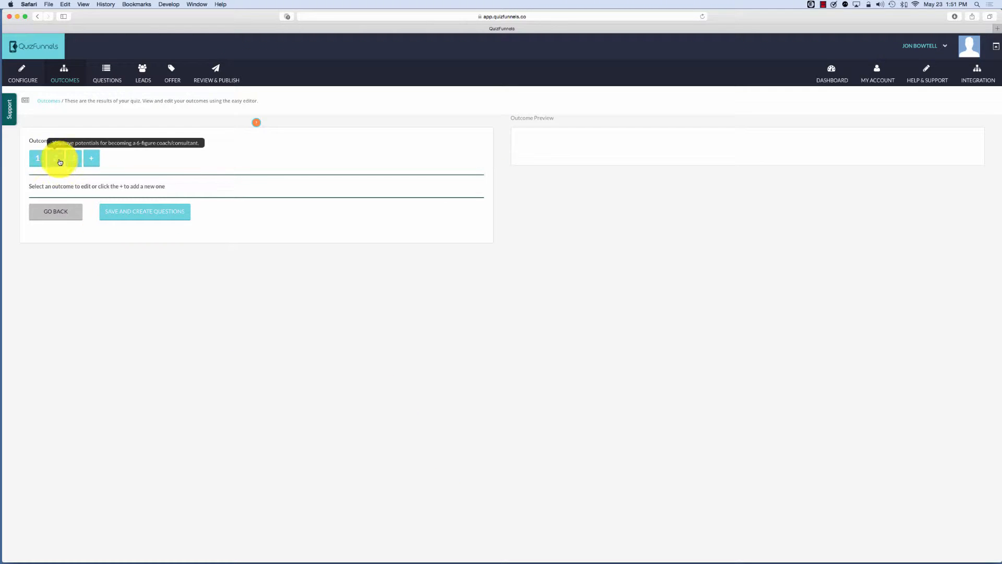
Open the first outcome for editing and delete all of its description text.
left_click(43, 162)
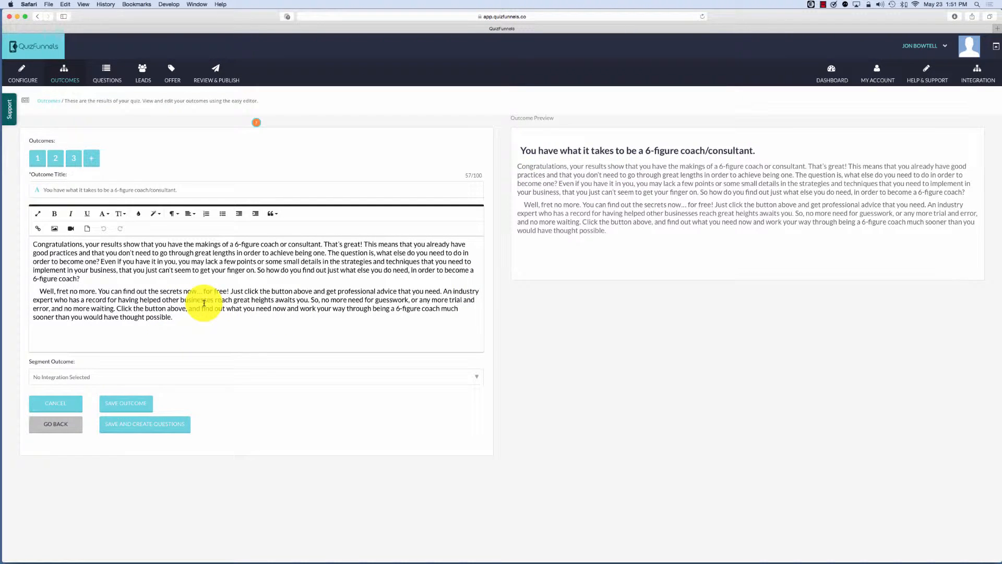
left_click_drag(207, 20, 358, 19)
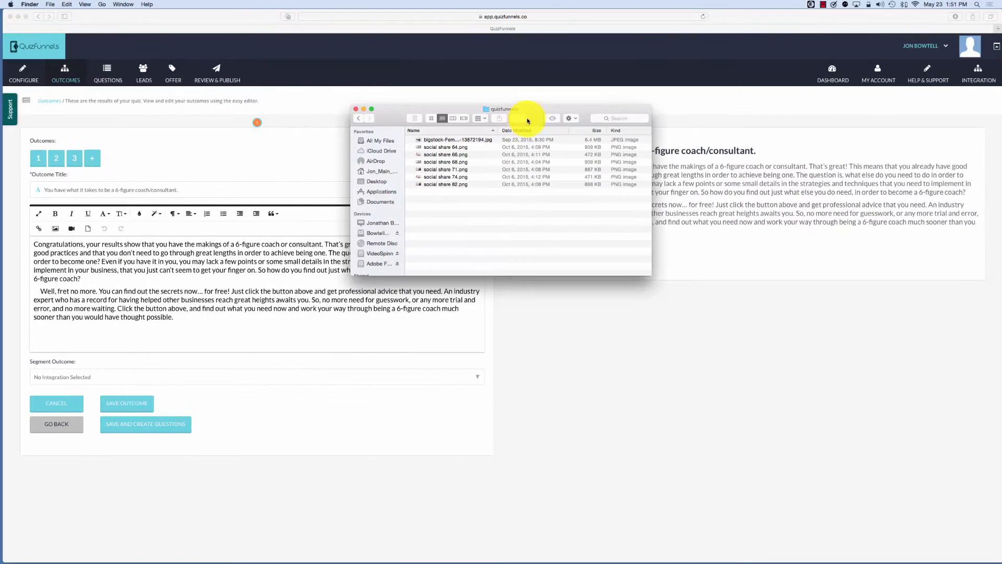
left_click_drag(537, 111, 689, 206)
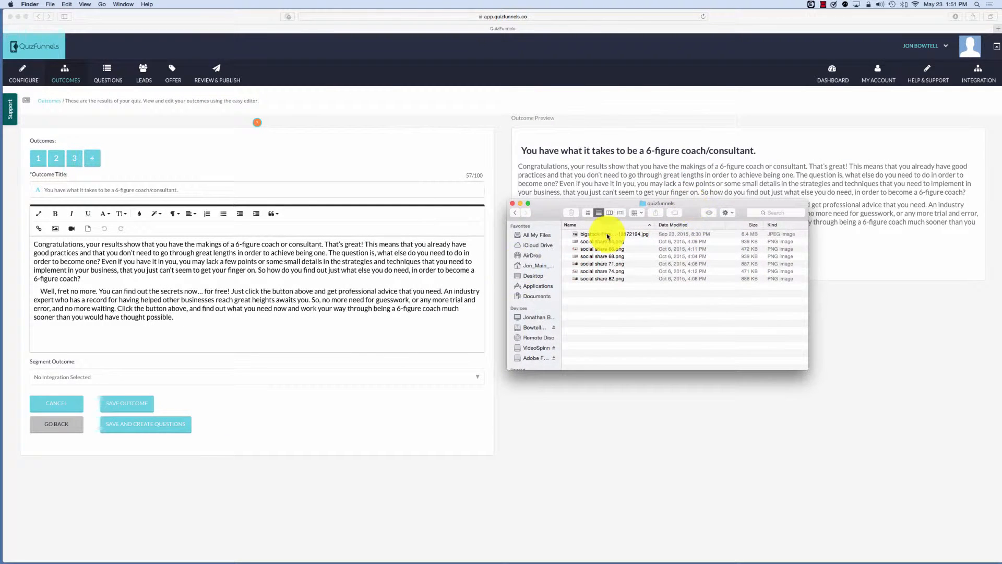
left_click(209, 322)
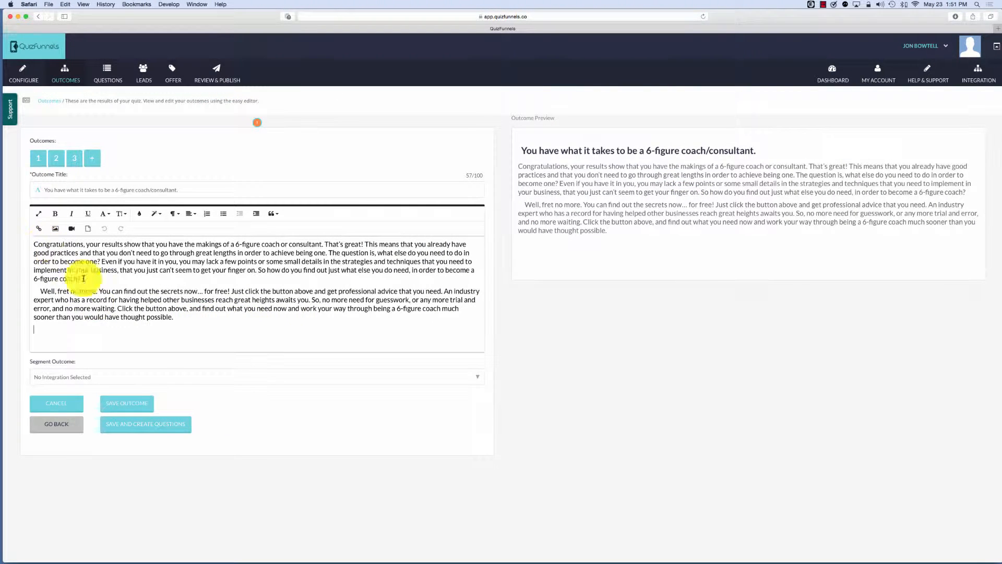
left_click_drag(199, 323, 29, 230)
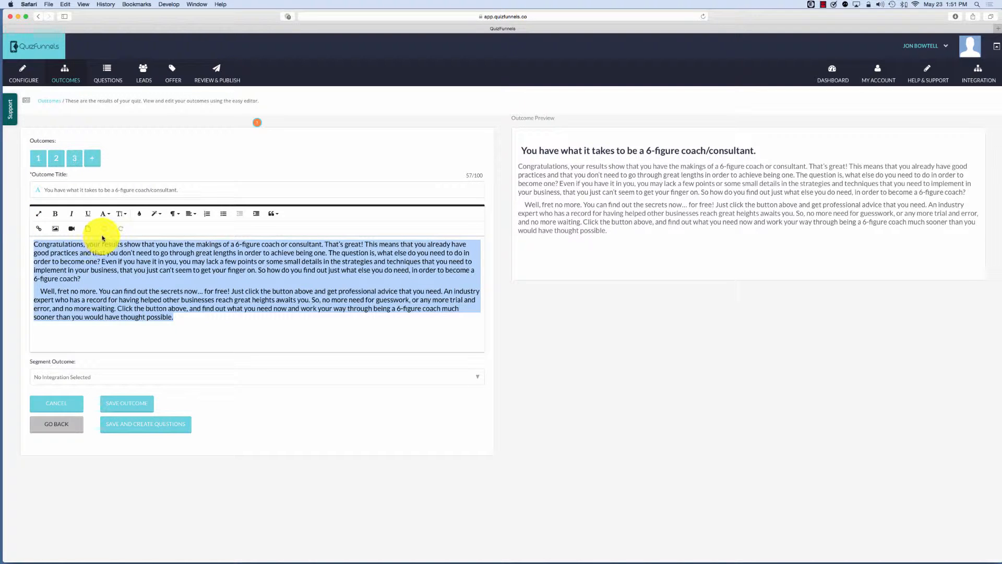
key("BackSpace")
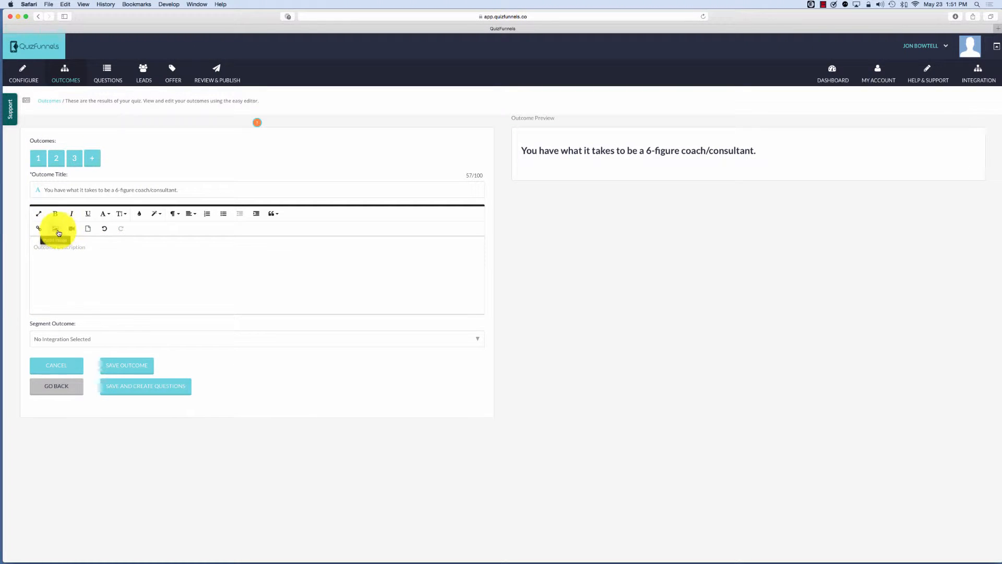
Insert the image social share 74.png from the quizfunnels folder on the Desktop into the first outcome's description.
left_click(55, 228)
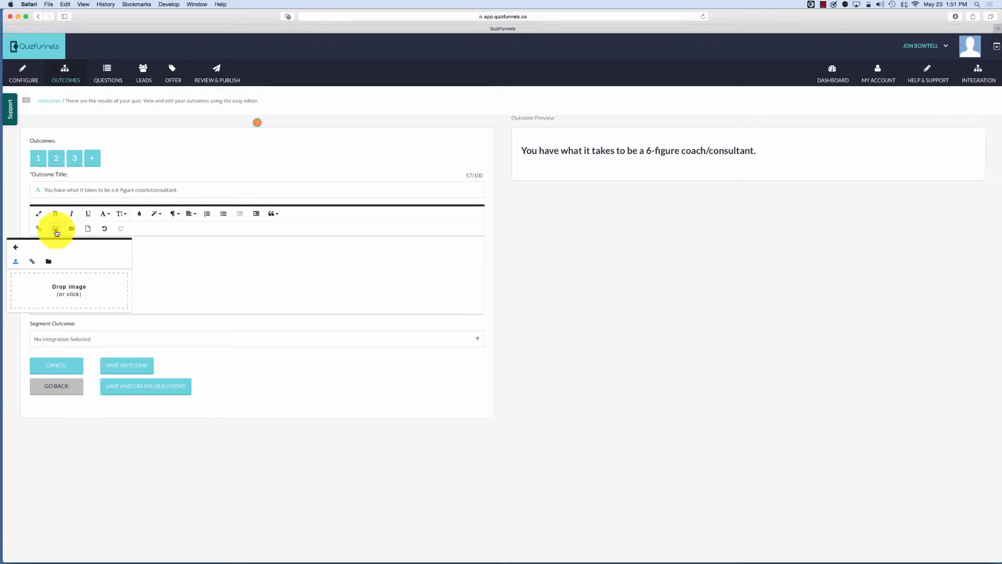
left_click(66, 295)
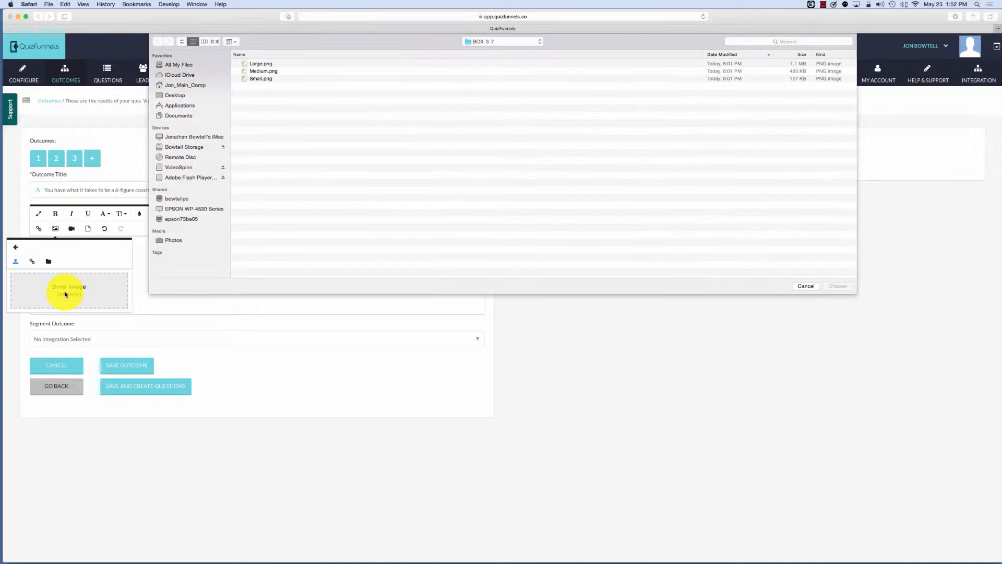
left_click(172, 95)
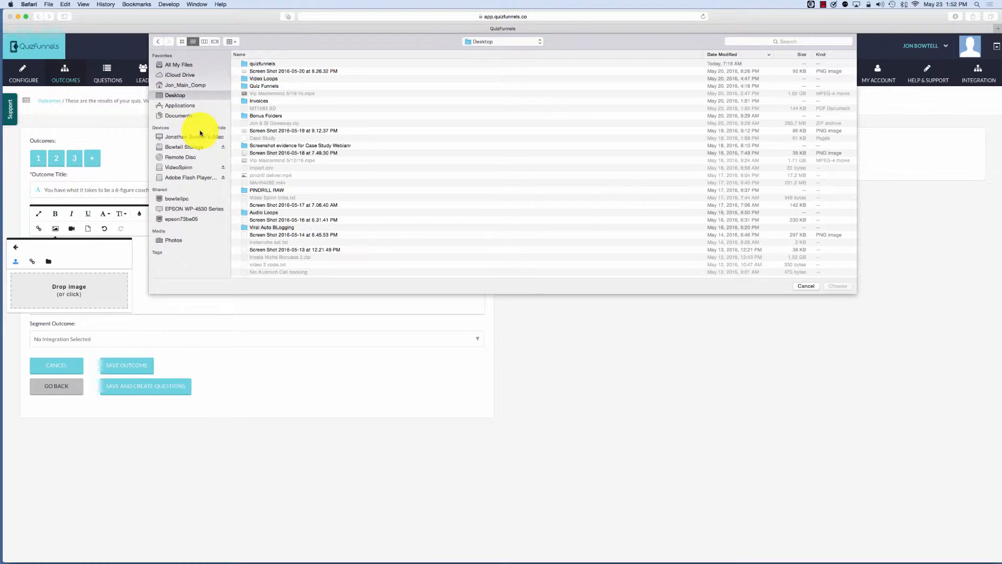
double_click(264, 65)
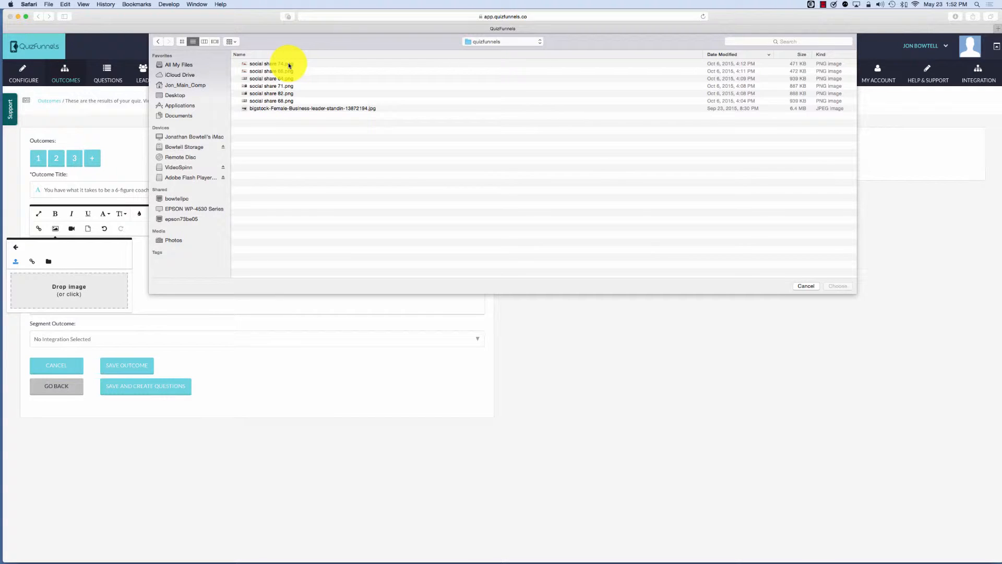
left_click(289, 65)
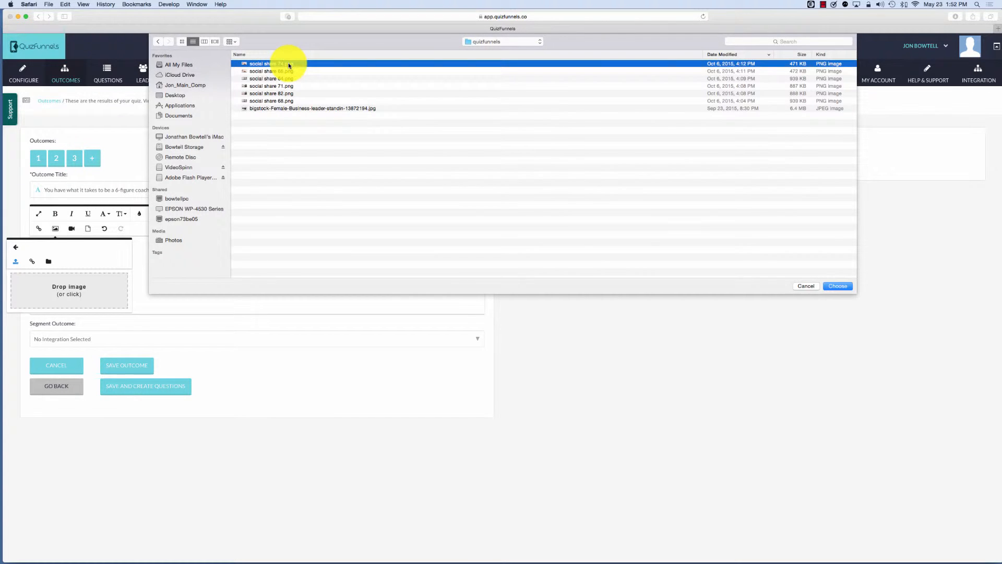
left_click(840, 287)
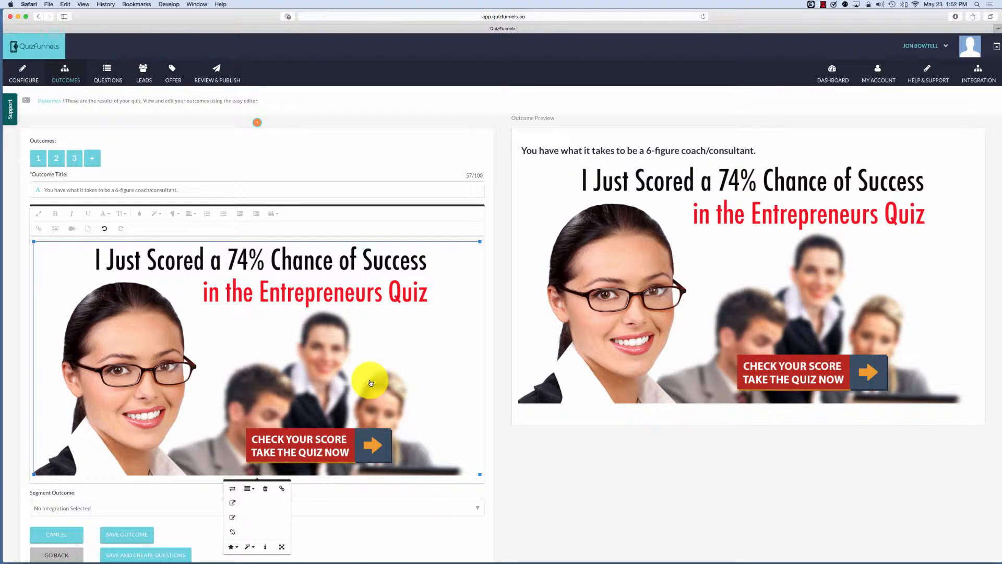
Set the first outcome's segment to quizfunnelswalk and save the outcome.
scroll(225, 409, "down", 2)
left_click(428, 497)
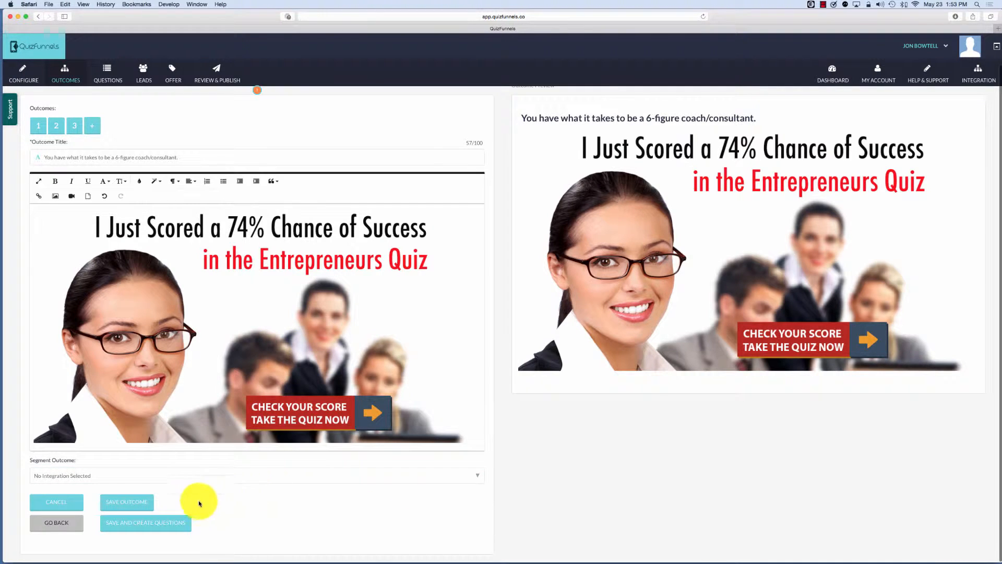
left_click(478, 477)
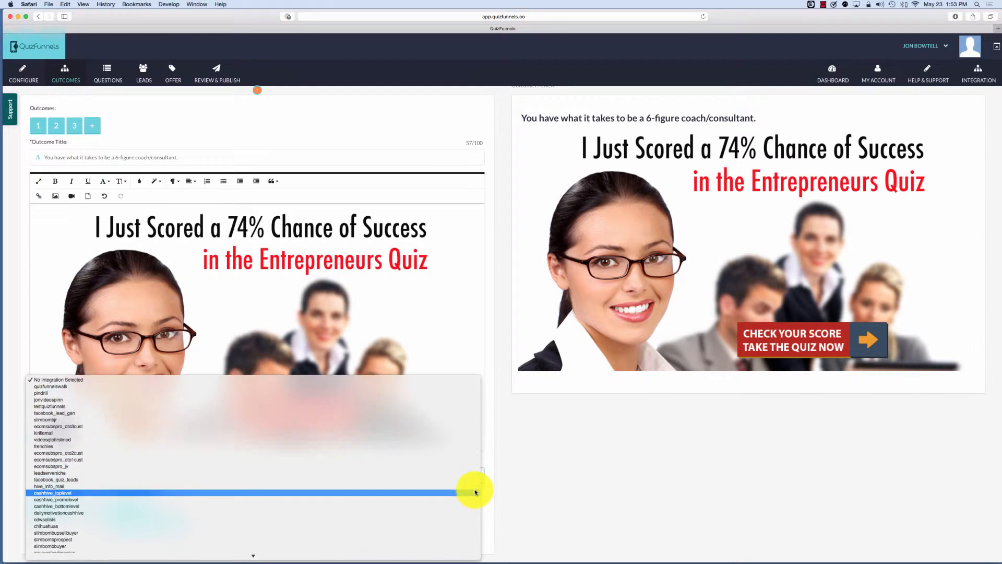
scroll(475, 492, "down", 3)
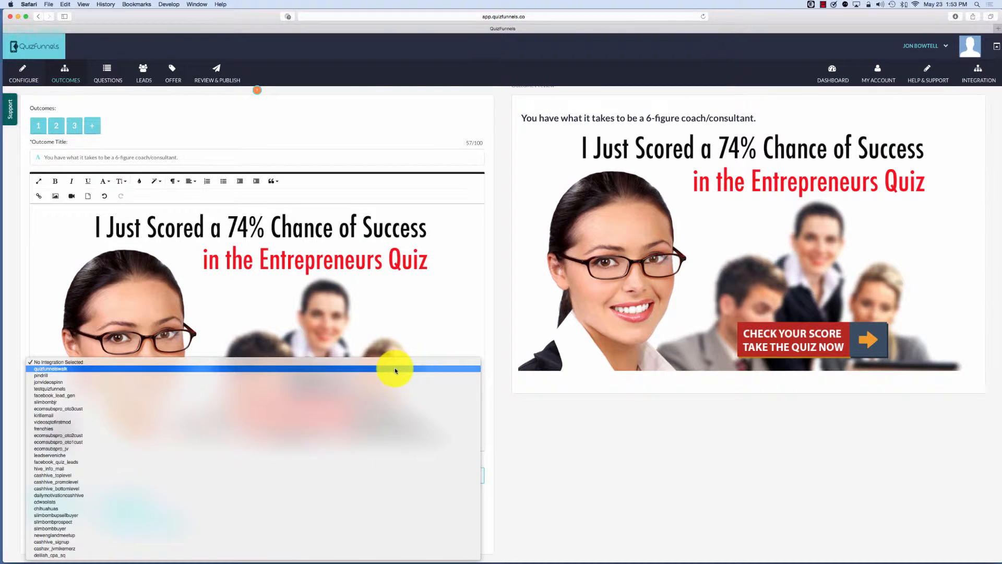
left_click(393, 369)
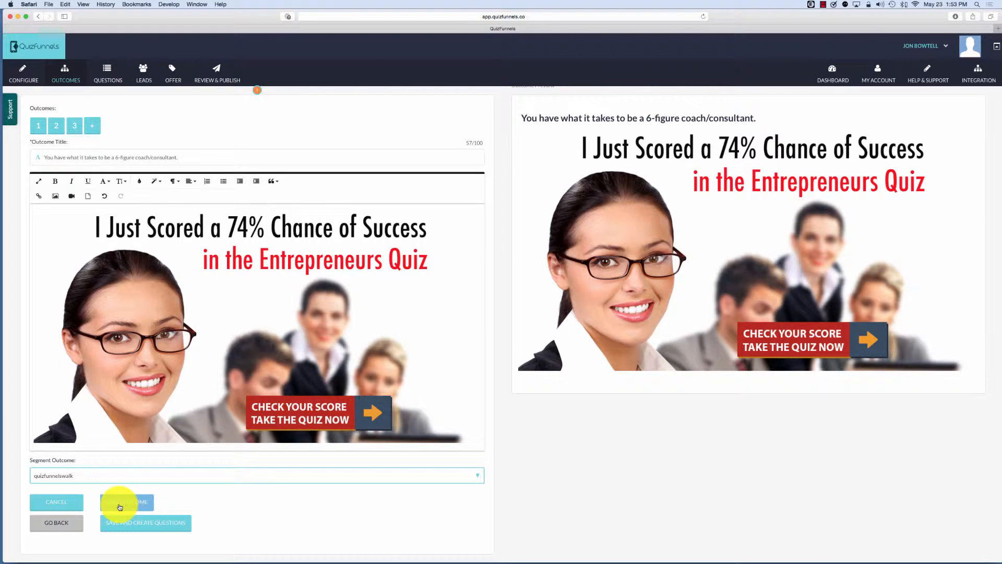
left_click(122, 504)
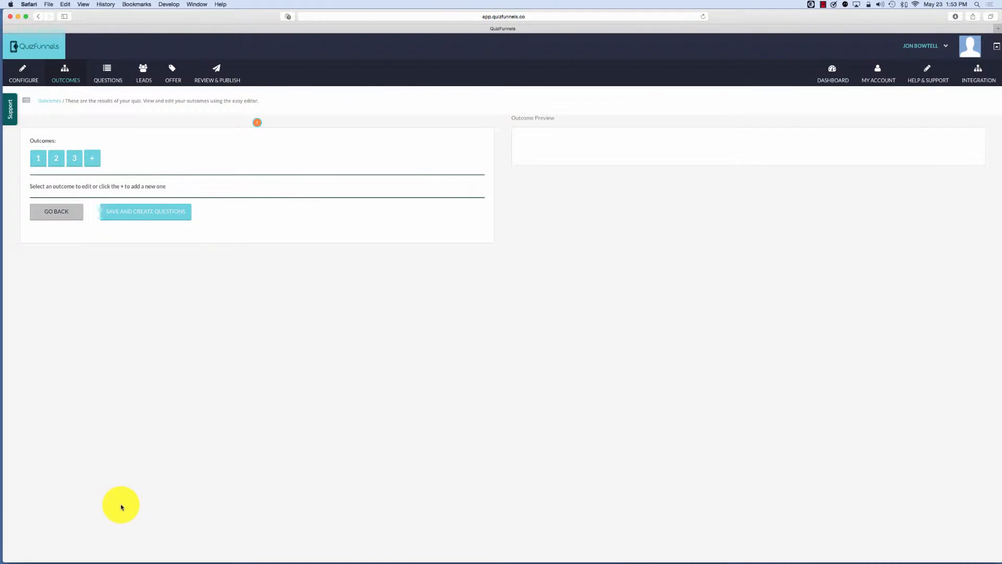
Replace the second outcome's description text with the image social share 66.png.
left_click(55, 159)
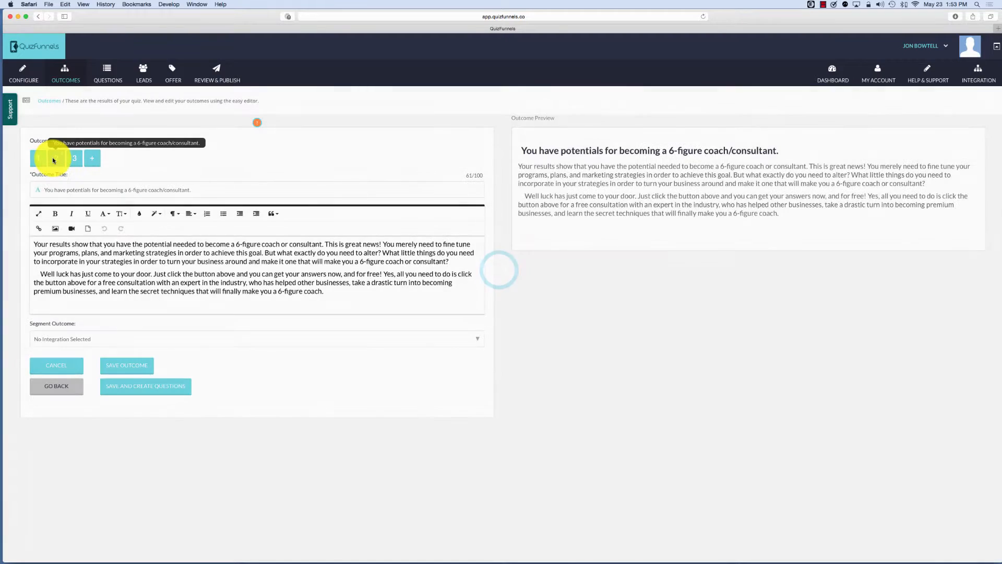
left_click_drag(351, 304, 23, 236)
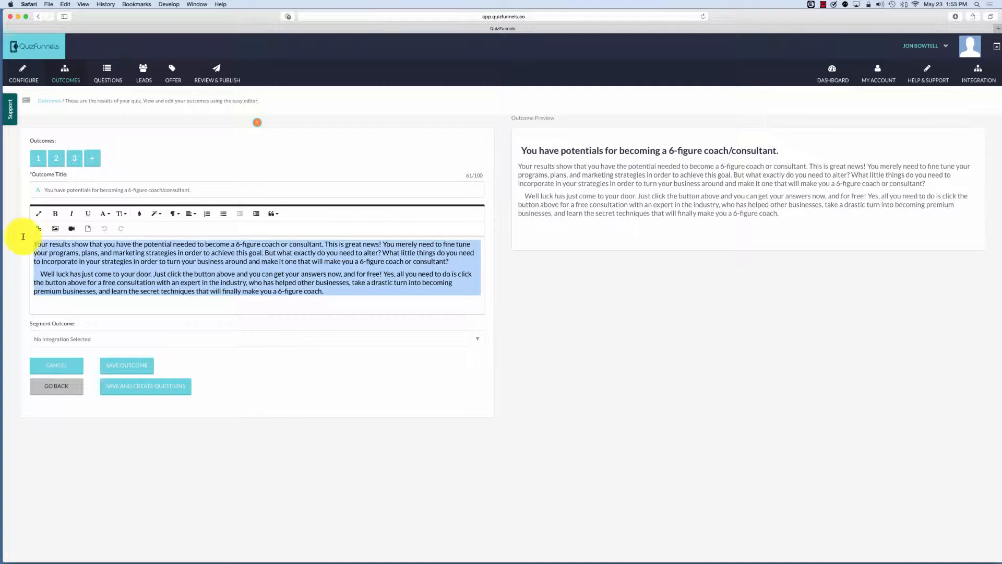
key("BackSpace")
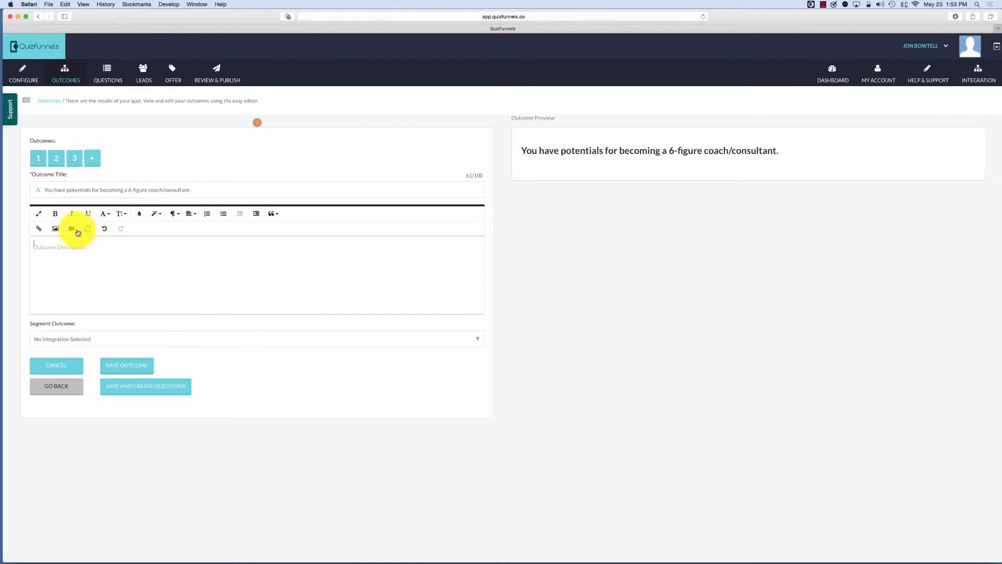
left_click(55, 230)
left_click(67, 289)
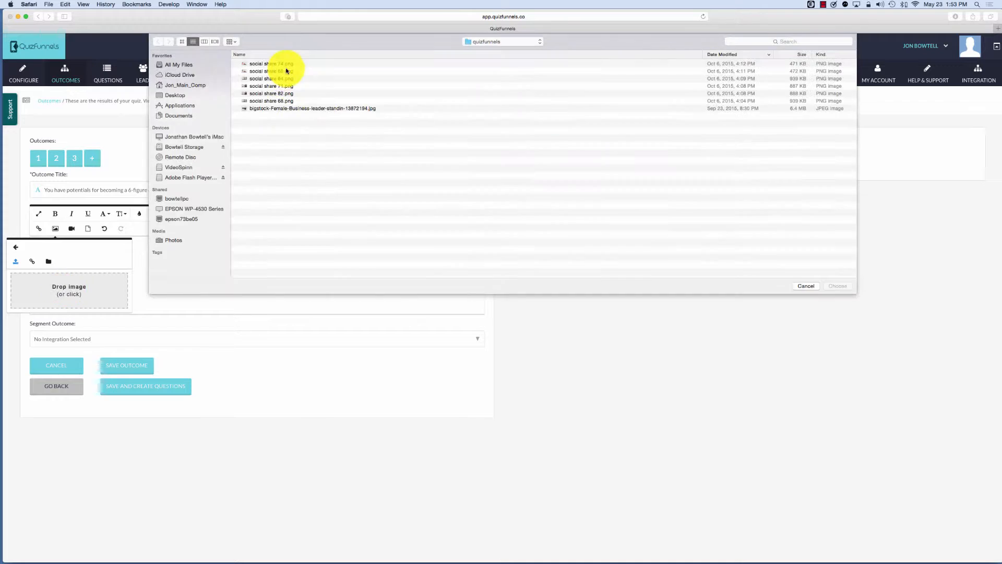
left_click(286, 70)
left_click(835, 289)
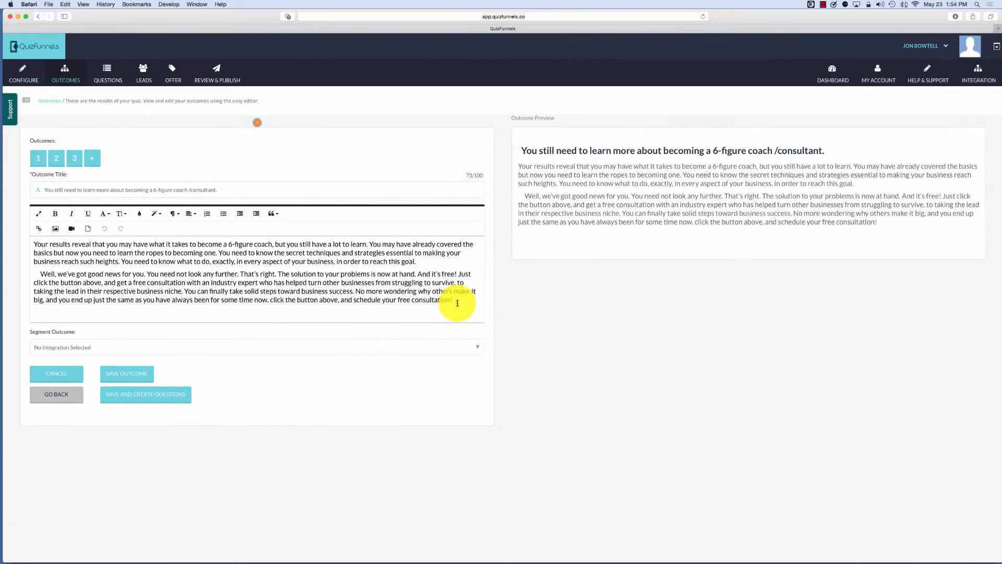
Insert the image social share 64.png into the third outcome's description.
left_click_drag(458, 302, 3, 242)
left_click(55, 230)
left_click(58, 286)
left_click(277, 79)
left_click(836, 286)
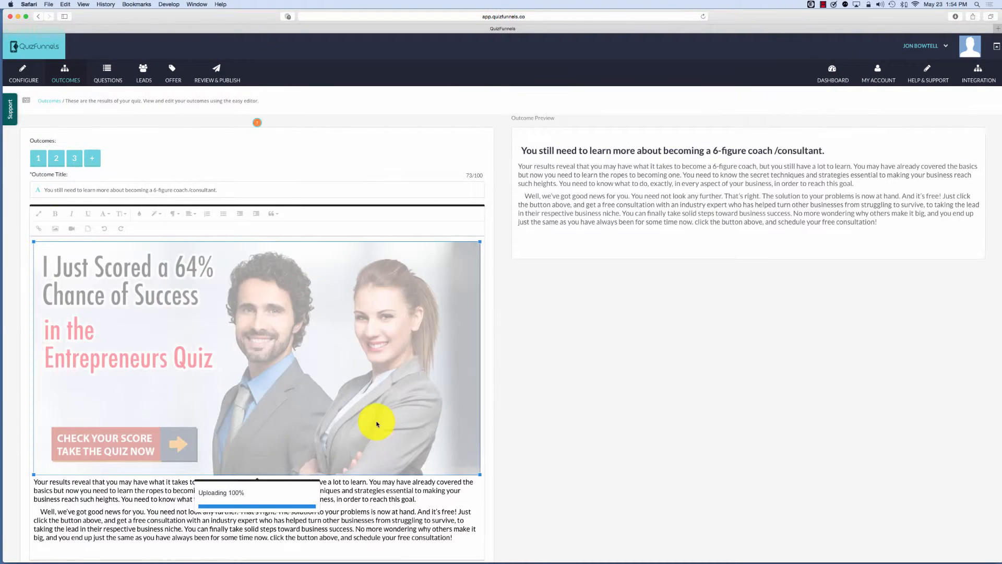
Delete the description text below the image in the third outcome.
scroll(263, 493, "down", 2)
left_click(262, 498)
scroll(224, 257, "up", 2)
scroll(293, 463, "down", 1)
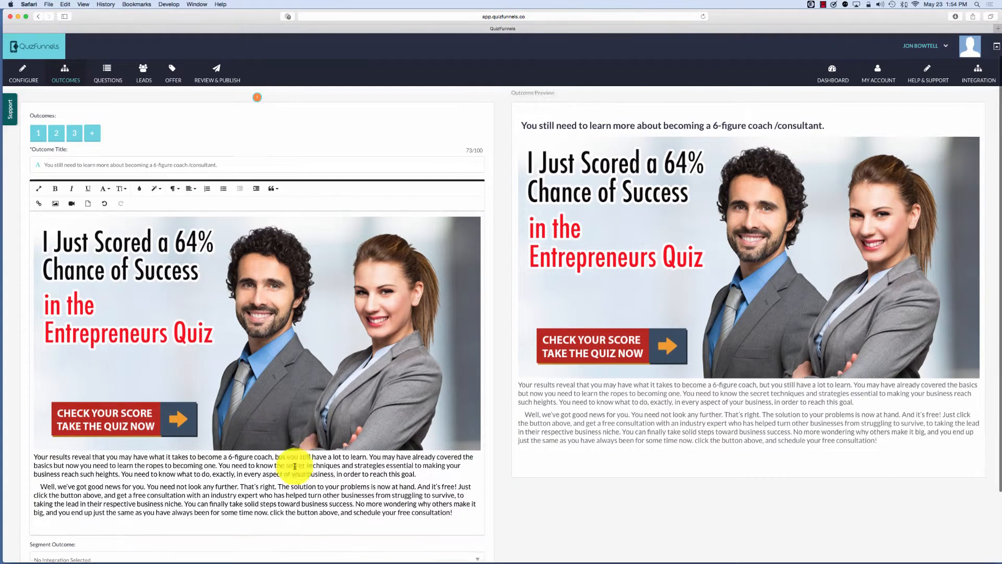
left_click_drag(455, 512, 26, 459)
key("BackSpace")
Change the third outcome's title to "You have a 64% Chance of Being Successful !" and save the outcome.
left_click_drag(218, 168, 15, 183)
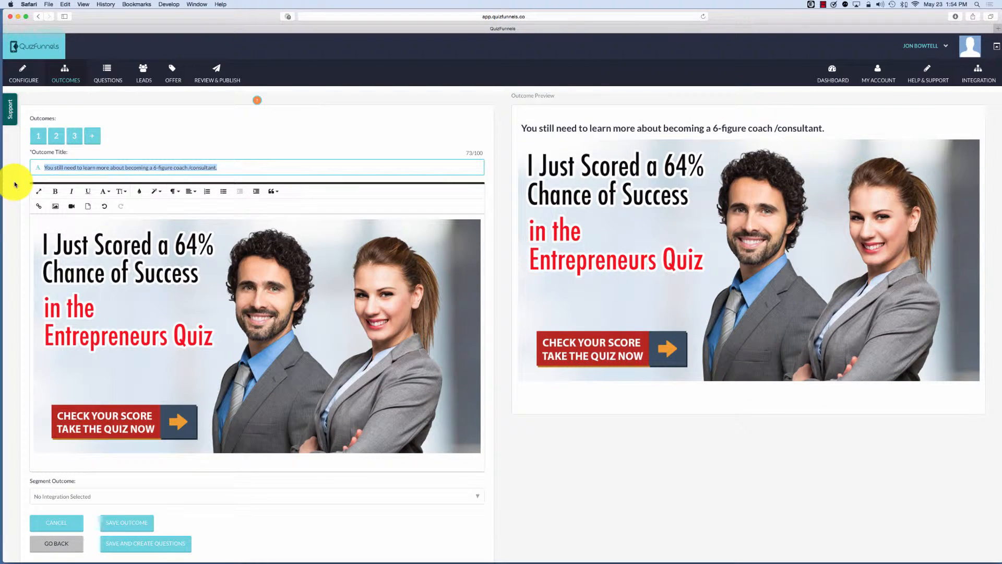
type("You have a 64% Chance of Being Successful !")
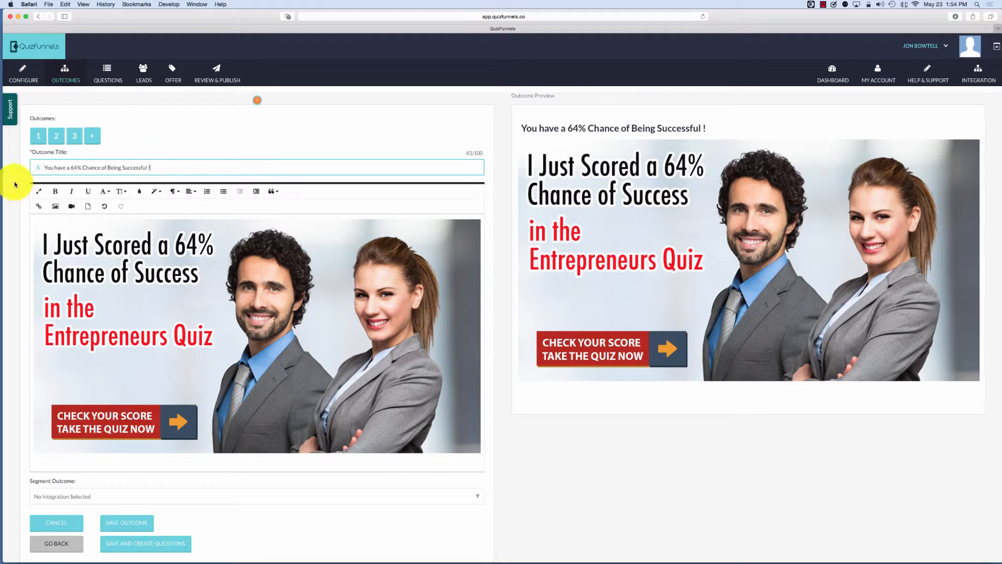
left_click(121, 523)
Change the second outcome's title to "You have a 66% chance of being successful !" and save the outcome.
left_click(57, 157)
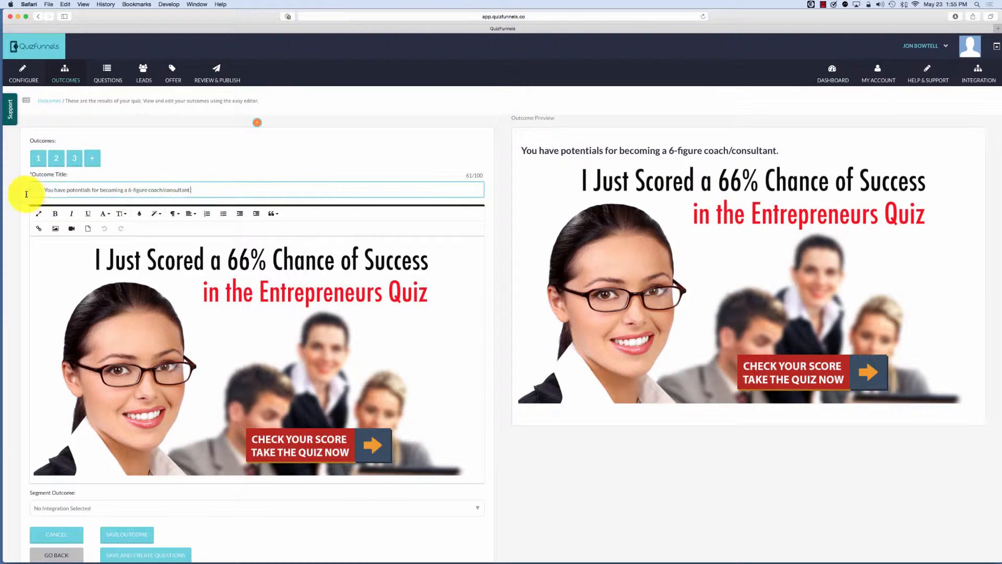
key("super+a")
type("You Have a")
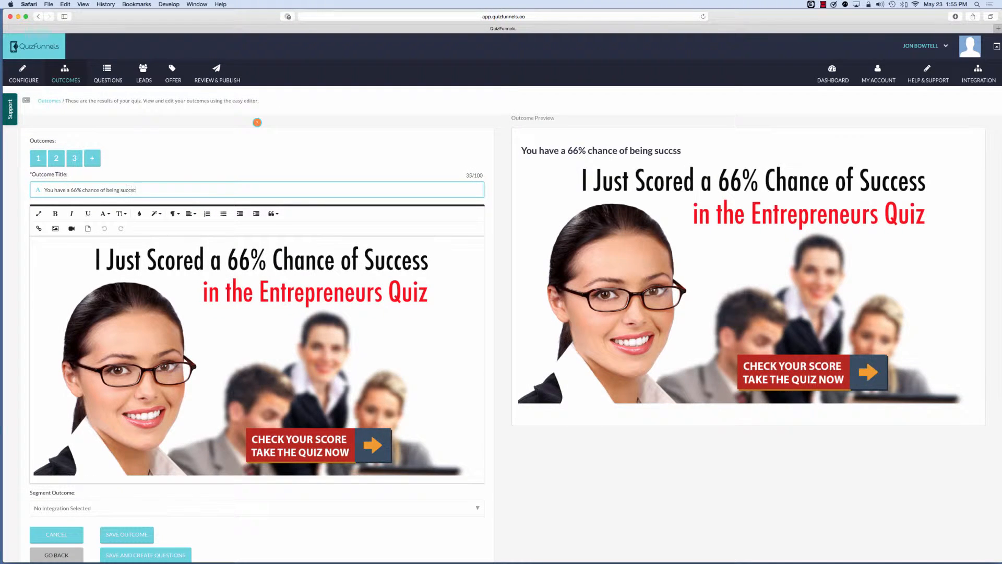
key("BackSpace")
key("BackSpace")
type("essful !")
left_click(131, 533)
Change the title of the outcome with the 74% score image to "You have a 74% chance of being successful !" and save it.
left_click(74, 158)
left_click_drag(180, 190, 42, 189)
type("You have a 74")
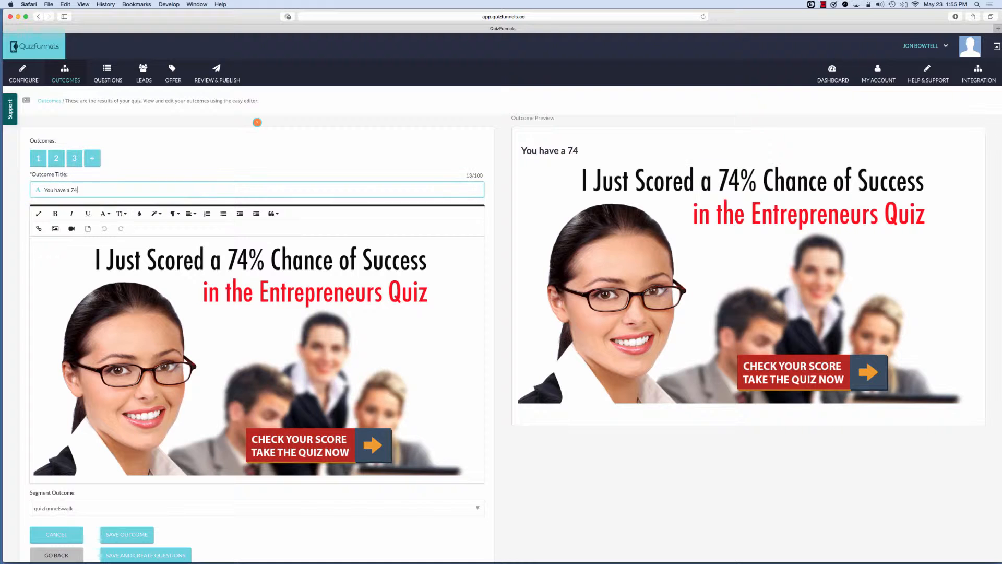
type("% chance of being successful !")
scroll(235, 351, "down", 3)
left_click(127, 502)
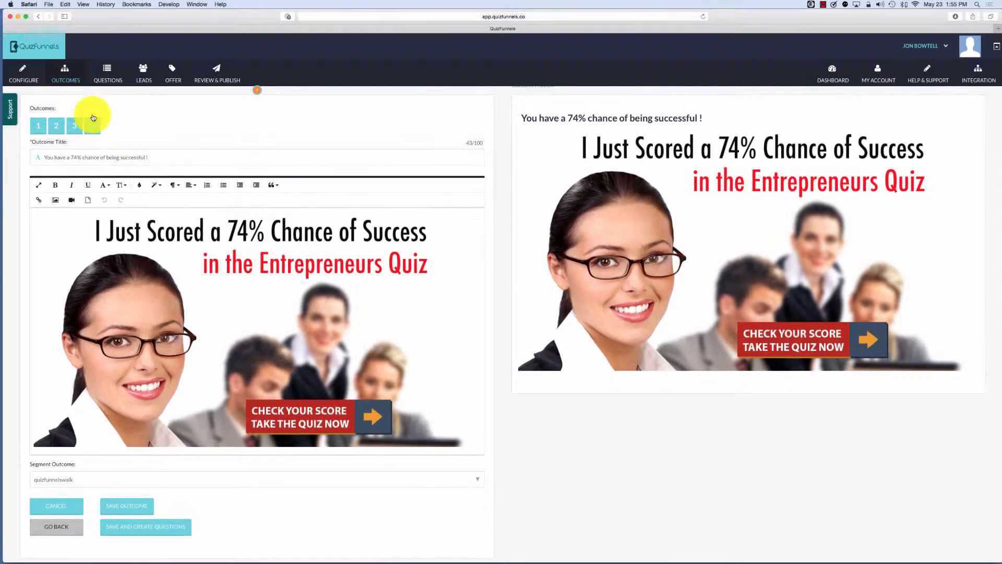
Insert the 82% score image into the description of a new fourth outcome.
left_click(55, 229)
left_click(62, 292)
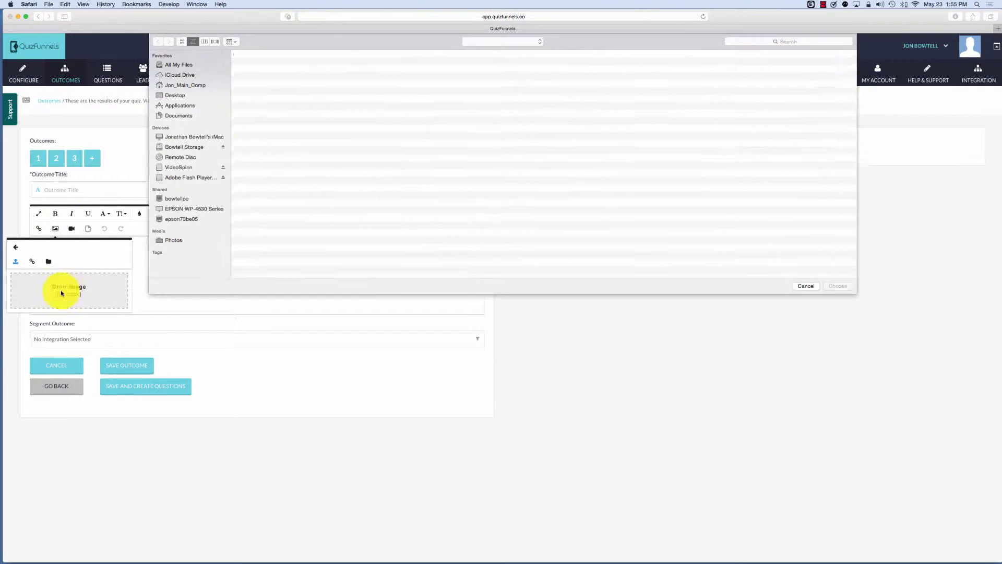
left_click(286, 93)
left_click(838, 286)
Title the fourth outcome "You have an 82% chance of being successful !" and save it.
left_click(83, 190)
type("You ")
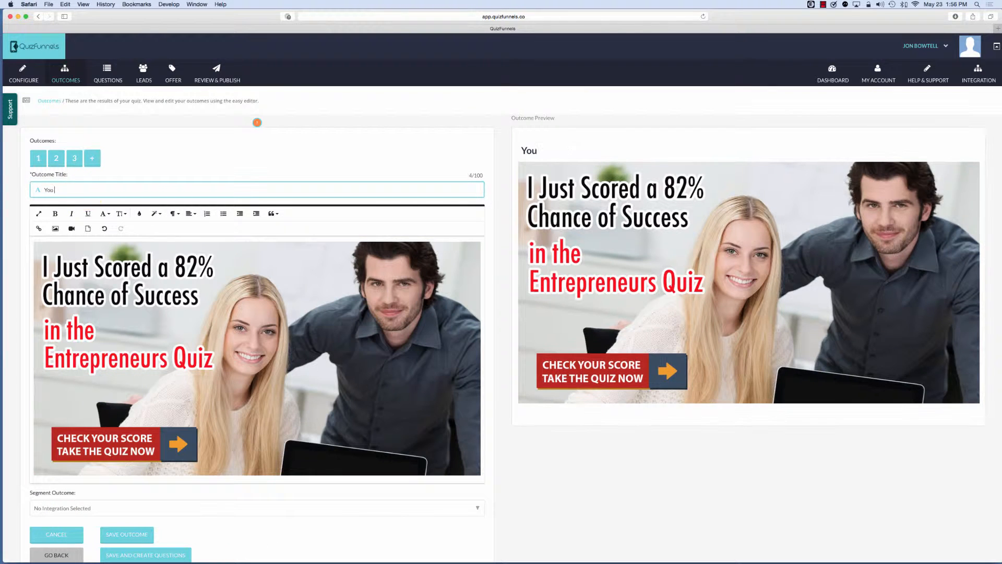
type("have an 82% chance of being successful !")
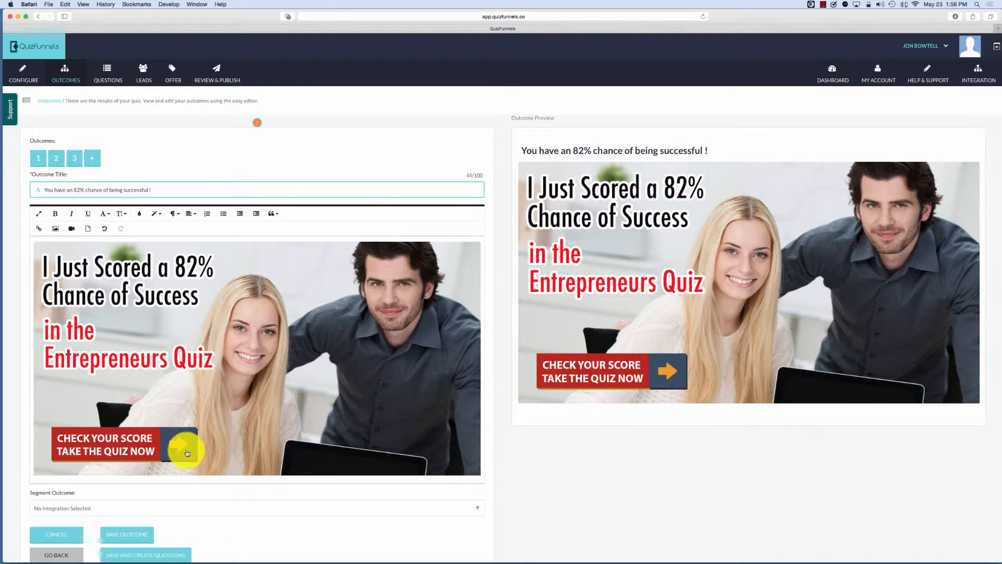
left_click(152, 511)
left_click(152, 514)
scroll(141, 509, "down", 3)
left_click(131, 504)
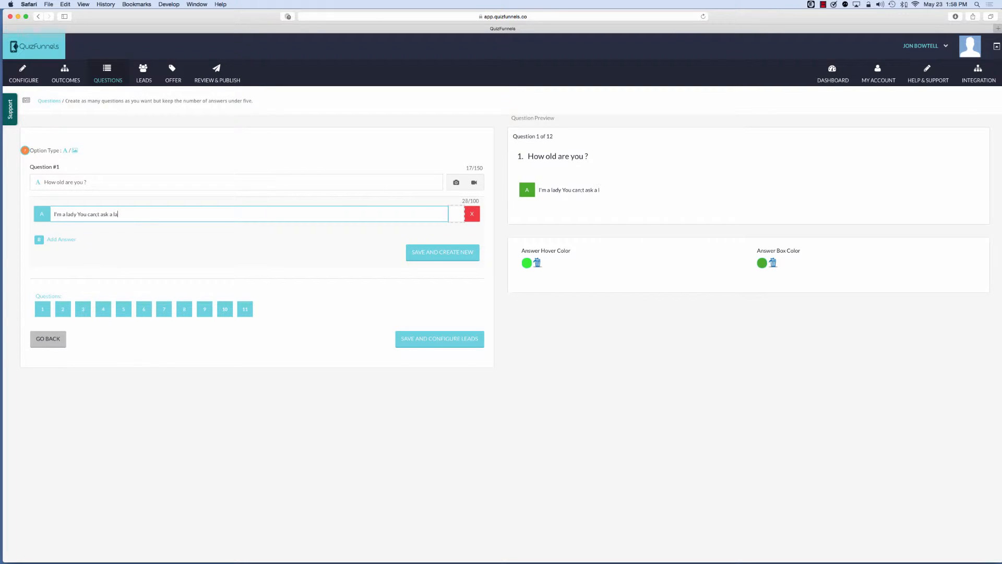
Give the first question the answers "I'm a lady You can;t ask a lady that !", "18-25" and "26-45".
left_click(59, 224)
type("!")
left_click(62, 242)
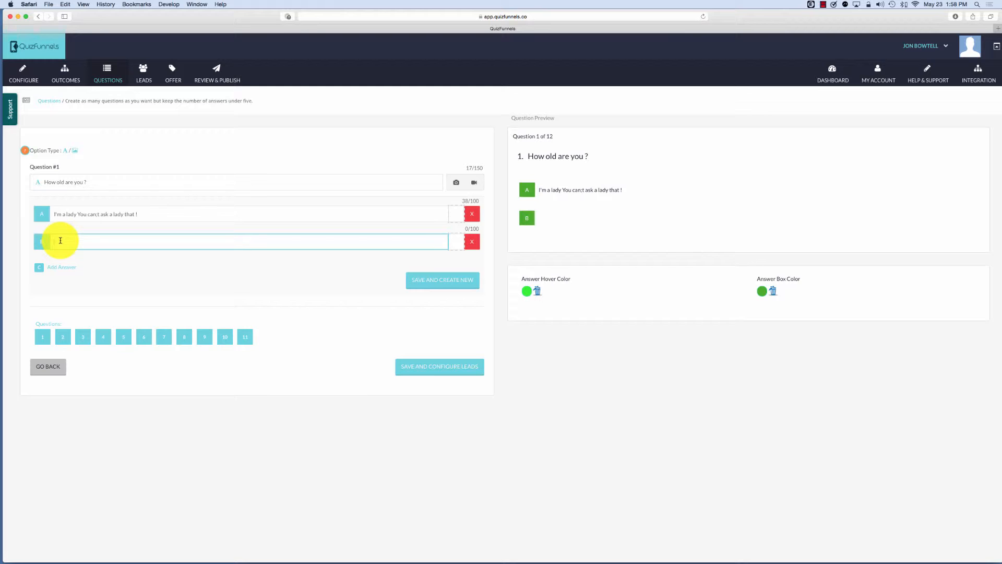
type("18-25")
left_click(58, 266)
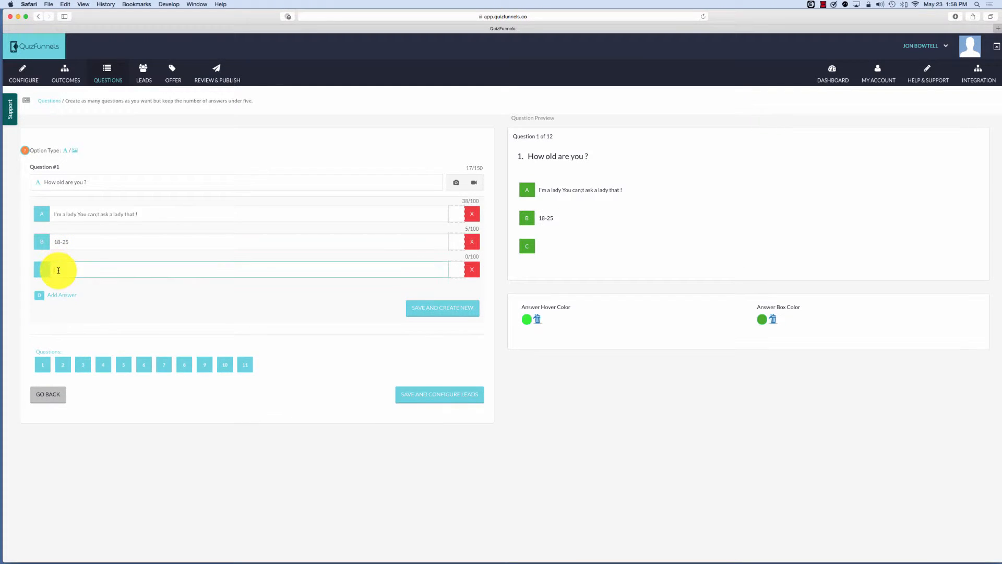
type("26-")
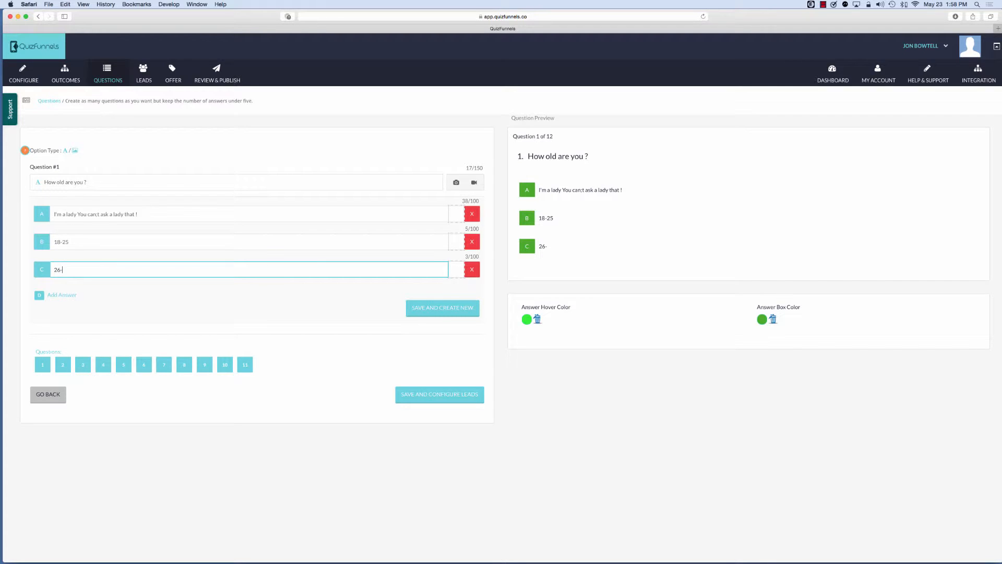
type("45")
Add the answers "46-65" and "65+" to the question "How old are you ?".
left_click(57, 295)
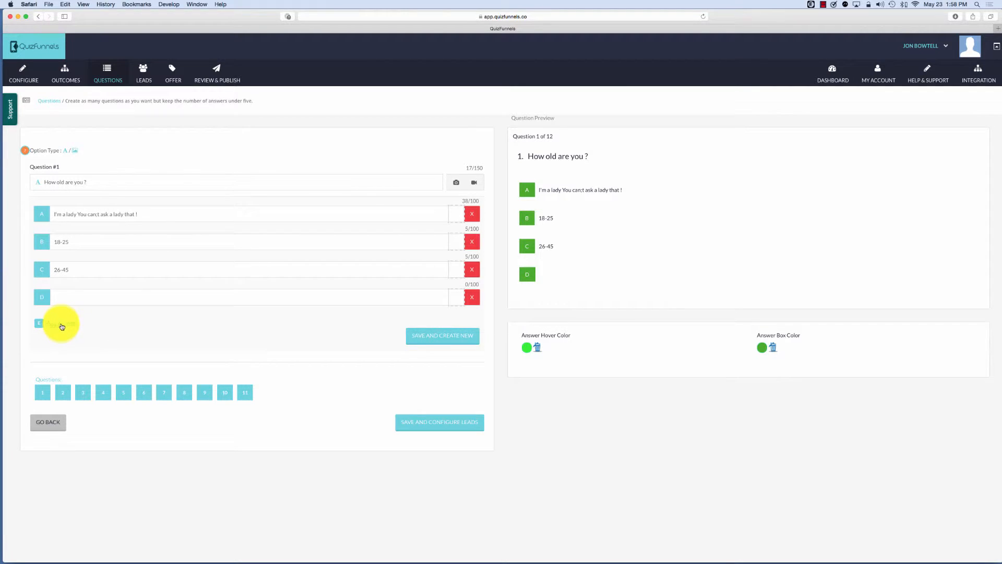
left_click(68, 297)
type("46-65")
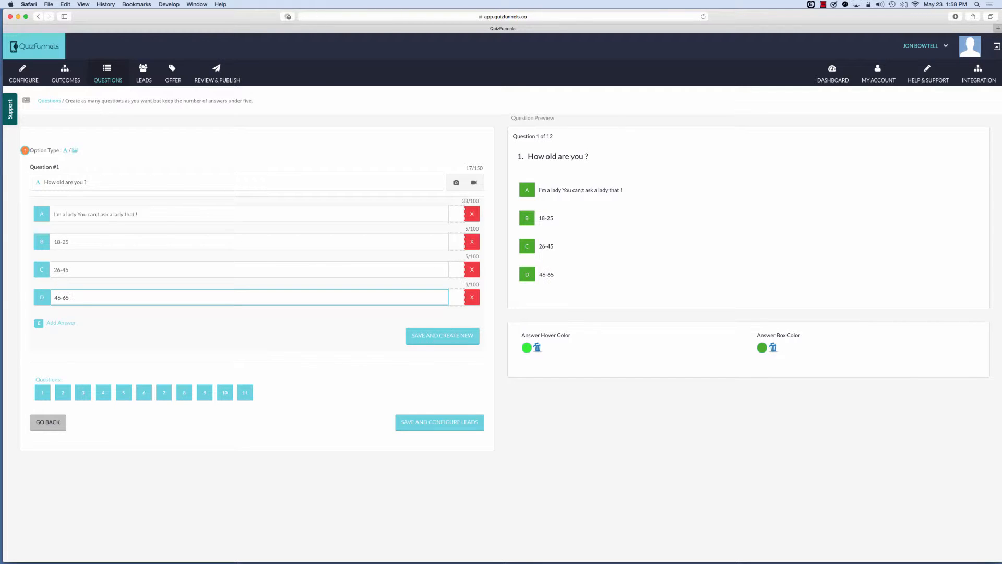
left_click(63, 322)
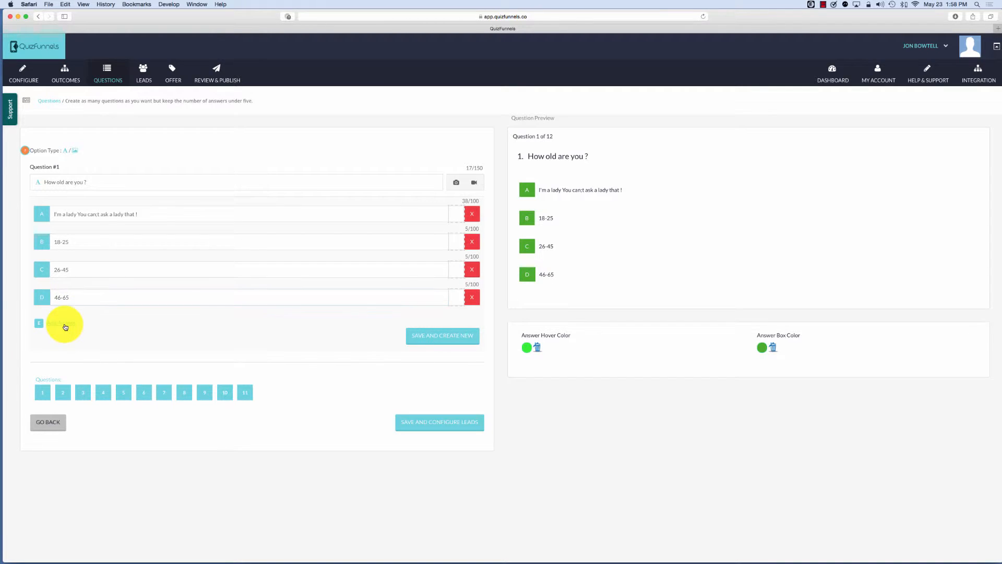
type("65+")
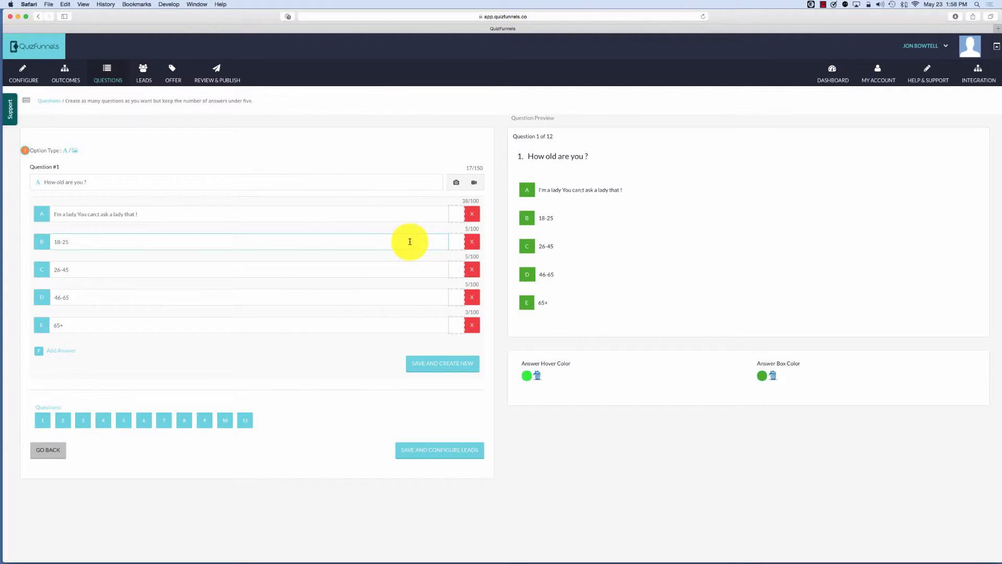
Assign outcome 1 to the lady answer, 18-25 and 65+, outcome 2 to 26-45, and outcome 3 to 46-65.
left_click(457, 217)
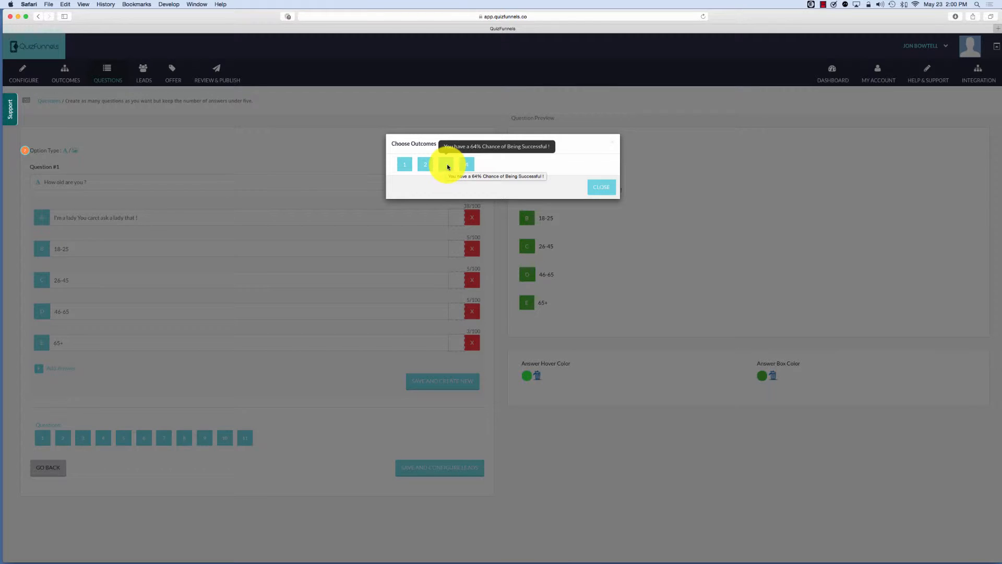
left_click(405, 165)
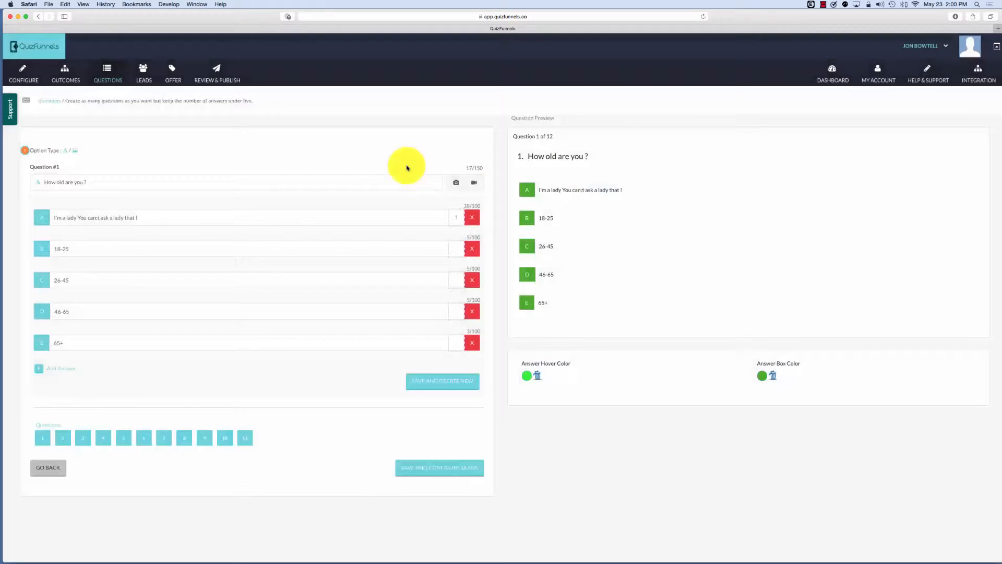
left_click(455, 248)
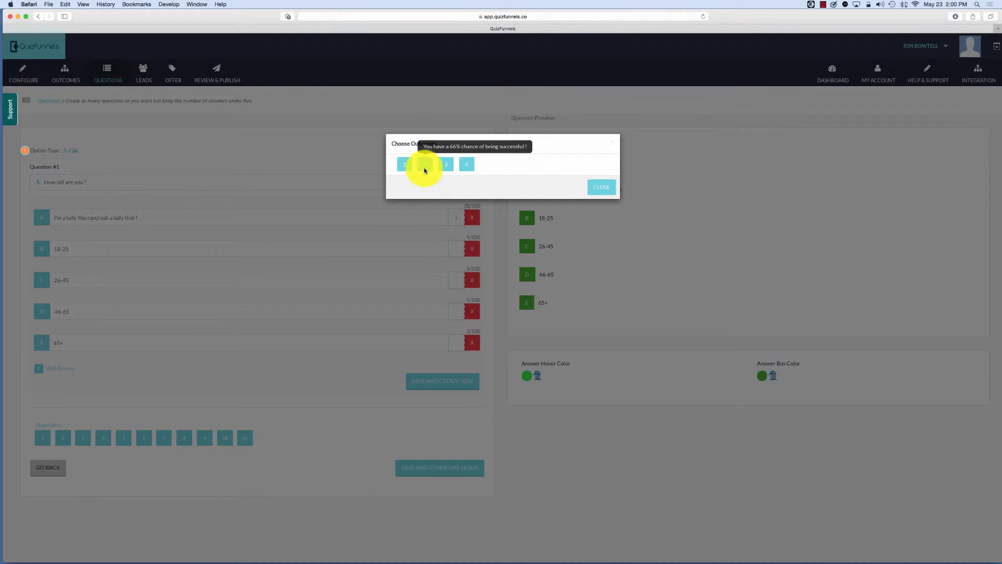
left_click(405, 166)
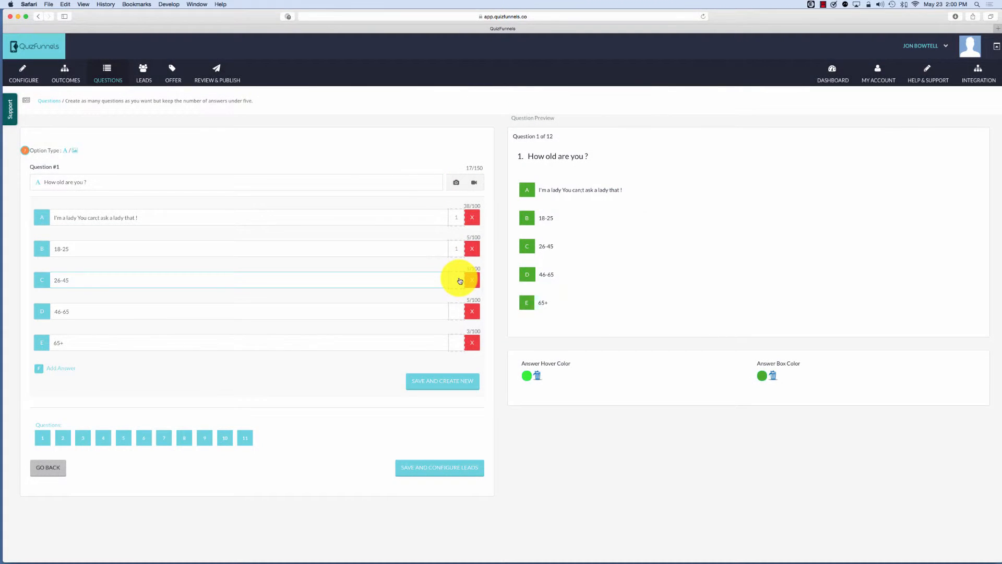
left_click(460, 280)
left_click(420, 162)
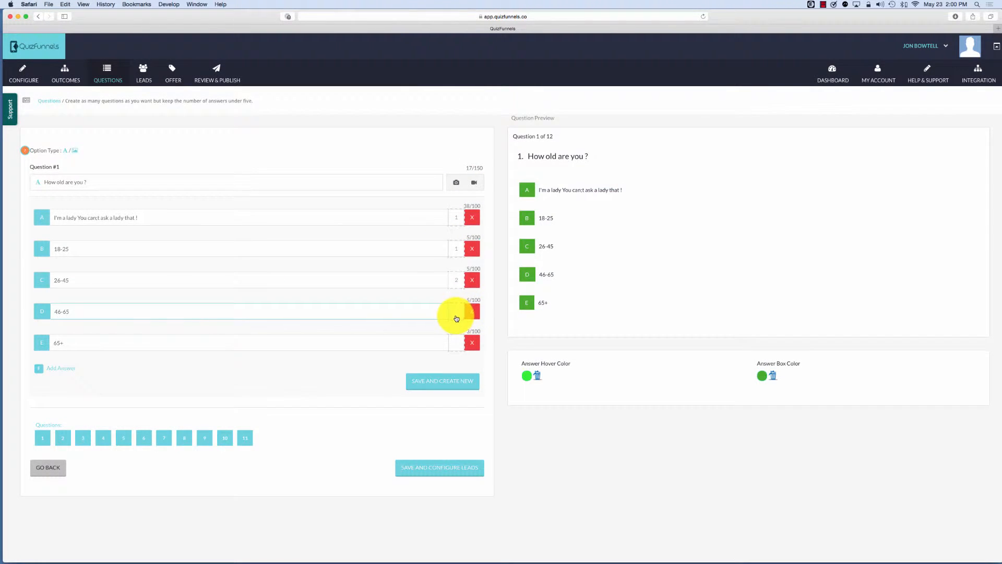
left_click(456, 318)
left_click(445, 162)
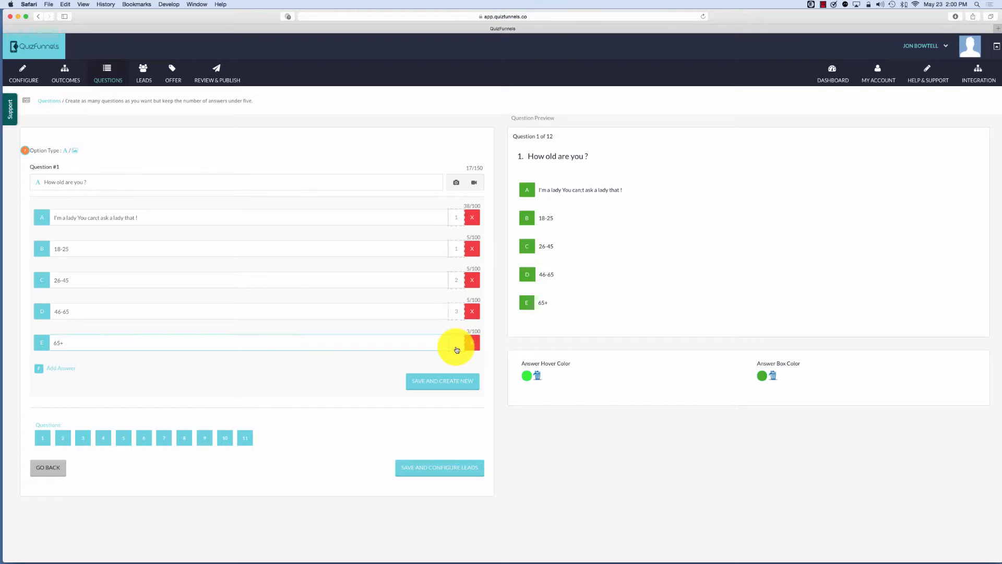
left_click(457, 349)
left_click(404, 167)
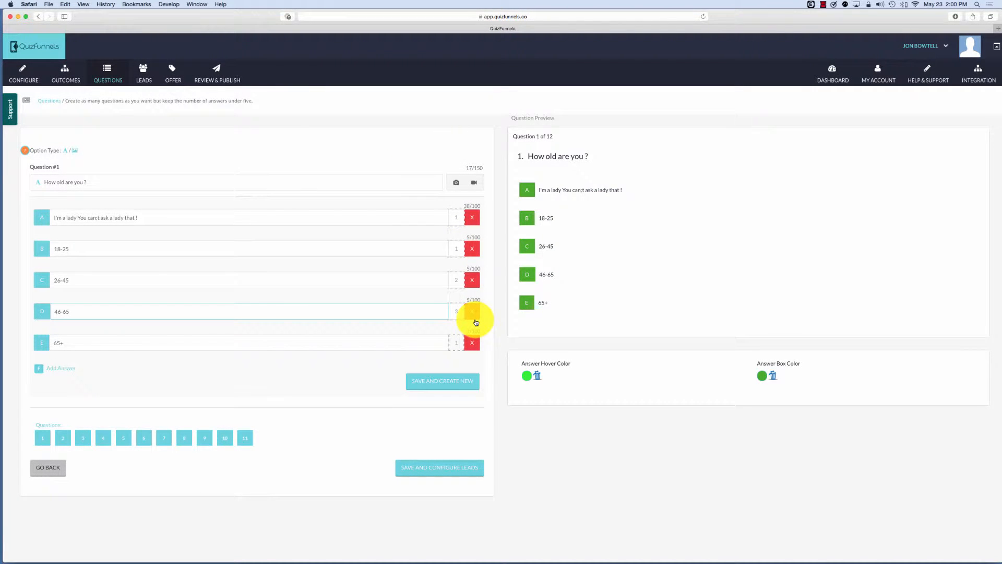
Reassign the answers 18-25, 26-45 and 46-65 to outcomes 2, 3 and 4, and save the question.
left_click(456, 252)
left_click(425, 168)
left_click(455, 315)
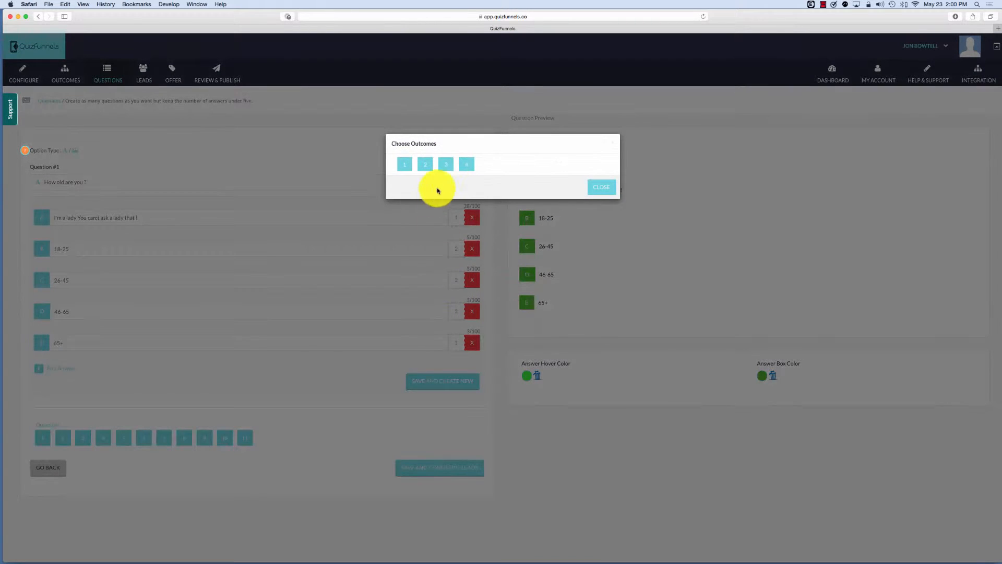
left_click(444, 165)
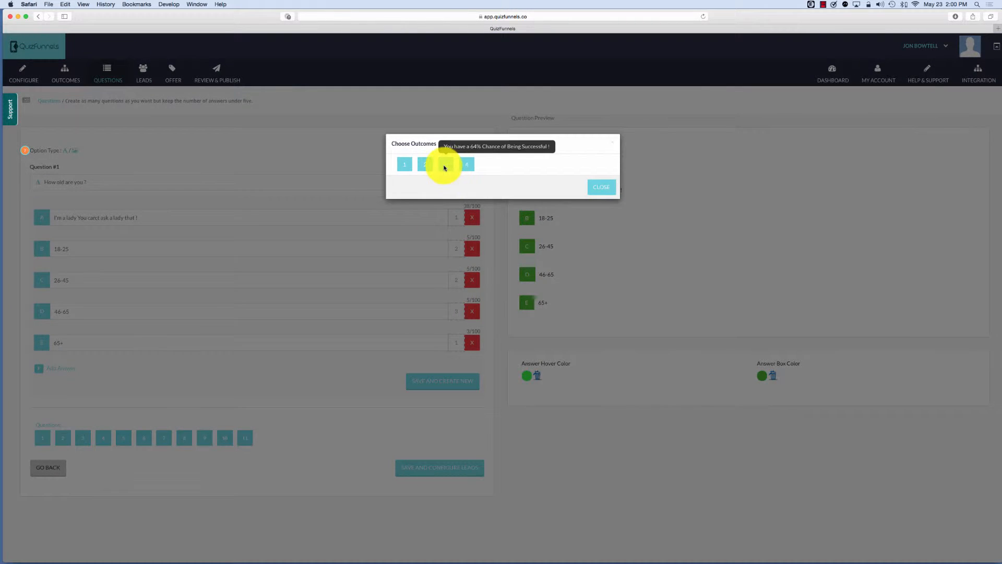
left_click(456, 279)
left_click(446, 166)
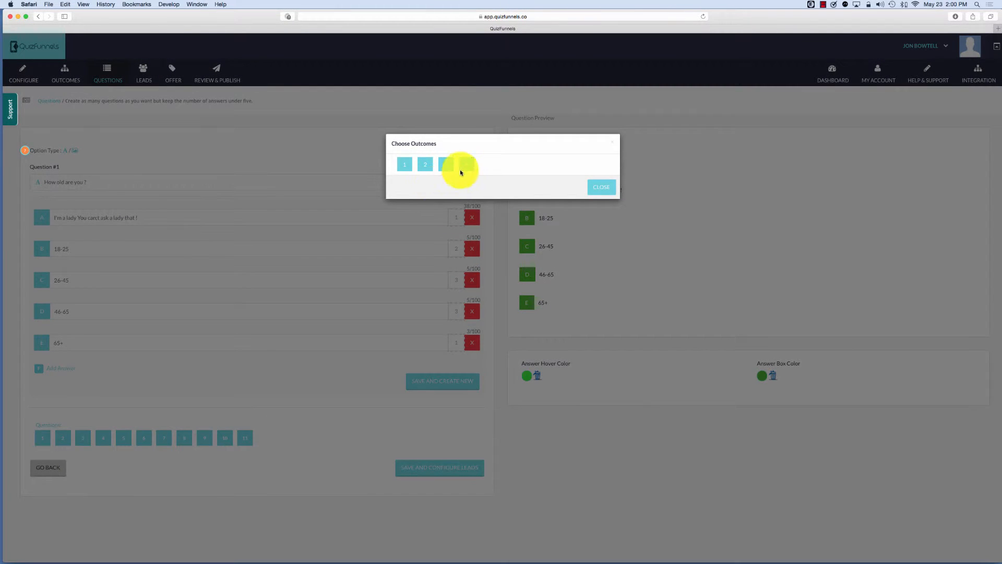
left_click(461, 168)
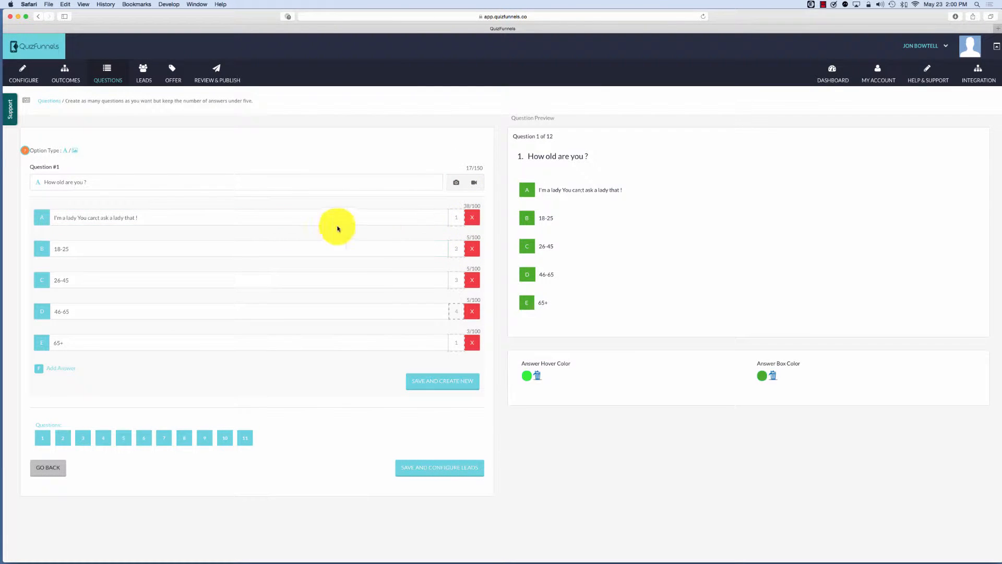
left_click(70, 221)
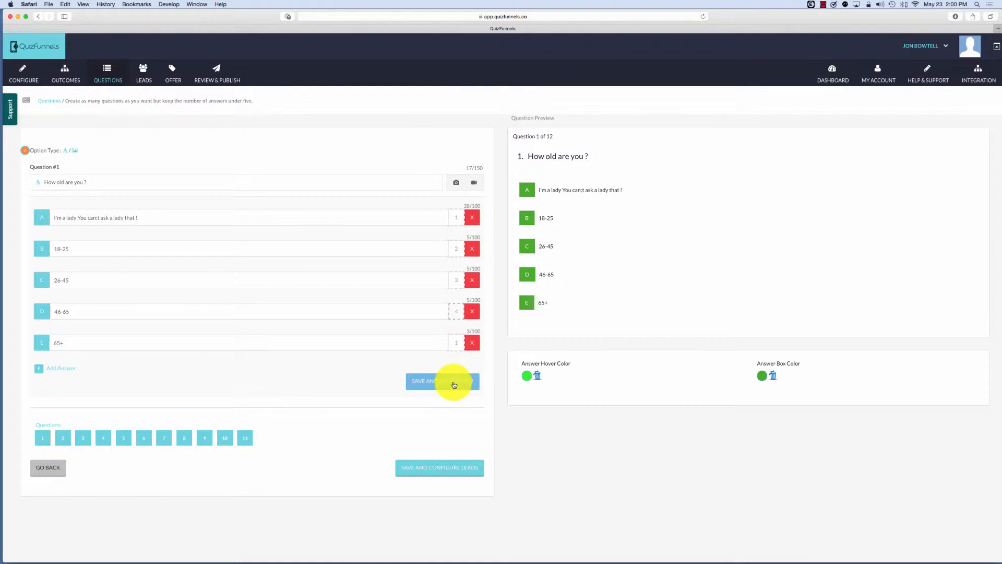
left_click(437, 383)
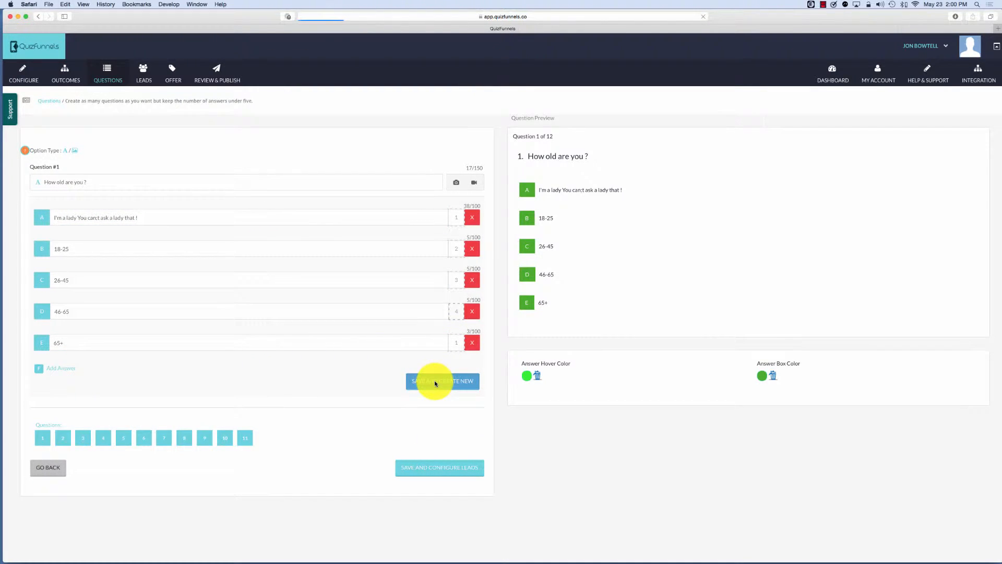
Change the second question to "What is your education level" and its first answer to "Education, What education ?".
left_click_drag(257, 181, 41, 179)
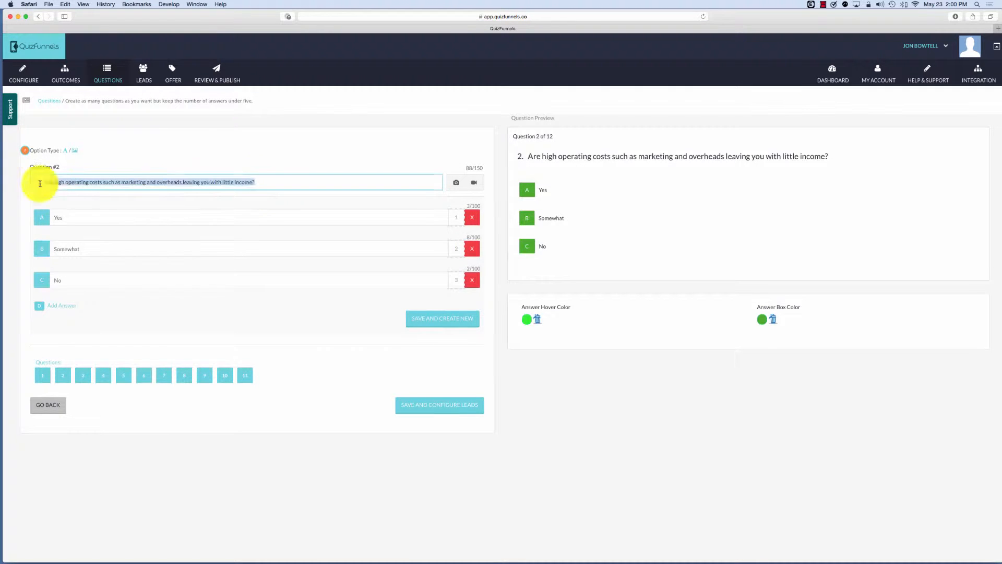
type("What is your education level")
left_click_drag(62, 217, 17, 214)
type("Education, Ehat education ?")
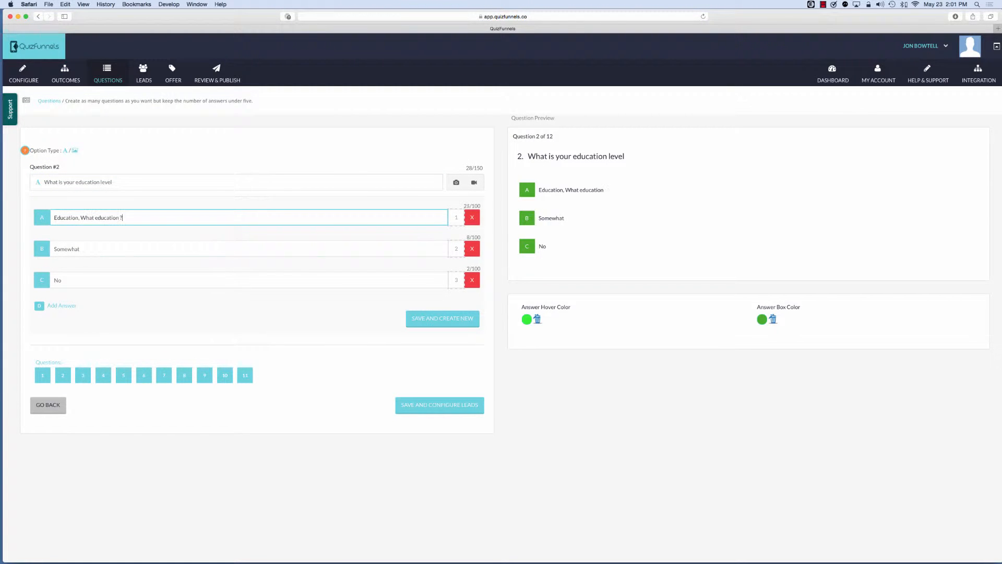
Replace the second and third answers with "Completed High School" and "Some College", assigning outcome 2 to "Some College".
left_click_drag(83, 248, 76, 278)
type("Completed High School")
type("Soem COllege")
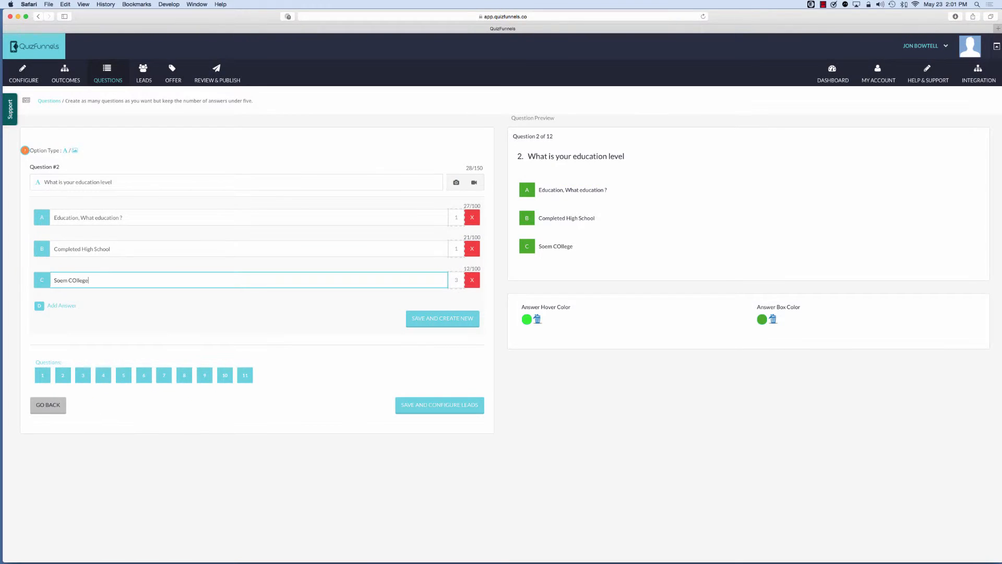
type("ollege")
left_click(456, 281)
left_click(425, 164)
left_click(62, 306)
double_click(62, 280)
type("Some")
Enter "College Degree" as the fourth answer to the education question and assign it outcome 3.
left_click(65, 309)
type("College Degrte")
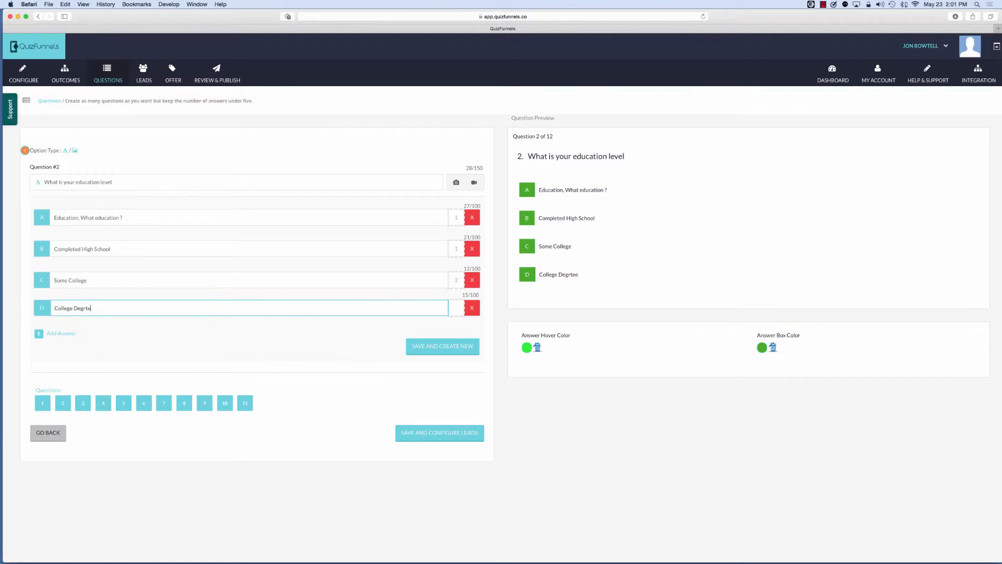
left_click(446, 163)
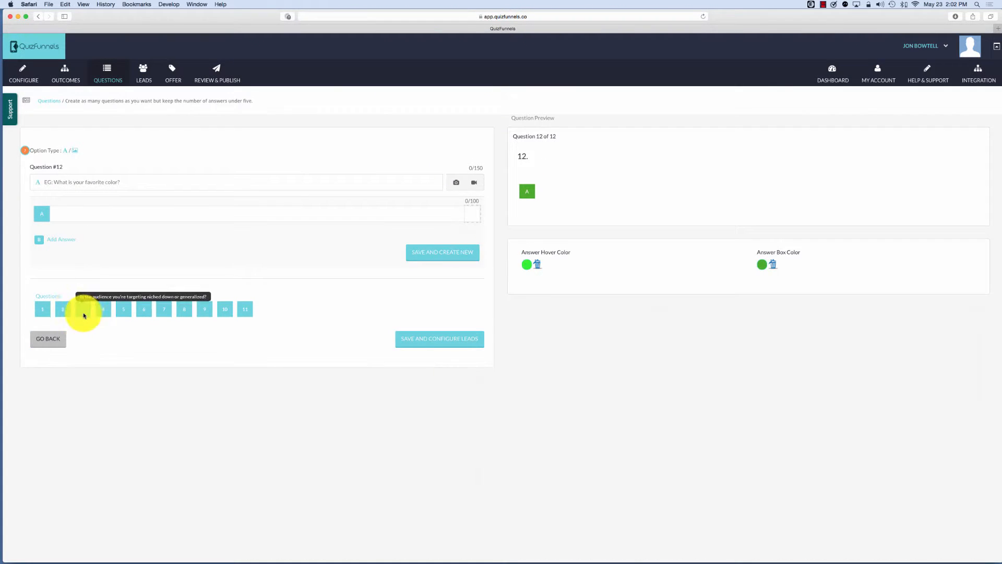
Change the third question's text to "How Many Books Do You Read Each Month".
left_click(83, 316)
left_click_drag(186, 183, 1, 154)
type("How Many Books Do You Read Each Month")
Replace the third question's first two answers with "Books, I don't need no stinking books" and "1 or 2 If I find the time".
left_click_drag(97, 217, 36, 212)
type("Books")
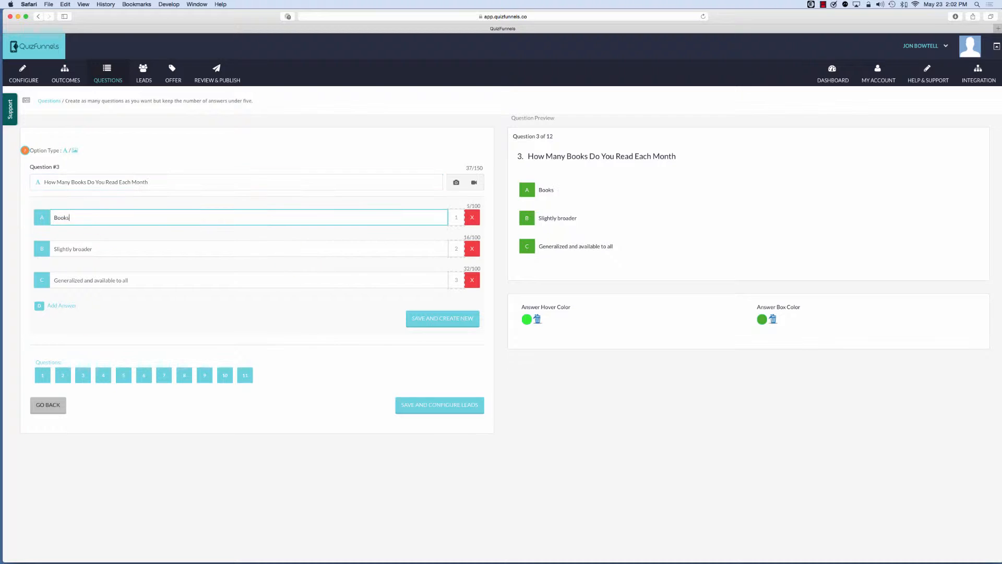
type(", I don't need no stinking books")
left_click(175, 251)
type("1 or 2 If I find the time")
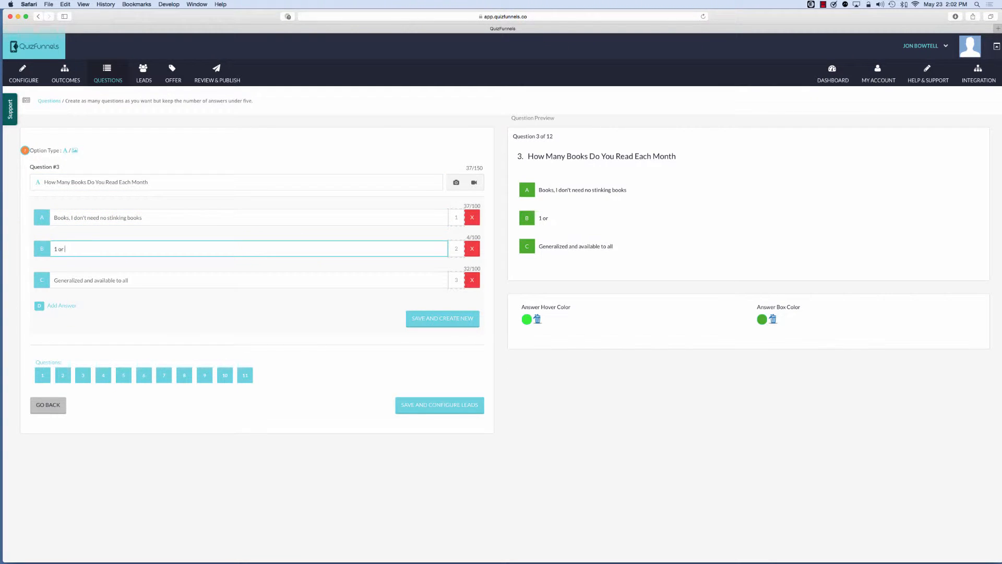
Set the third question's third and fourth answers to "3 or more per month" and "I'm practically a library", and save it.
left_click(123, 284)
type("3 or more per month")
left_click(62, 305)
type("I'm practically a library")
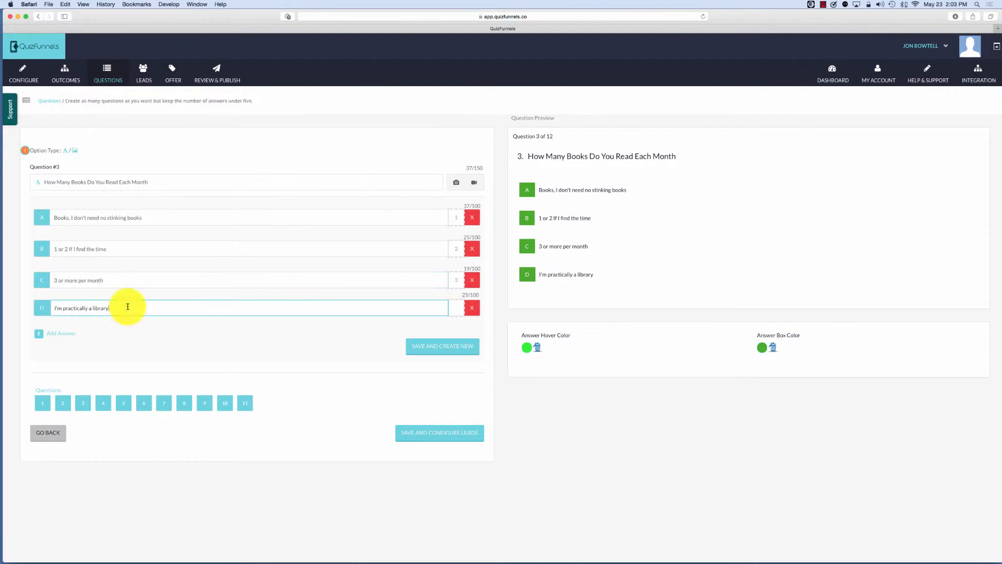
left_click(430, 349)
Enter the new question "You are given $5000, how do you invest it" with "WhooHooo, Vegas here we come !" as its first answer.
left_click(145, 184)
type("You are given $")
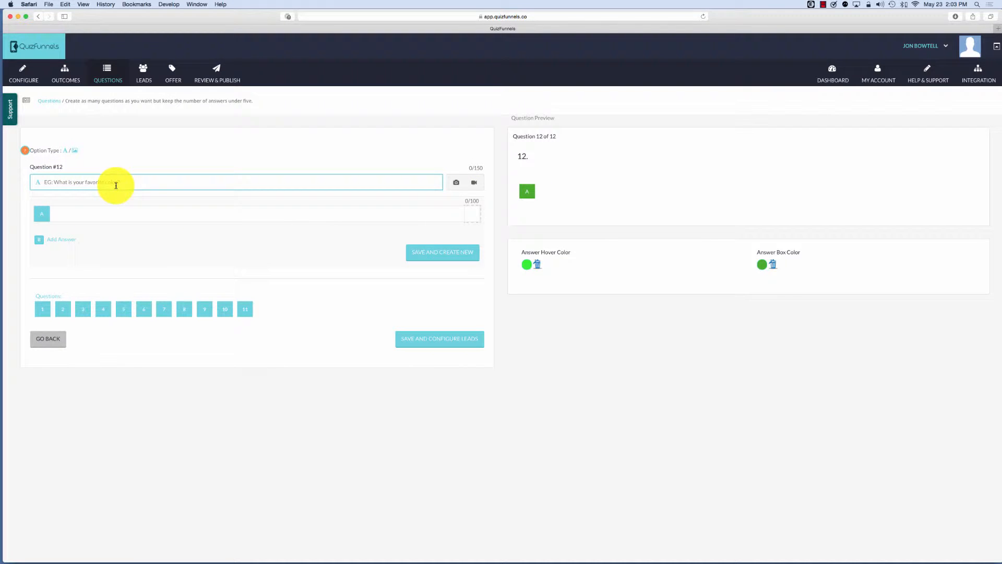
type("5000, how do you invest it")
left_click(139, 214)
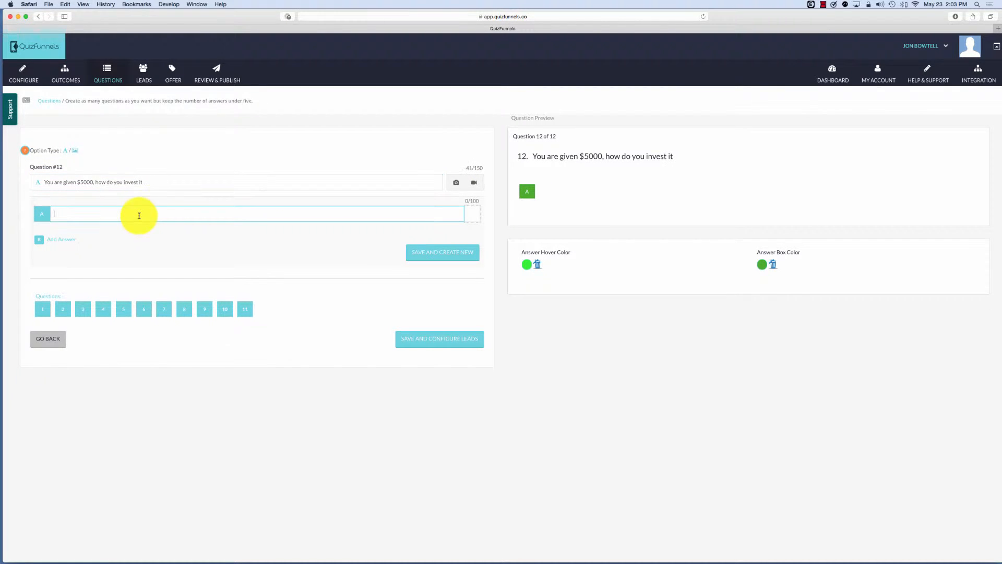
type("WhooHooo")
left_click(90, 215)
type(", Vegas here we come !")
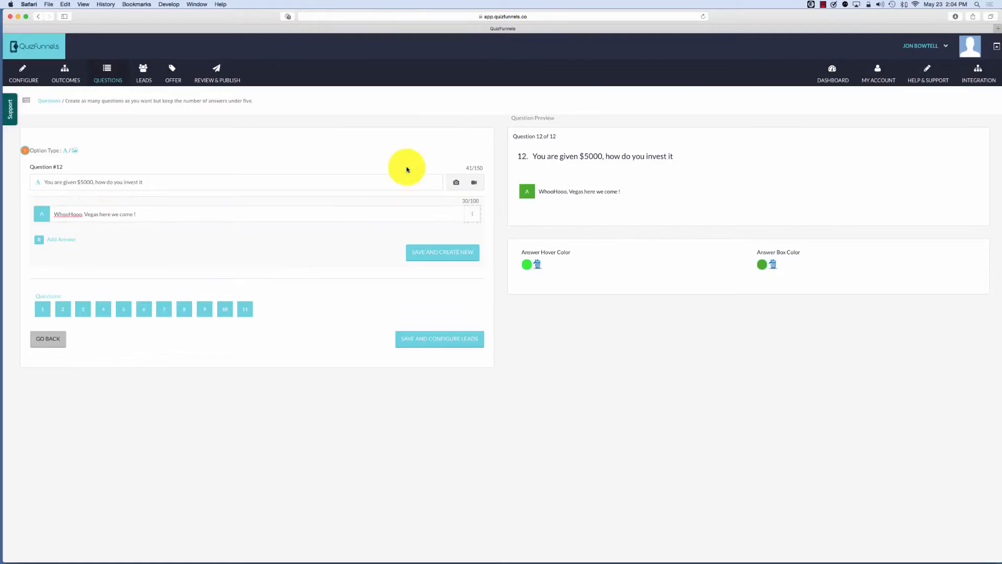
Add the answers "Put it in the bank for a rainy day" and "Start my own business", assigning outcome 3 to the latter.
key("Return")
type("Put it in the bank for a rainy day")
left_click(62, 267)
type("Start my own business")
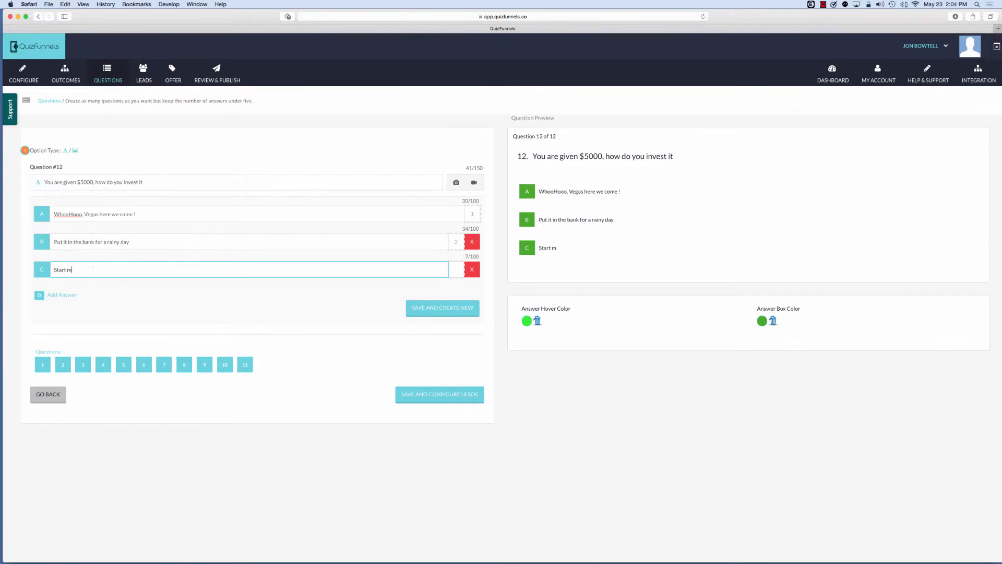
left_click(456, 270)
left_click(446, 164)
left_click(601, 187)
left_click(61, 295)
left_click(69, 297)
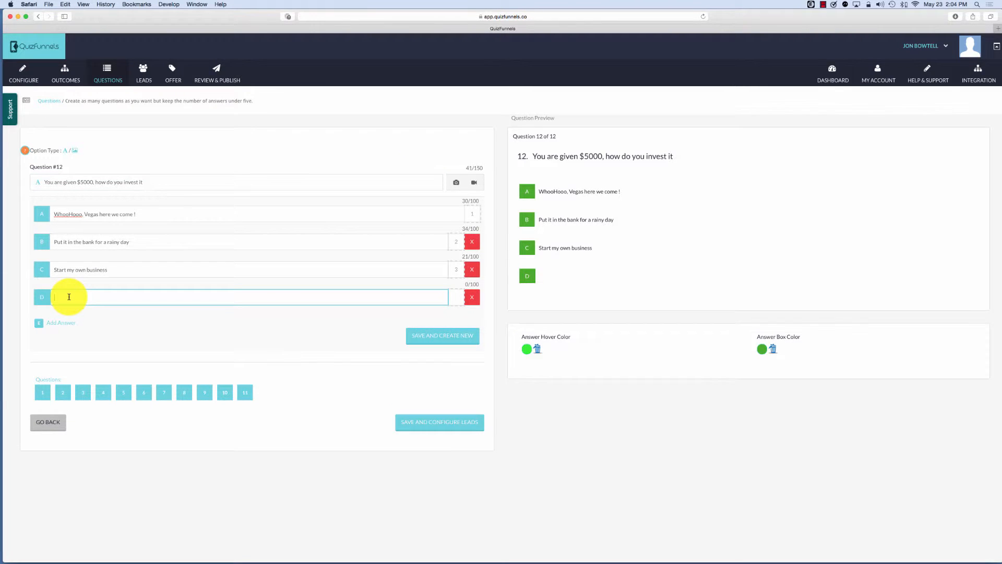
type("Invest in my existing business")
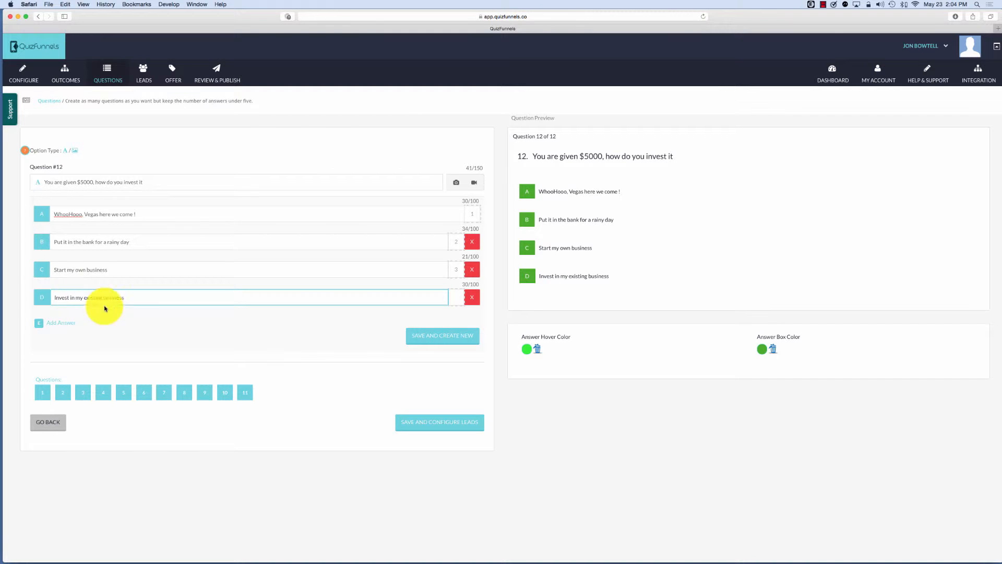
left_click(465, 303)
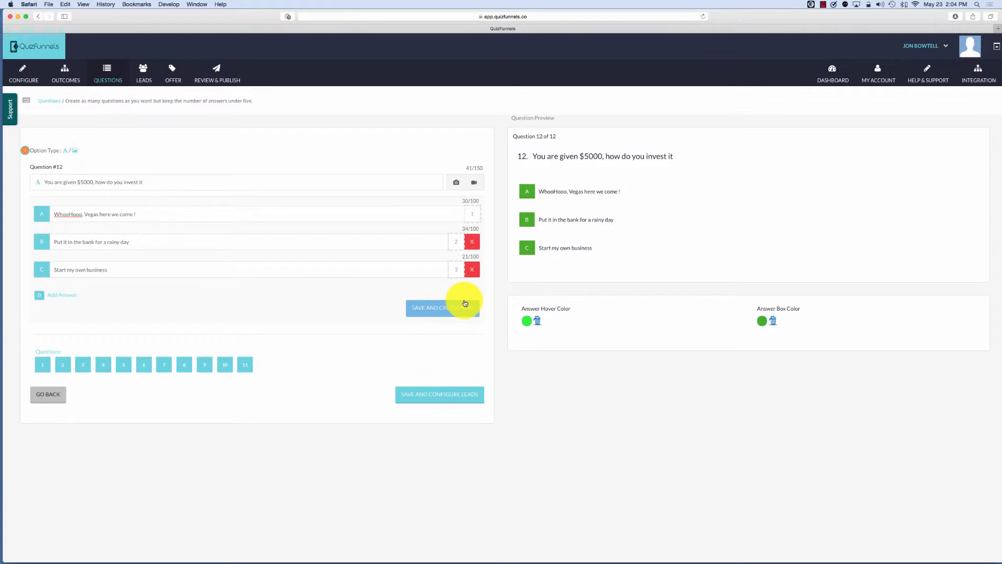
Add "Invest in my existing business" as the fourth answer with outcome 4, and save the question to continue to lead capture.
left_click(56, 297)
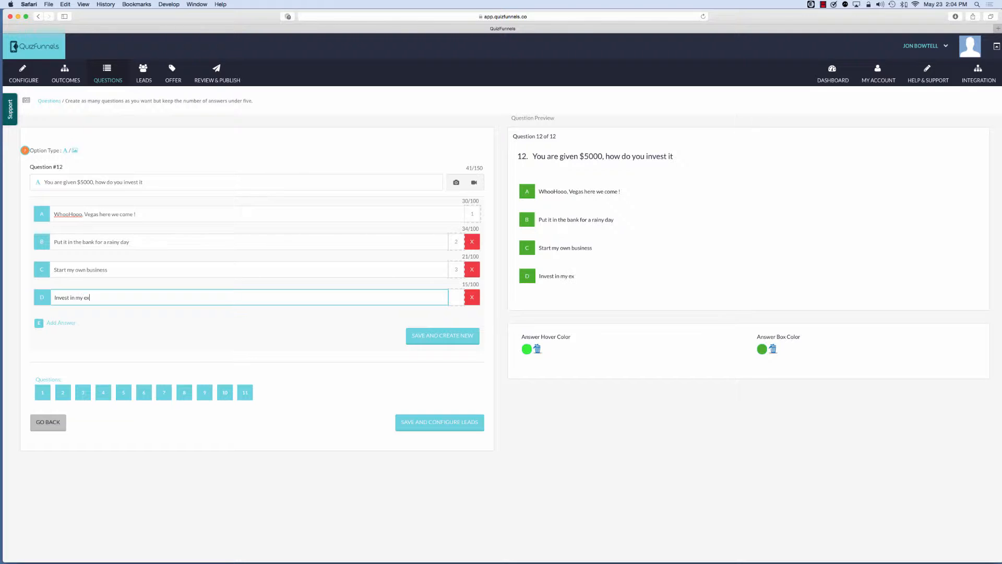
type("Invest in my existing business")
left_click(448, 298)
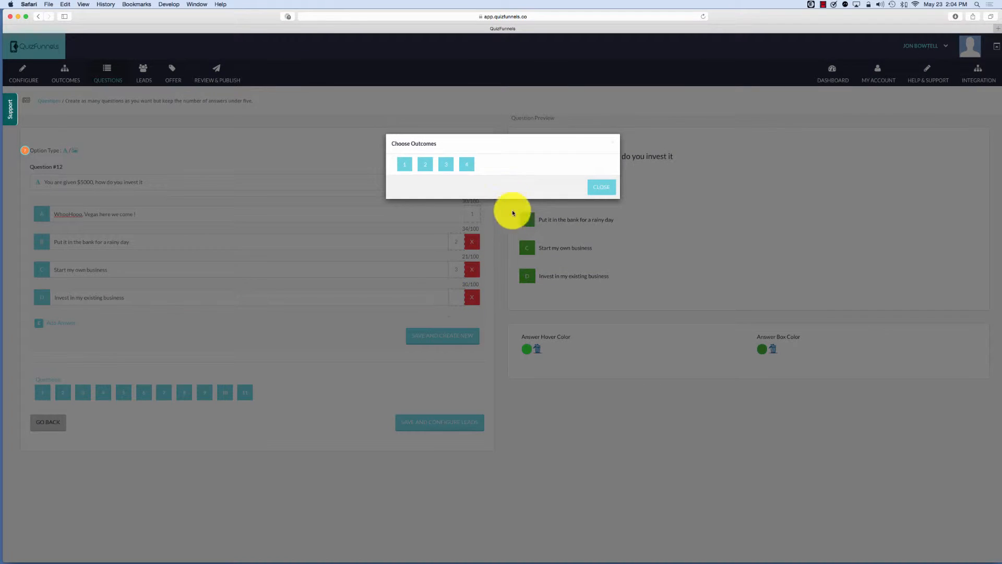
left_click(469, 161)
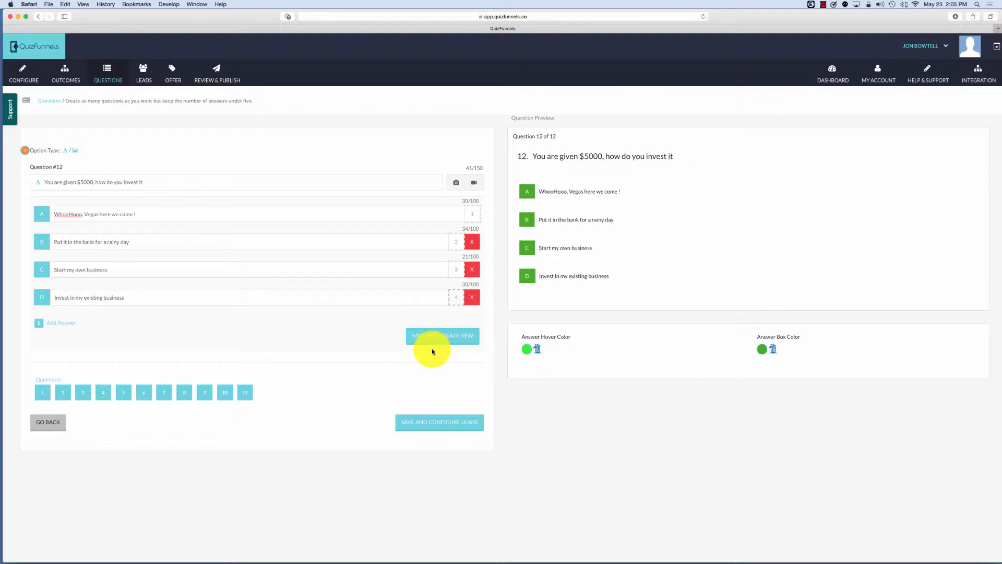
left_click(434, 422)
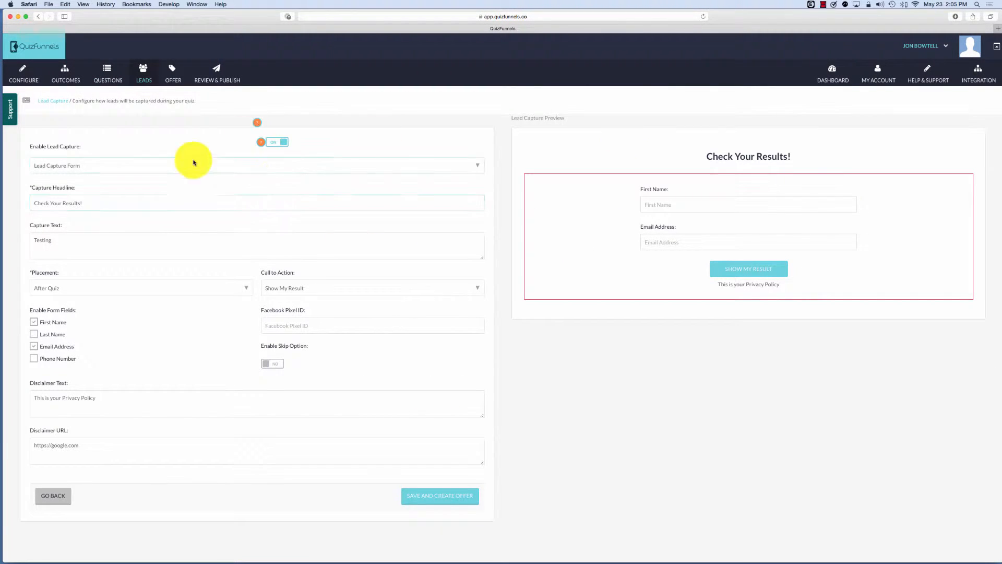
Enable the skip option and remove the First Name field from the lead capture form, saving it to continue to the offer.
left_click(211, 205)
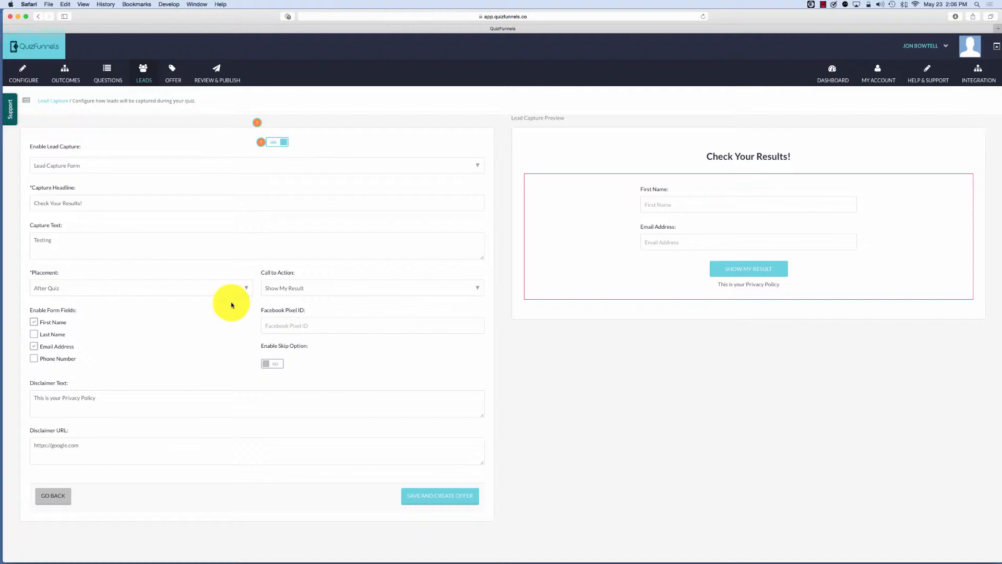
left_click(277, 365)
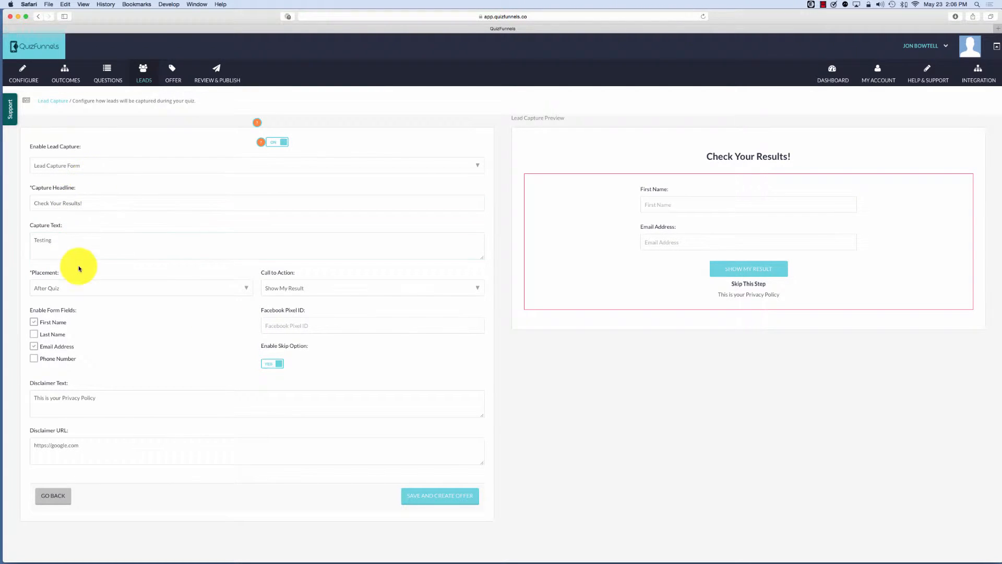
left_click(71, 241)
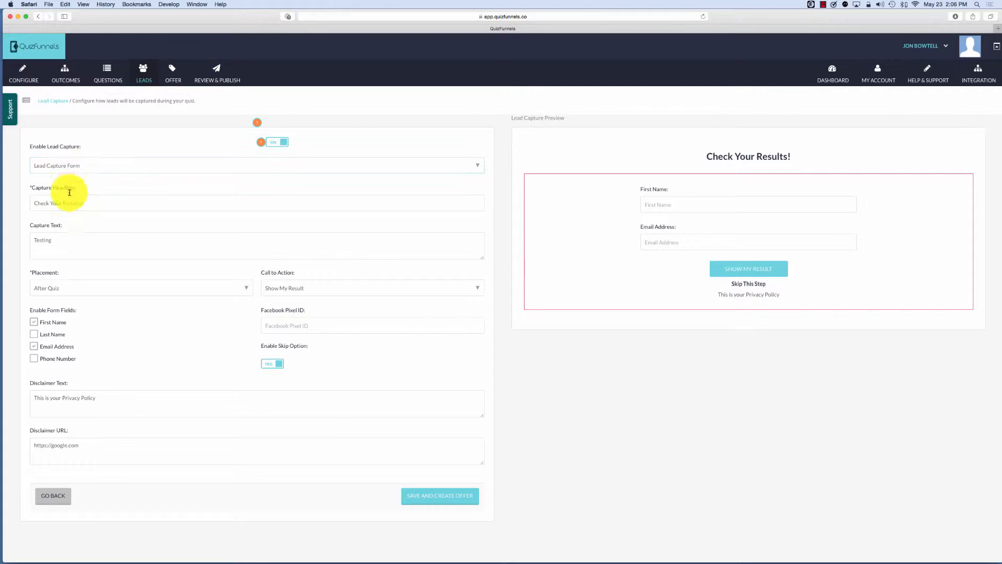
left_click(34, 324)
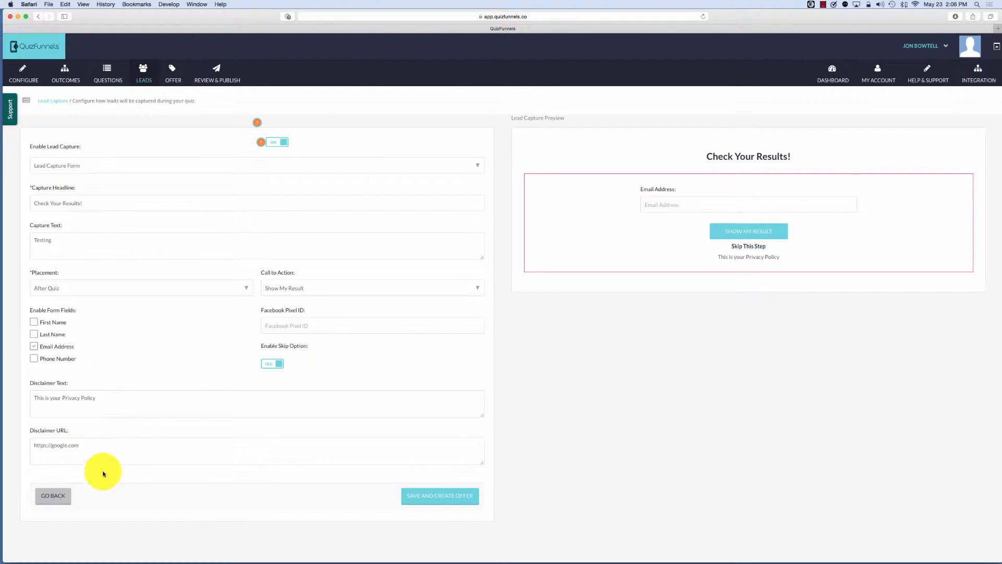
left_click(446, 495)
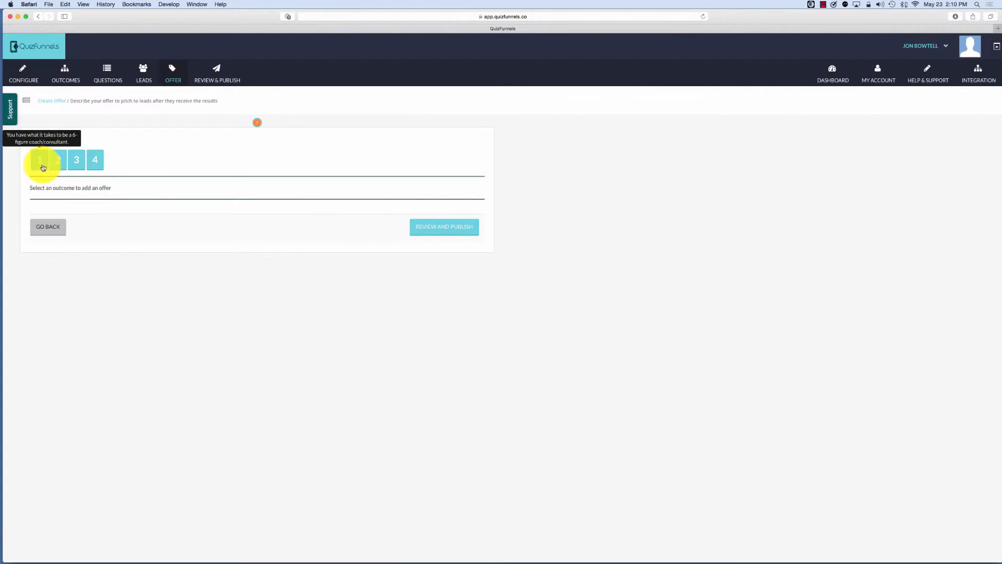
Set the offer headline for outcome 1 to "Wow, you did great, but your success could be improved with Quiz Funnels".
left_click(42, 167)
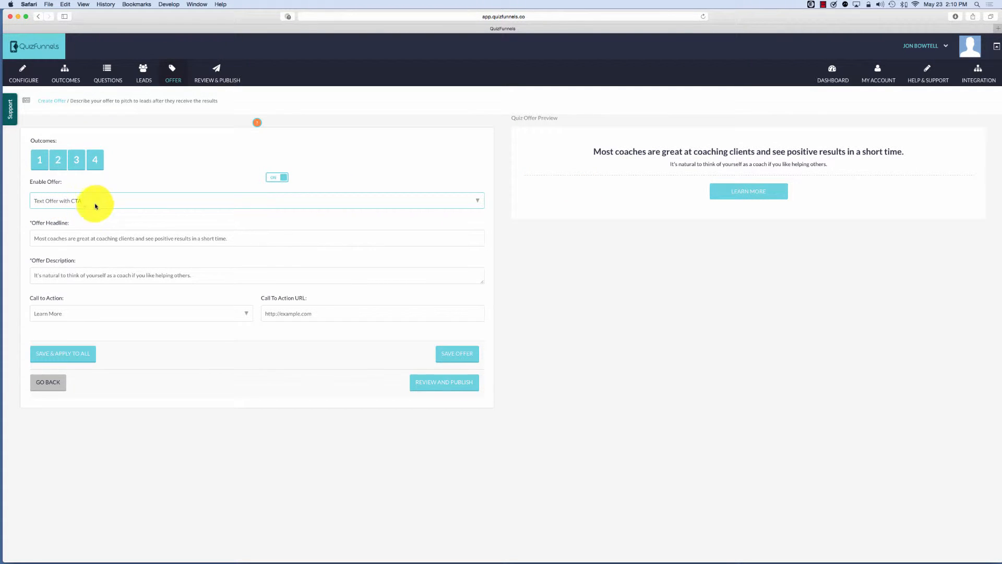
left_click(61, 239)
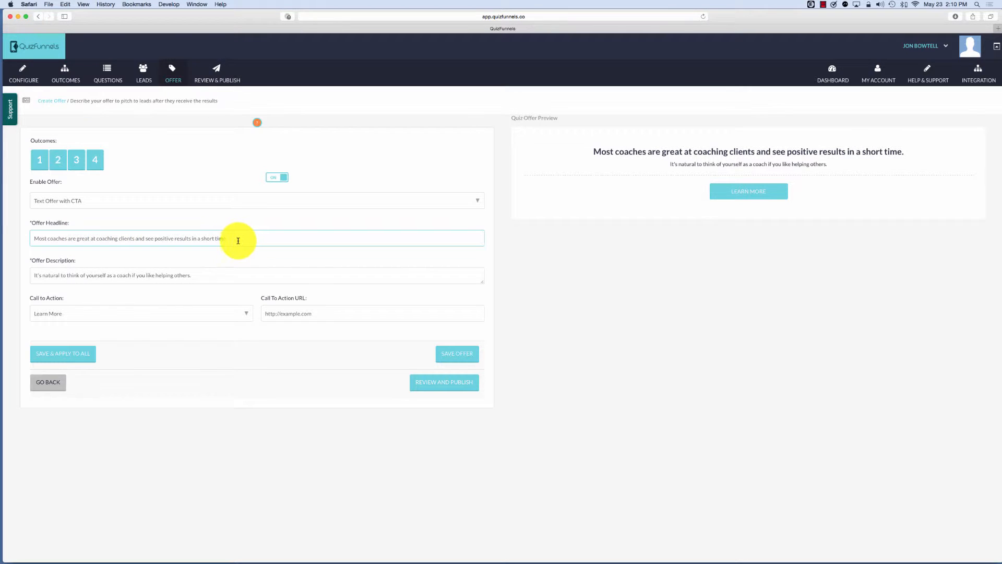
left_click_drag(240, 239, 9, 237)
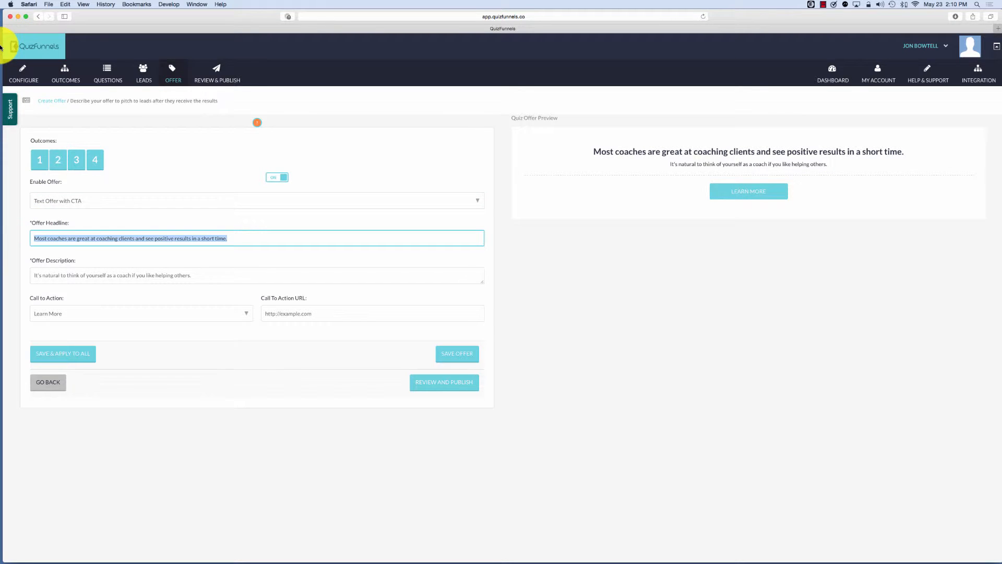
type("Wow")
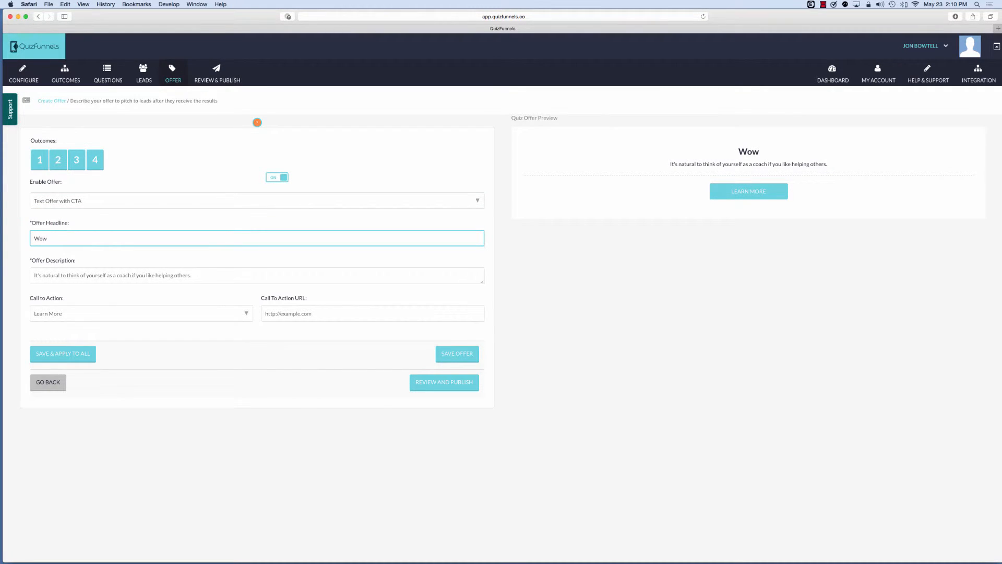
type(", you did great, but")
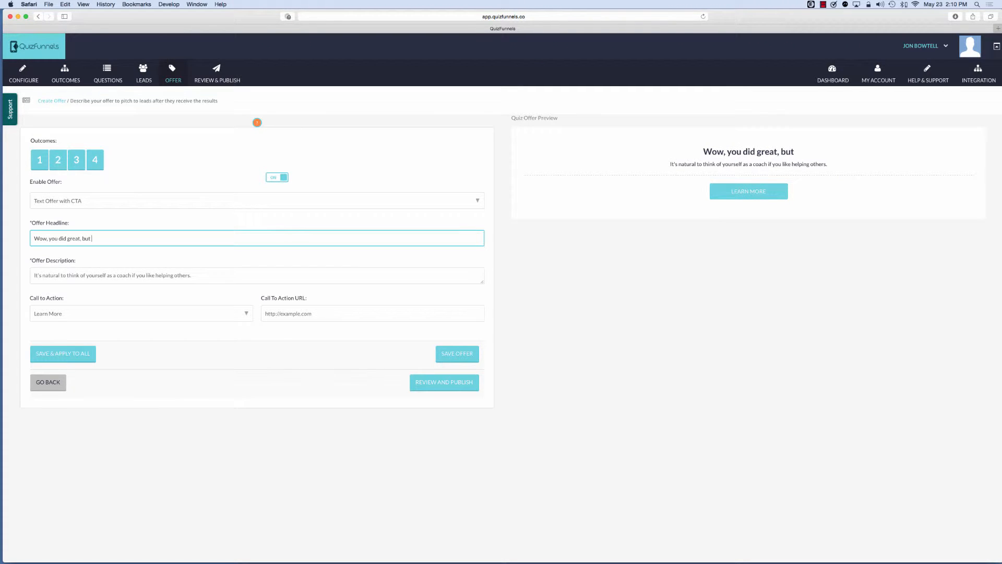
type(" your succ")
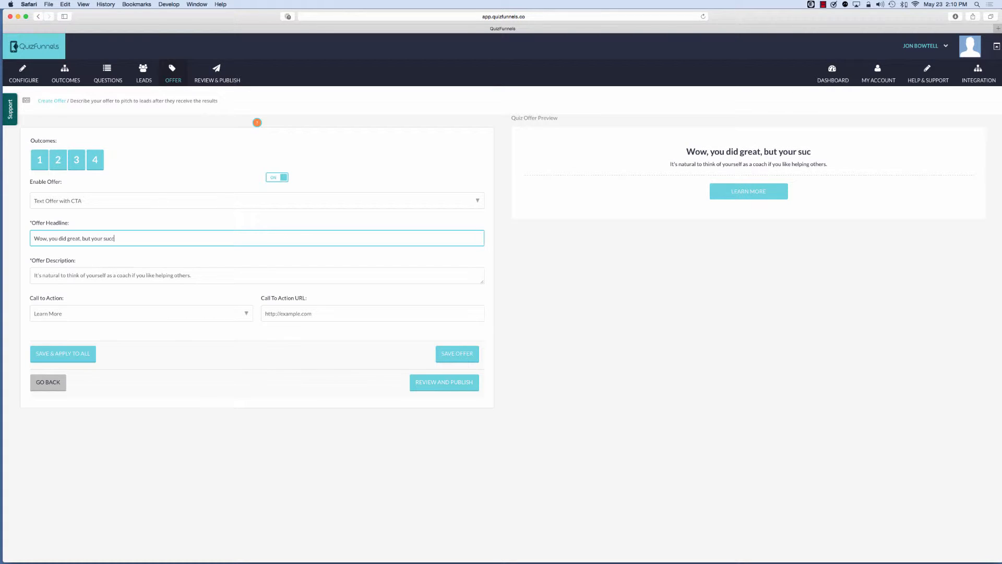
type("ess could be")
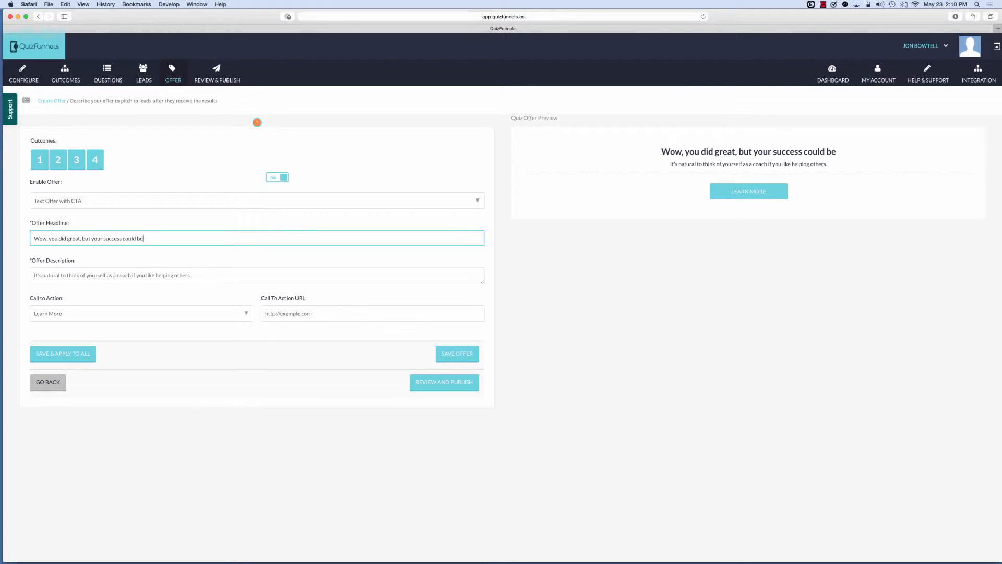
type(" improved wi")
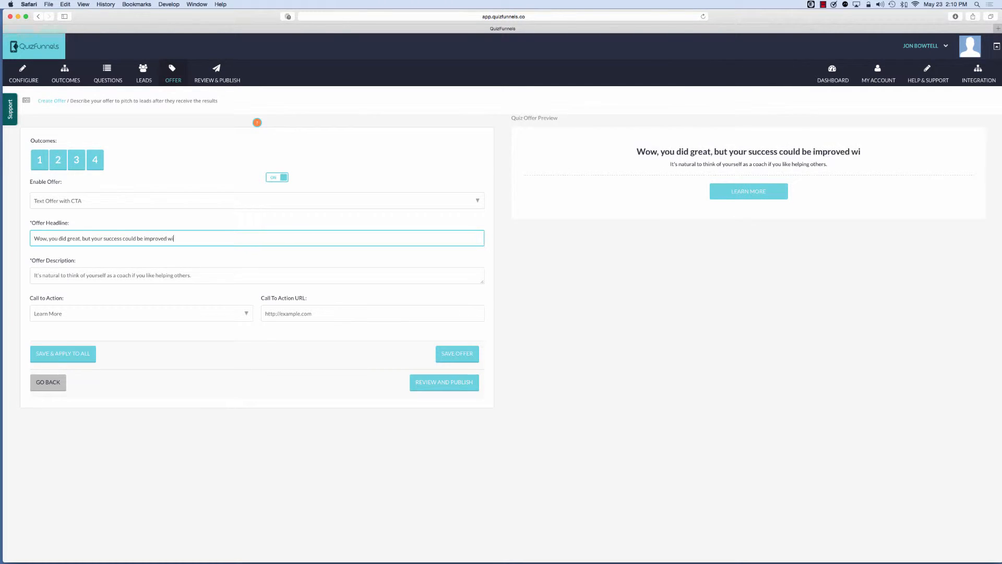
type("th Quiz Fu")
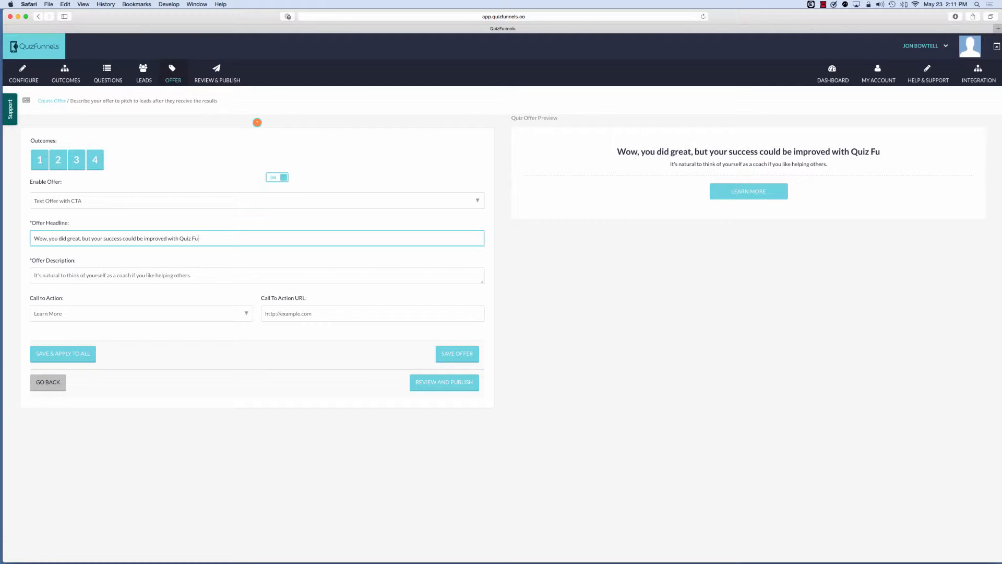
type("nnels")
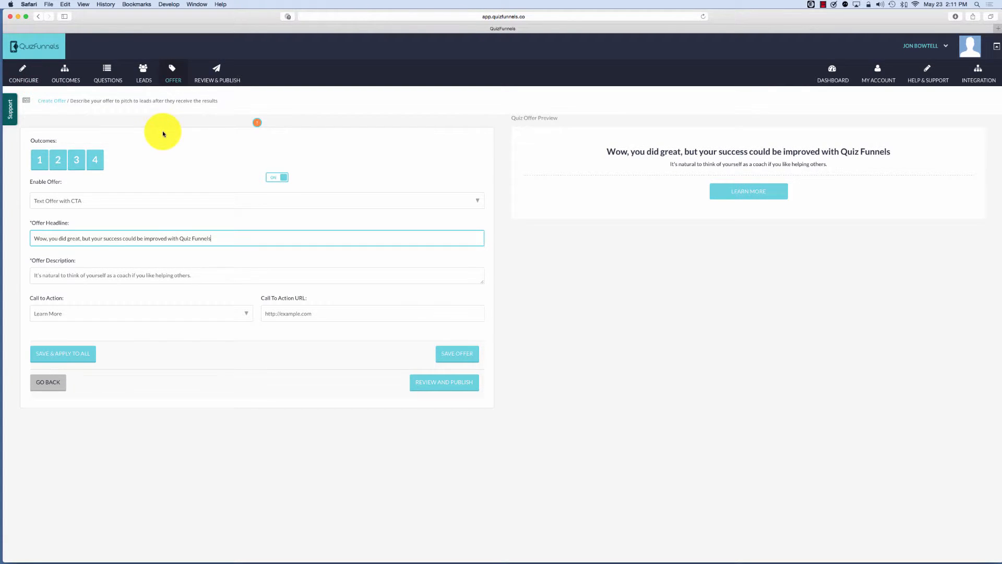
Replace the offer description with "Quiz Funnels The easiest Segmentation and quiz software around".
left_click_drag(203, 277, 41, 267)
type("Quiz")
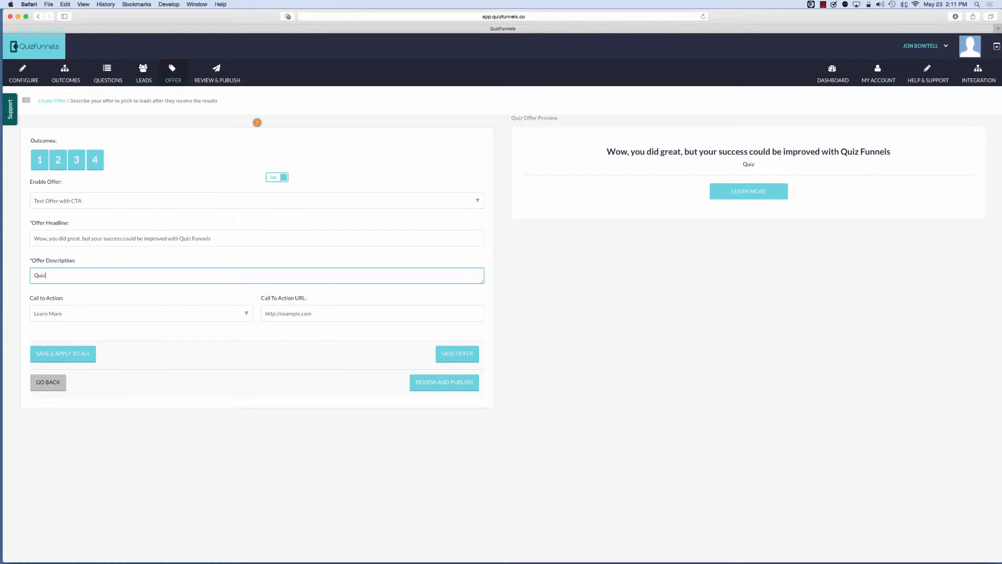
type(" Funnels The easiest Segmentation")
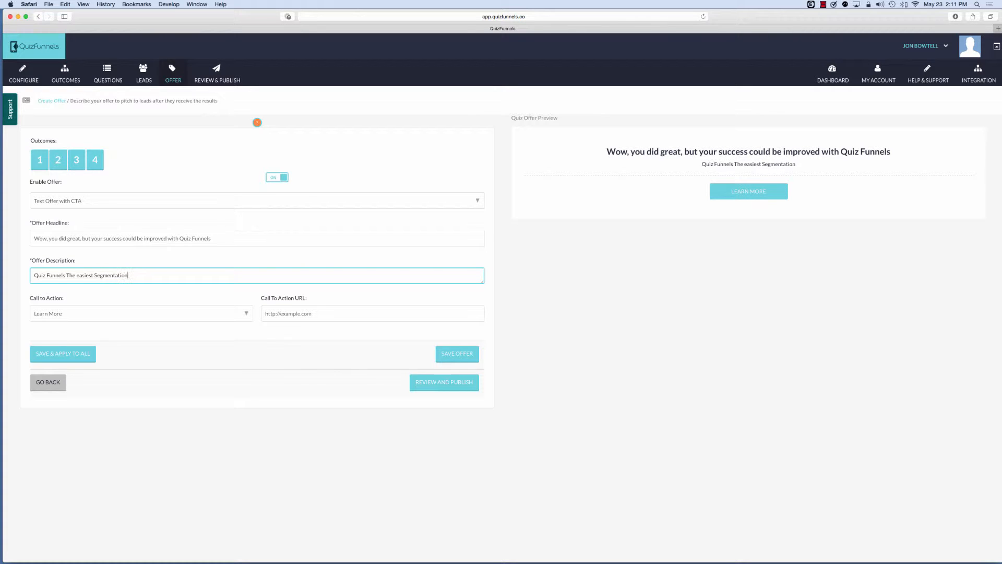
type(" and quiz ")
type("software ")
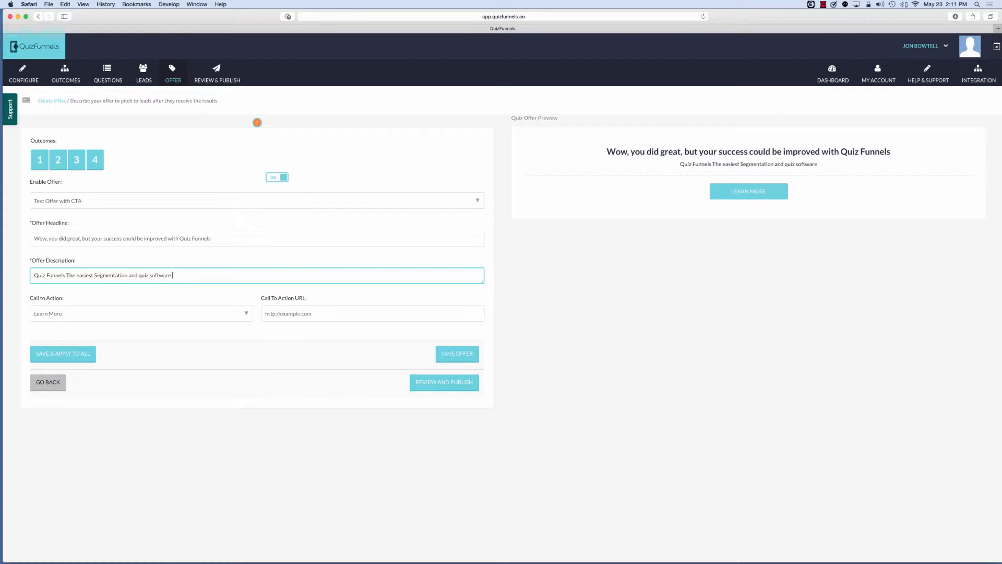
type("around")
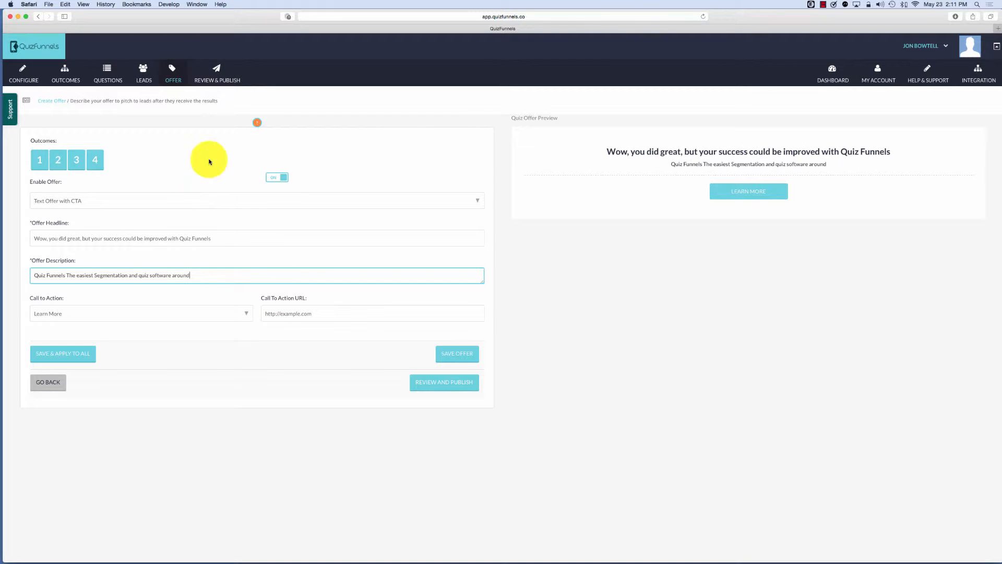
double_click(174, 20)
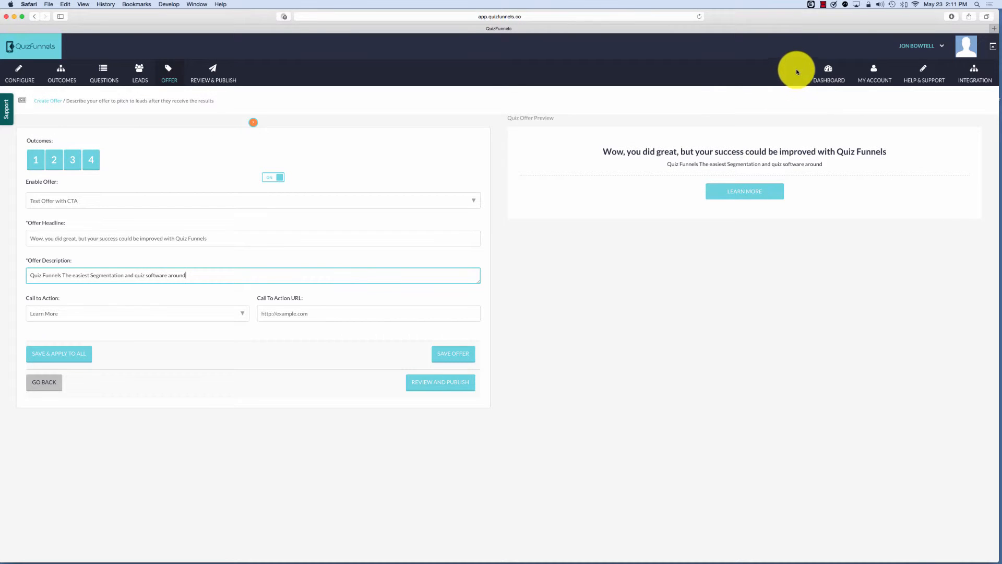
left_click(823, 4)
key("Escape")
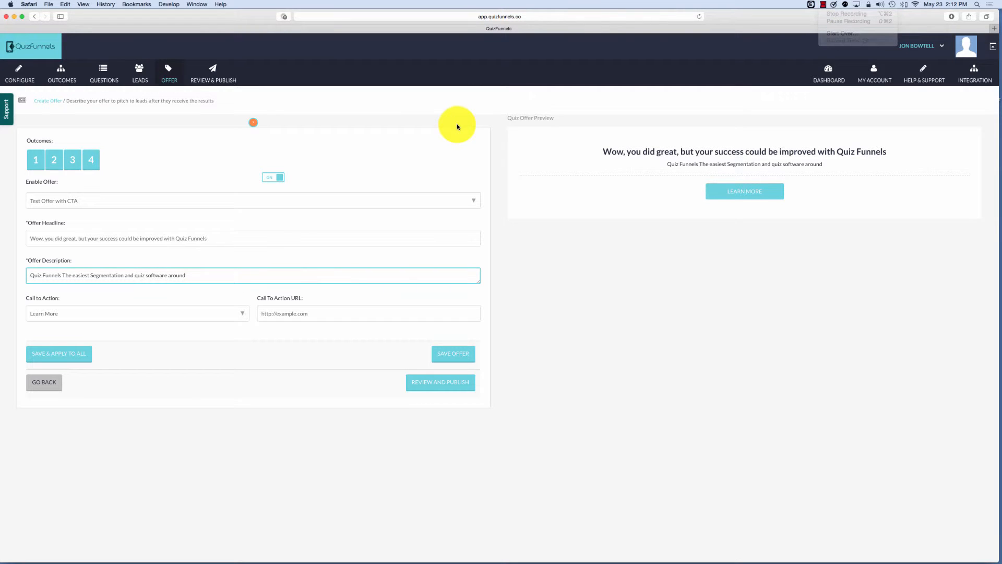
left_click(314, 315)
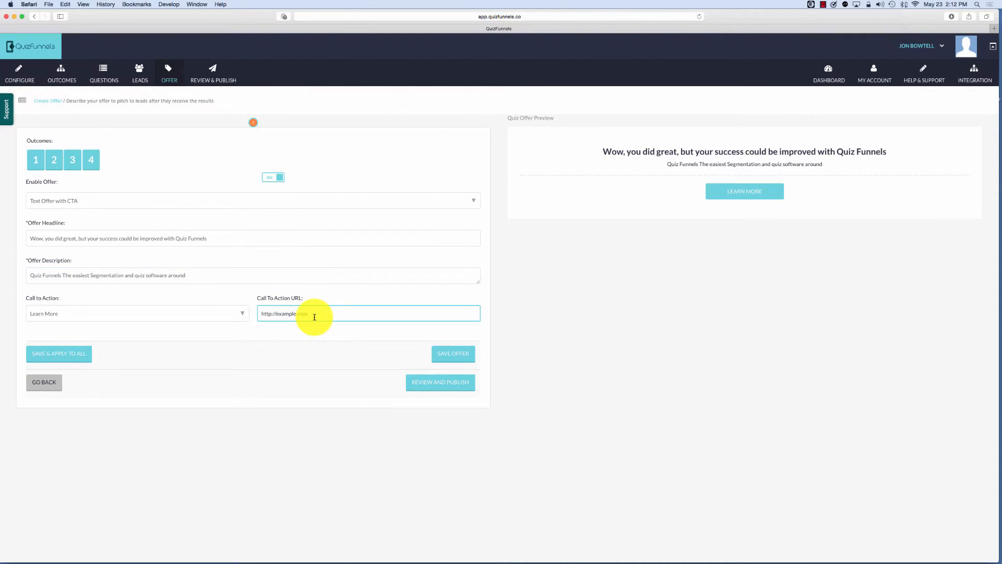
key("super+a")
type("https://visiondirect.clickfunnels.com/optinqjhyfkxa")
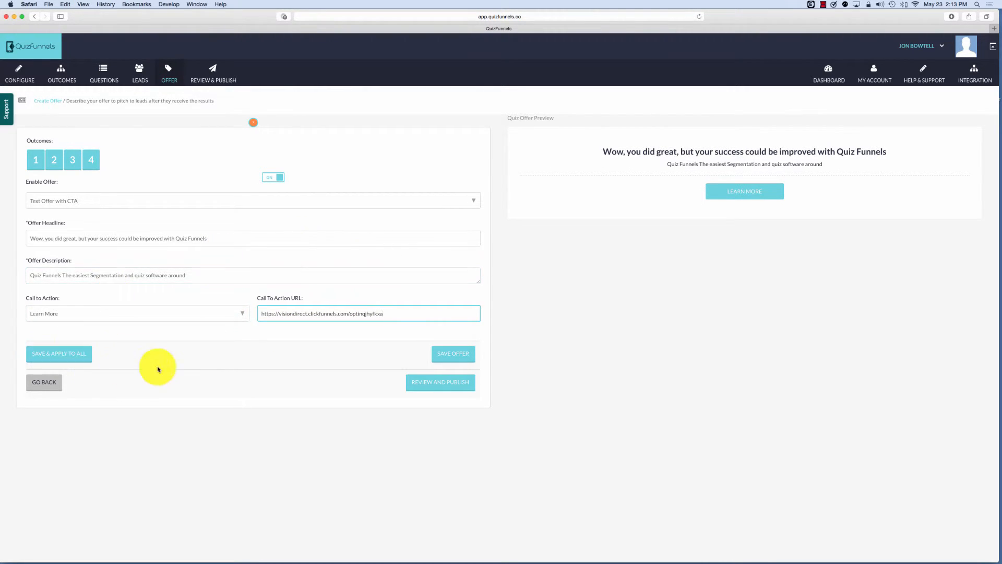
Try the Image Offer and Image Offer with Headline and CTA types for the offer, returning to Text Offer with CTA.
left_click(152, 269)
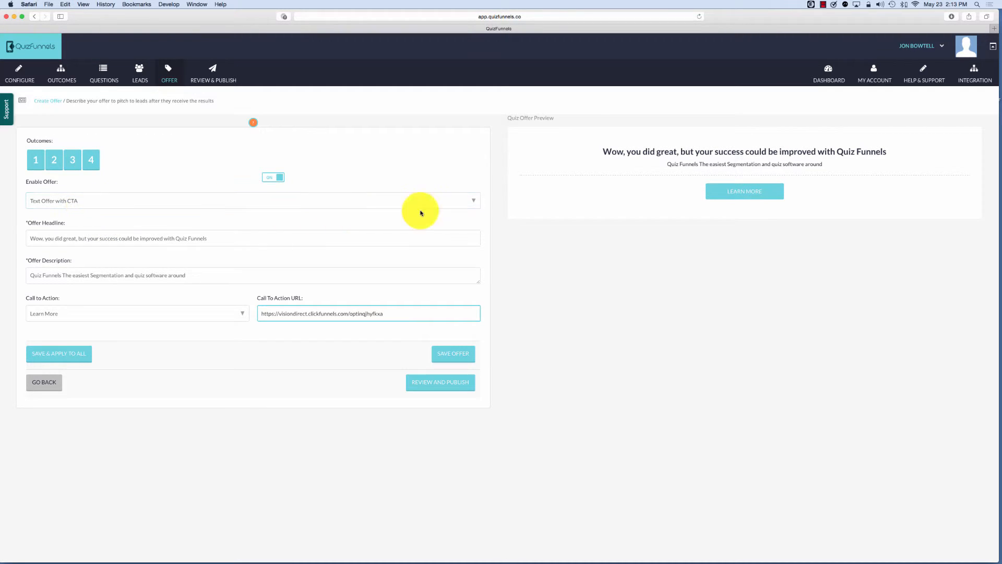
left_click(472, 201)
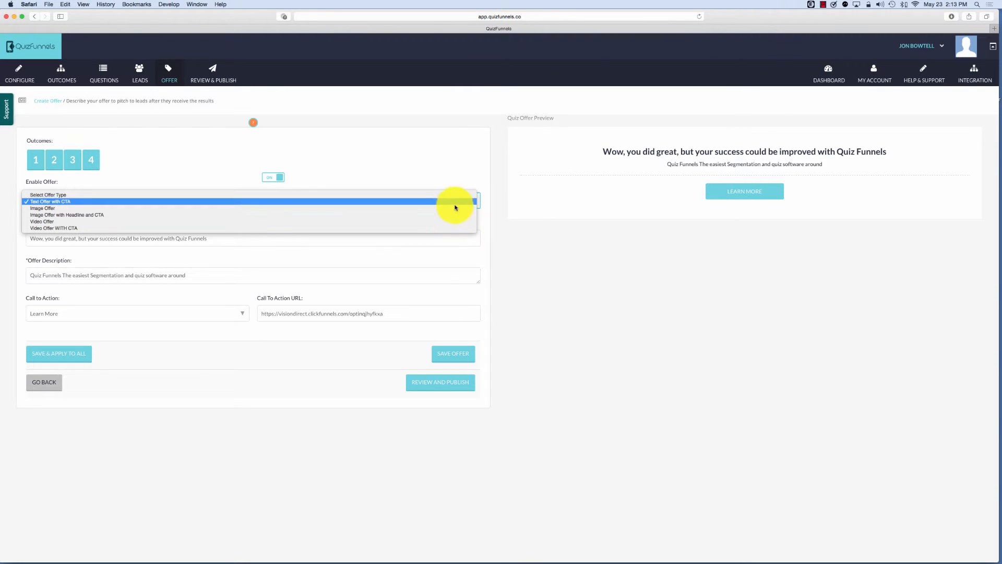
left_click(455, 208)
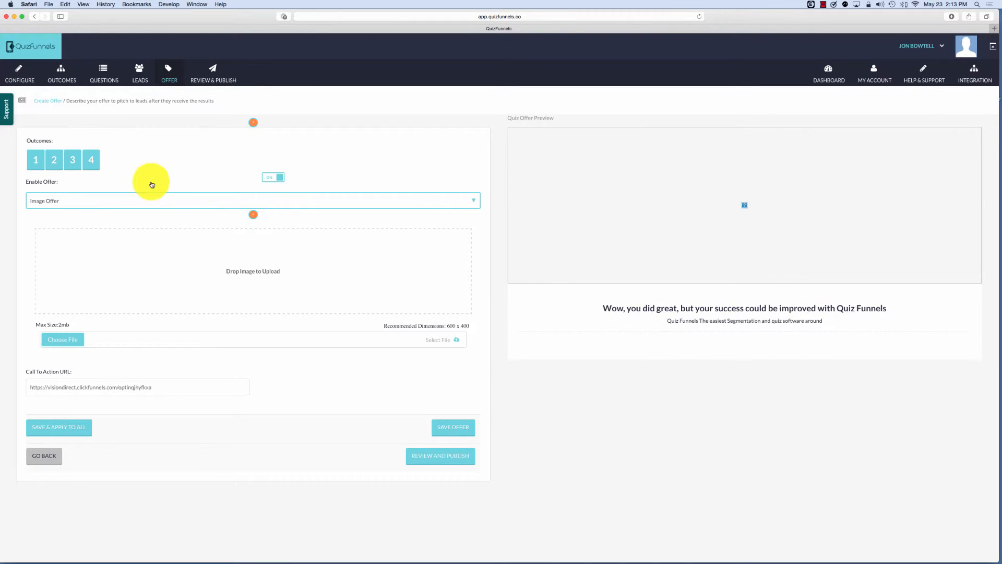
left_click(144, 202)
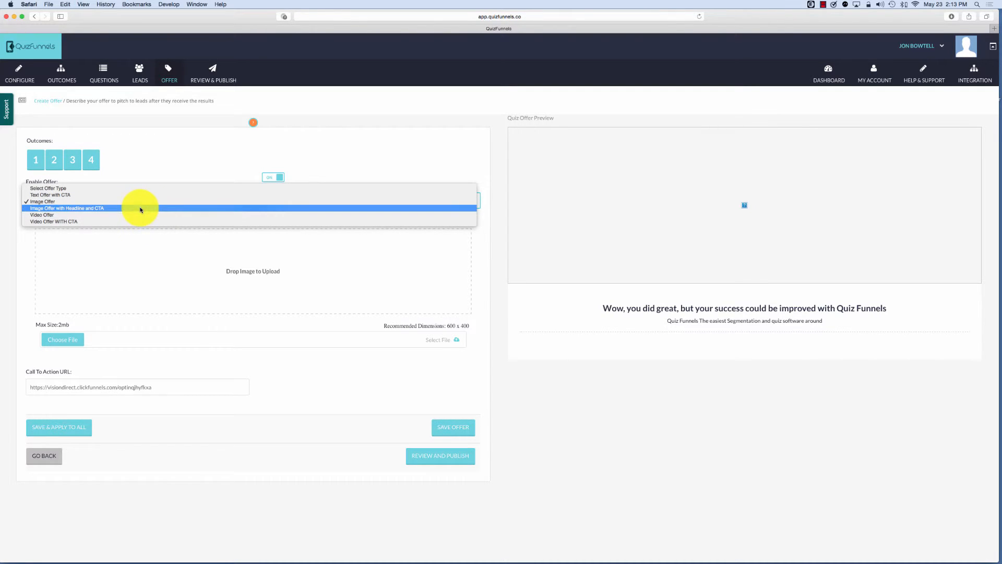
left_click(141, 195)
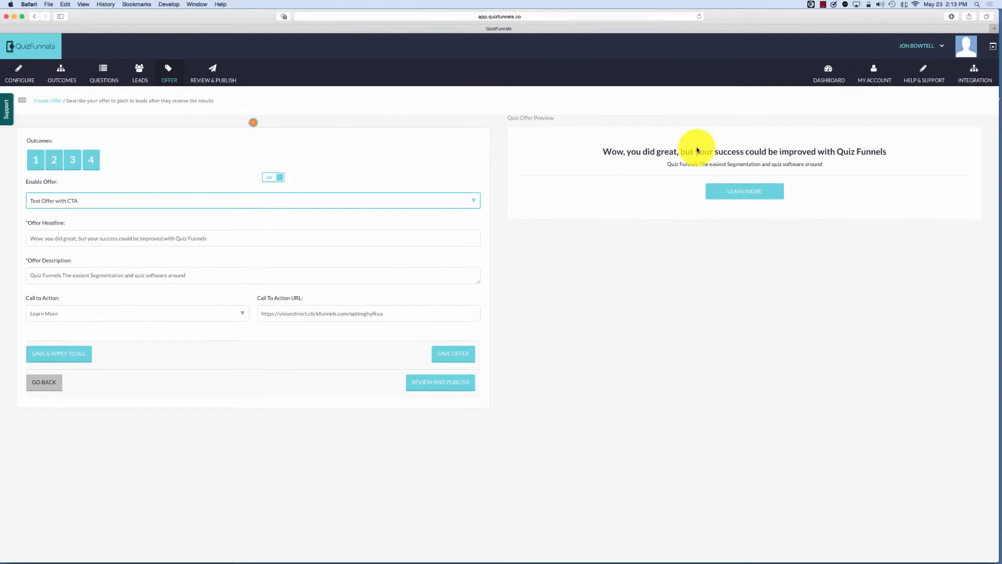
left_click(473, 200)
left_click(467, 215)
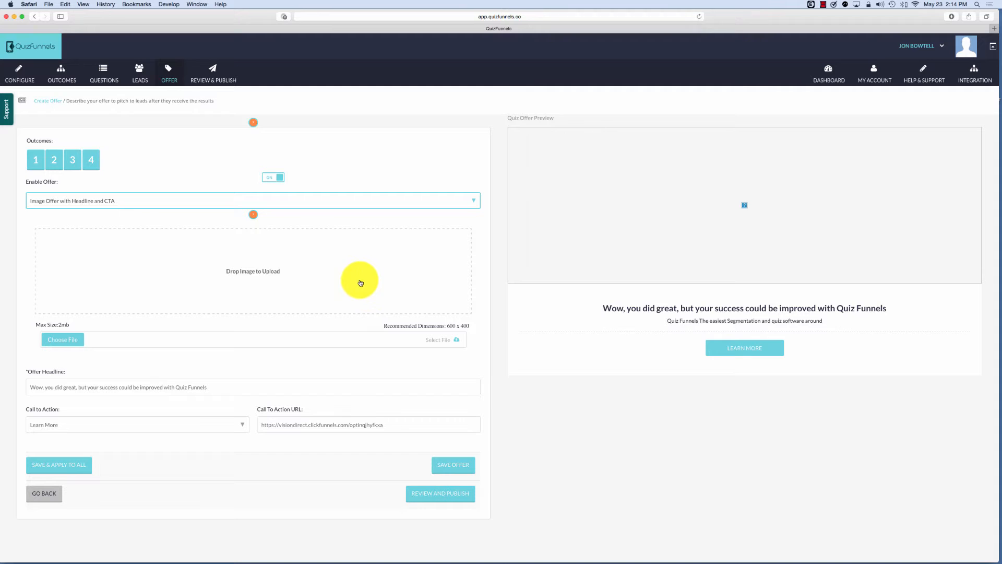
left_click(273, 201)
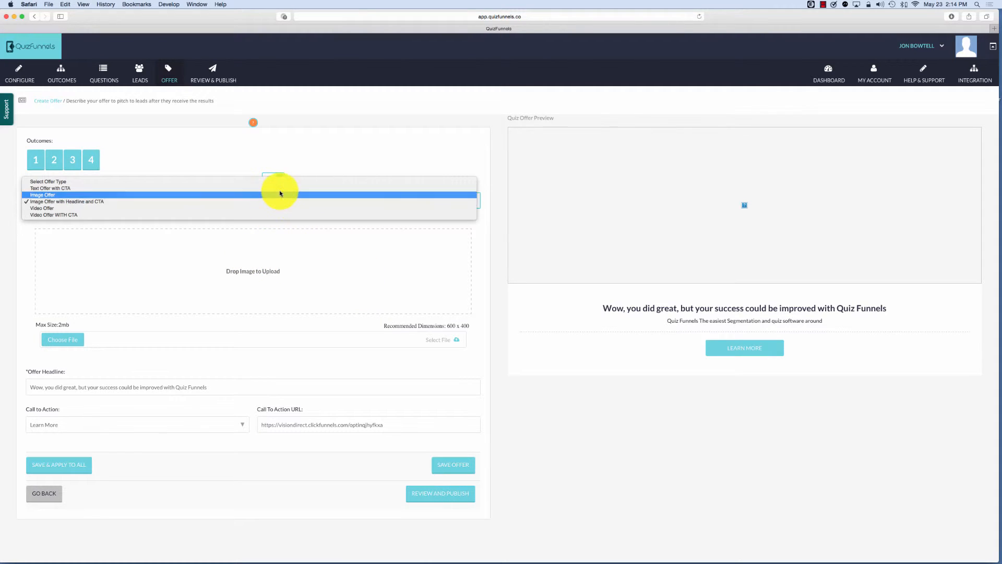
left_click(280, 187)
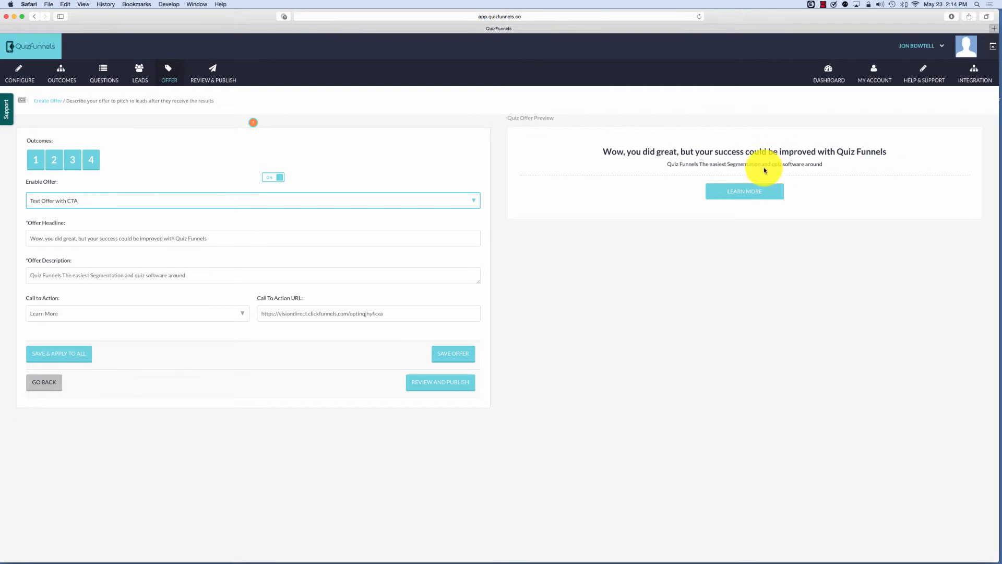
Set the offer type to Image Offer with Headline and CTA and upload 600x160.jpg from the Desktop's Quiz Funnels folder.
left_click(97, 206)
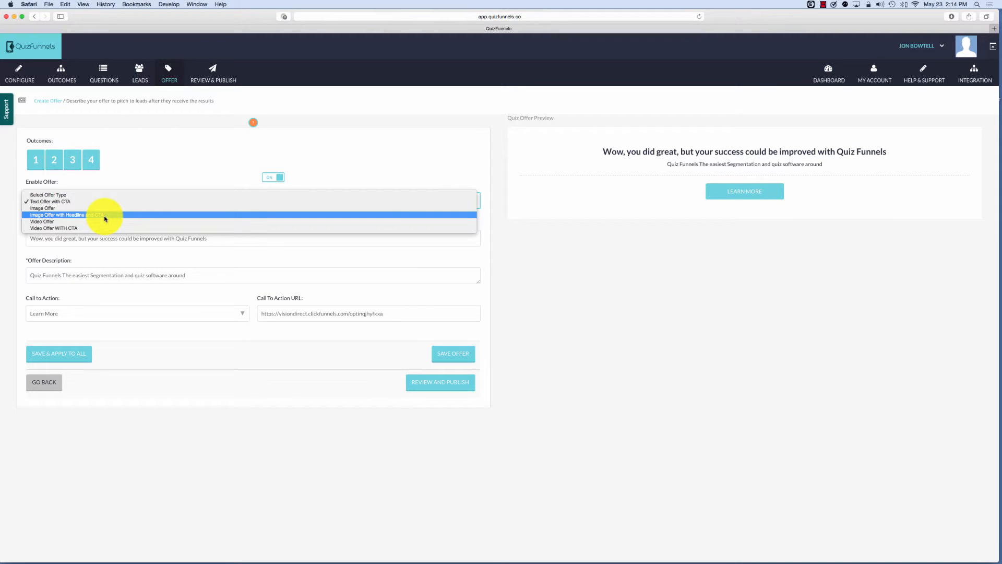
left_click(105, 217)
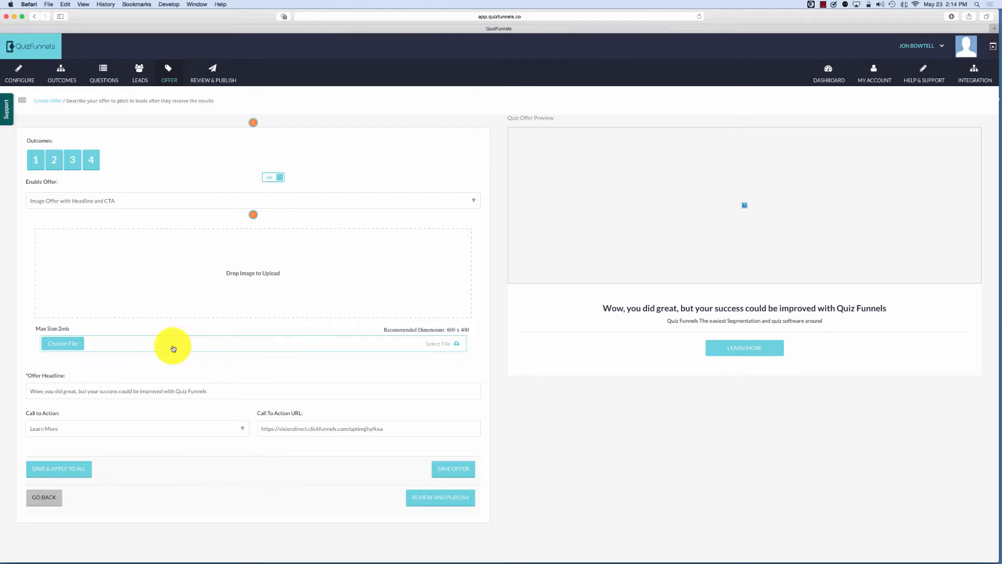
left_click(78, 342)
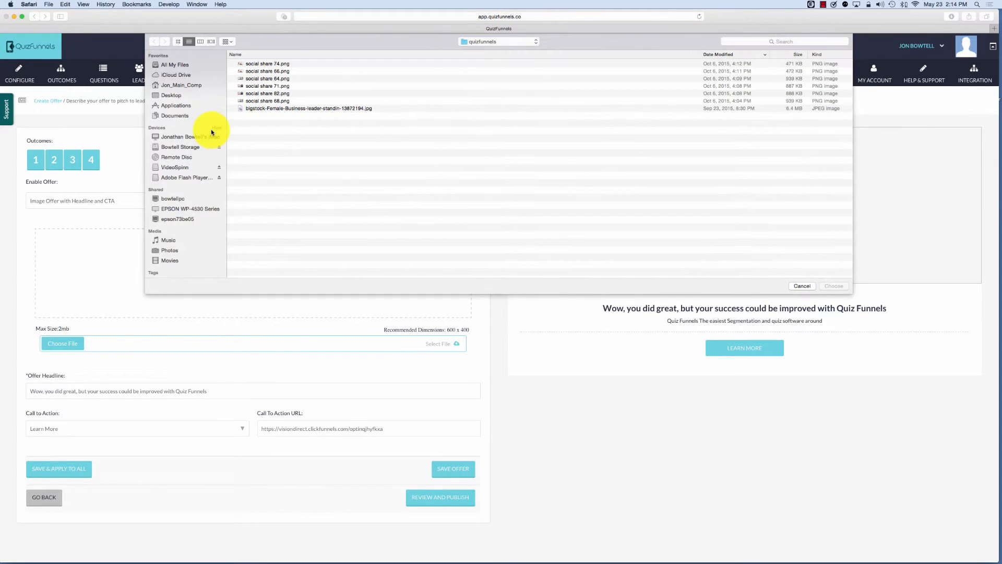
left_click(174, 96)
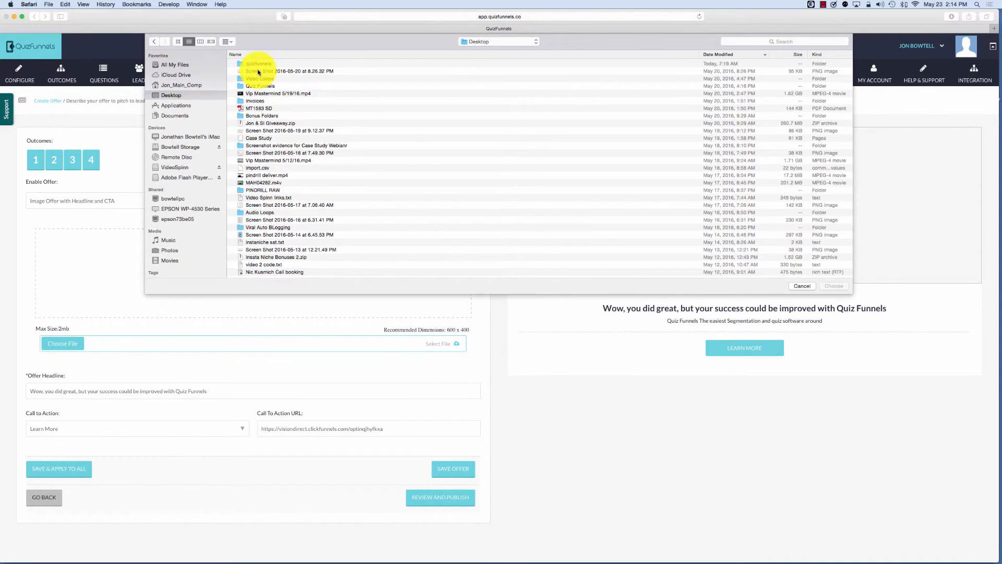
double_click(255, 86)
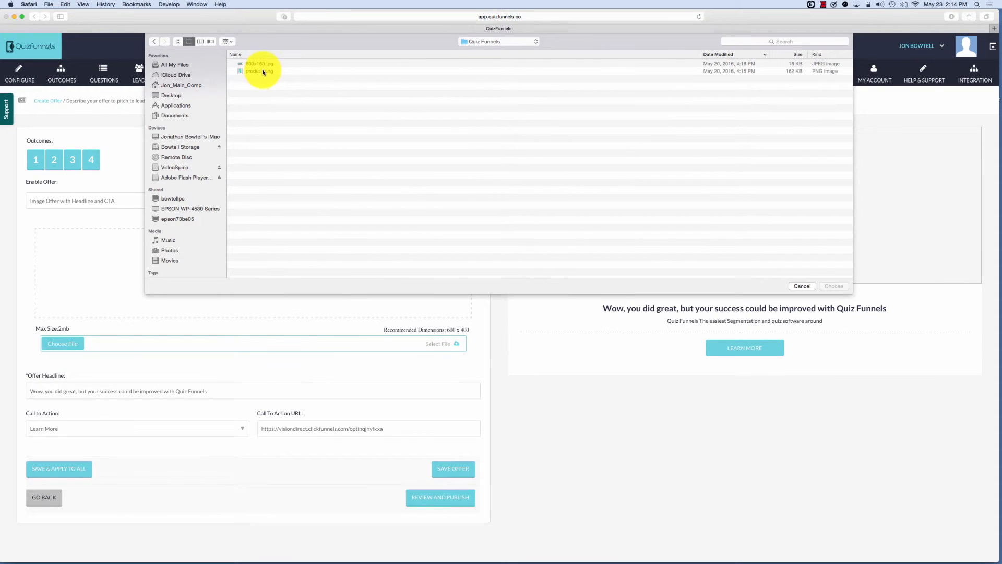
left_click(262, 66)
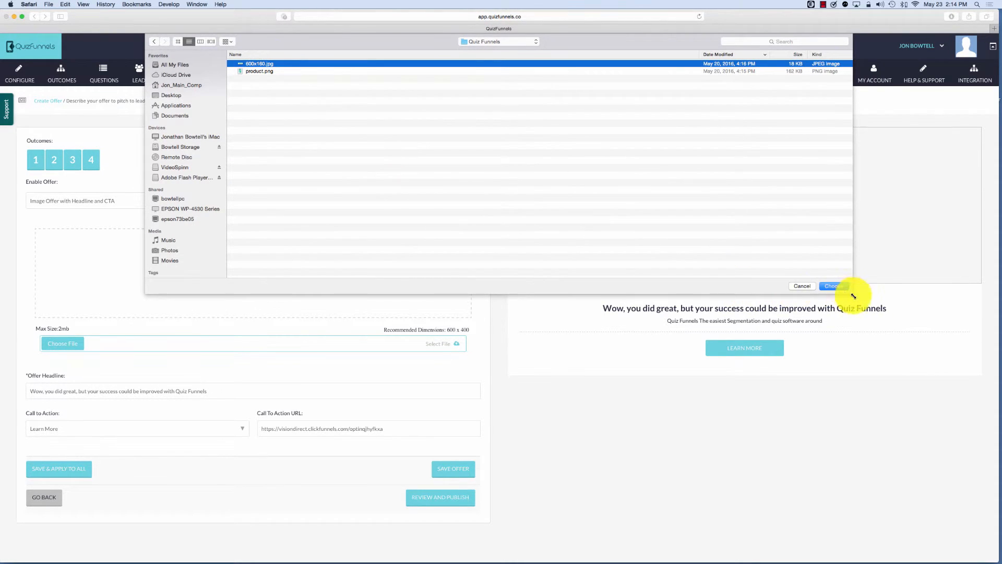
left_click(833, 286)
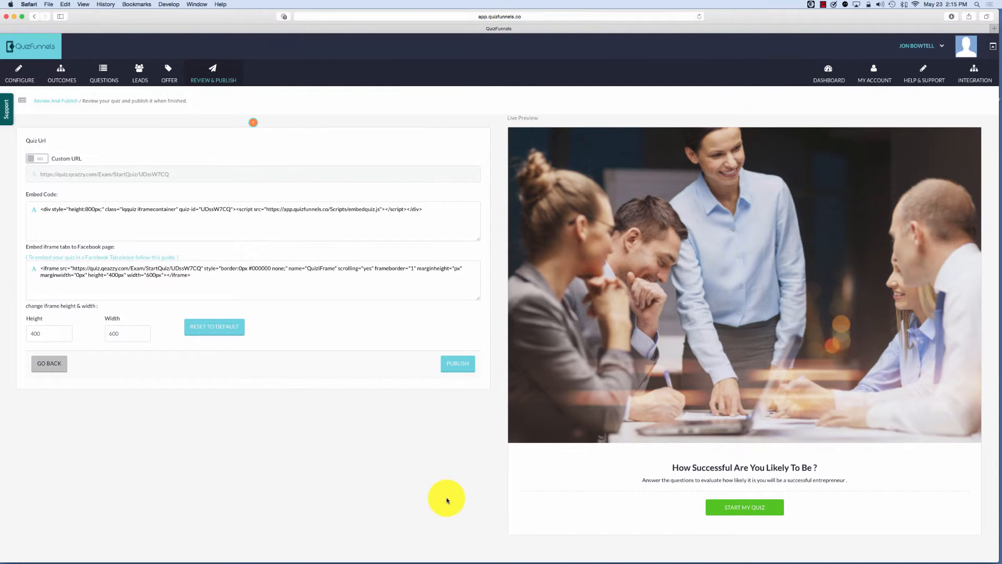
Try the custom URL option for the quiz link and switch it back off.
left_click(41, 164)
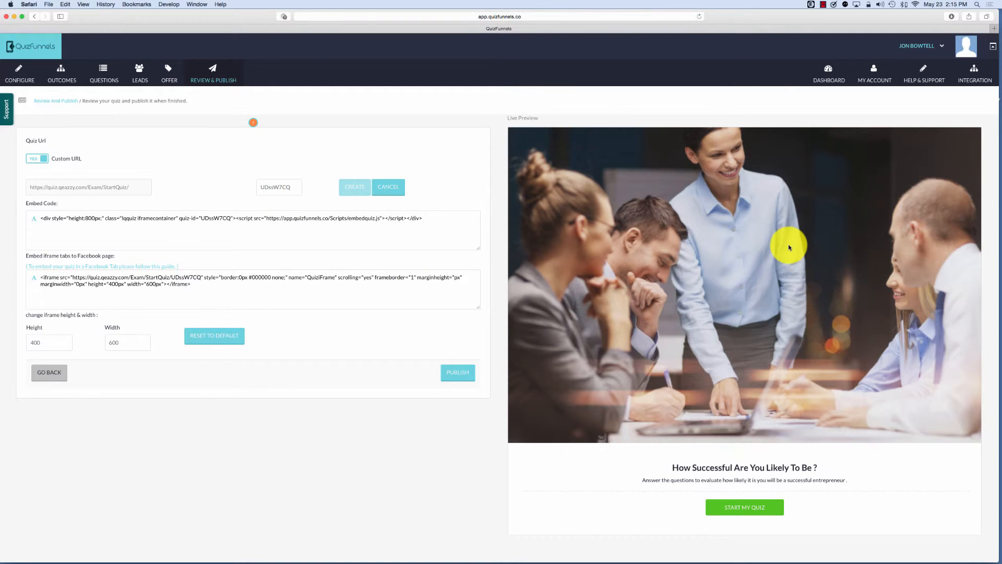
left_click(37, 158)
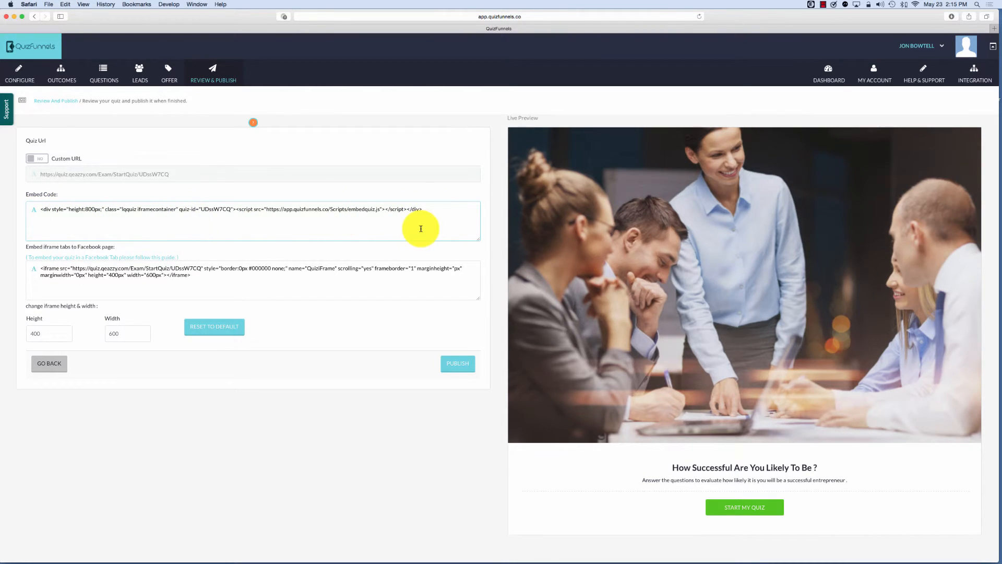
left_click(363, 274)
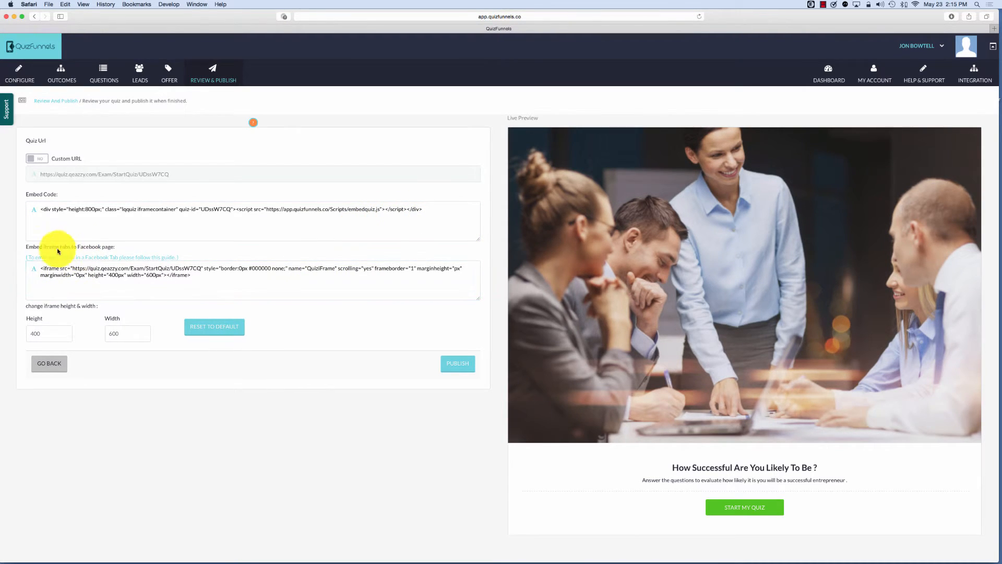
left_click(128, 269)
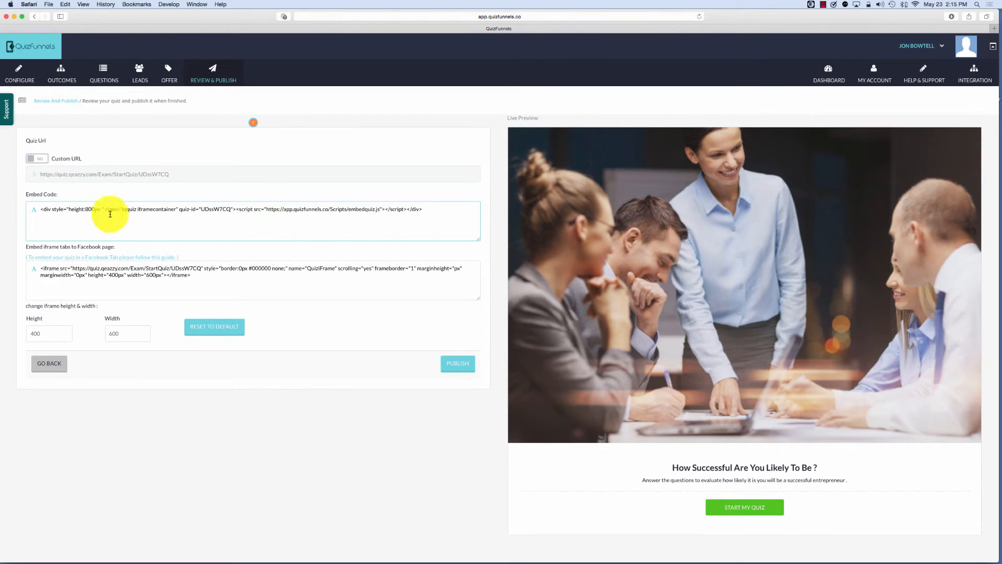
Copy the quiz's full embed code and switch to the landing page editor in ClickFunnels.
left_click_drag(431, 208, 32, 208)
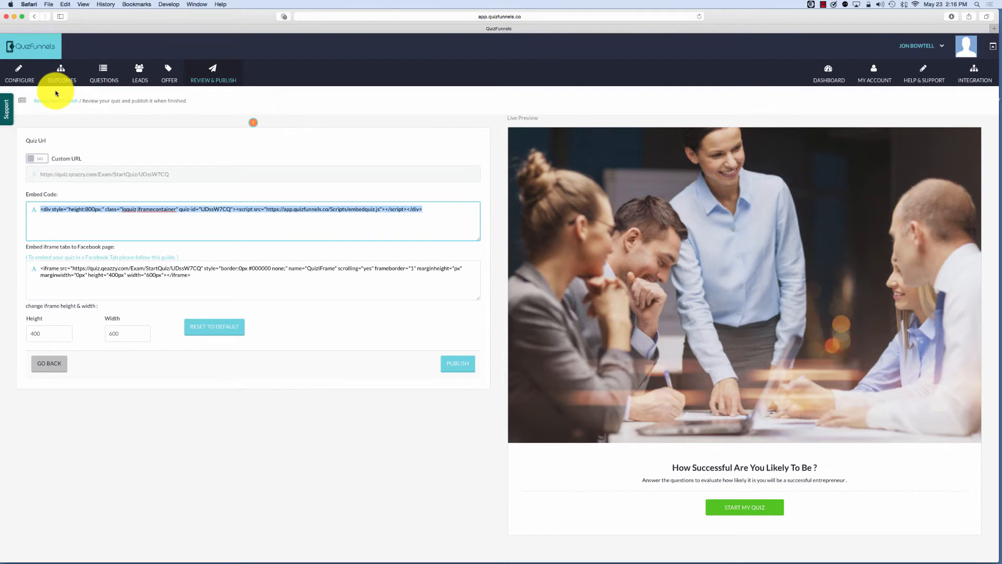
left_click(49, 4)
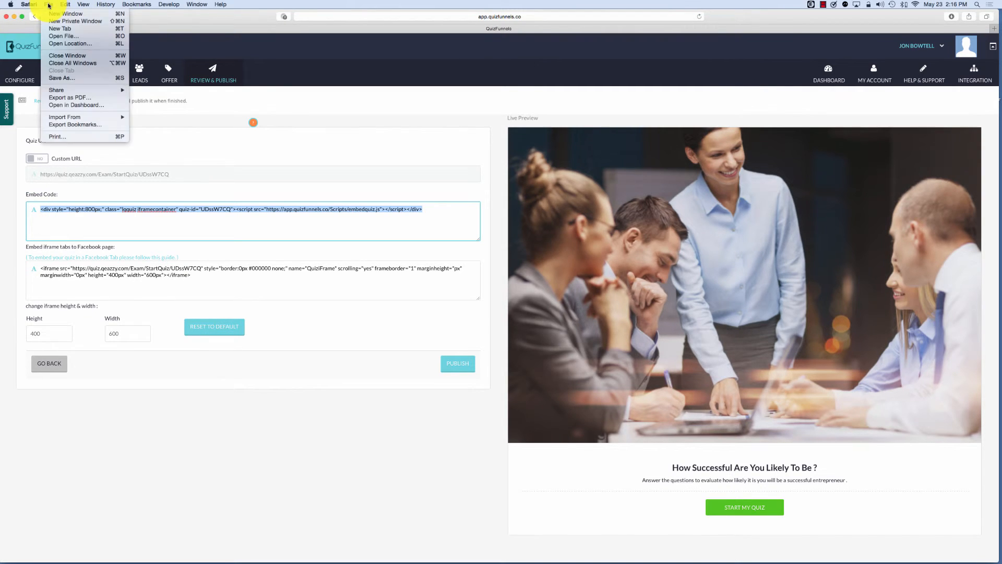
left_click(52, 13)
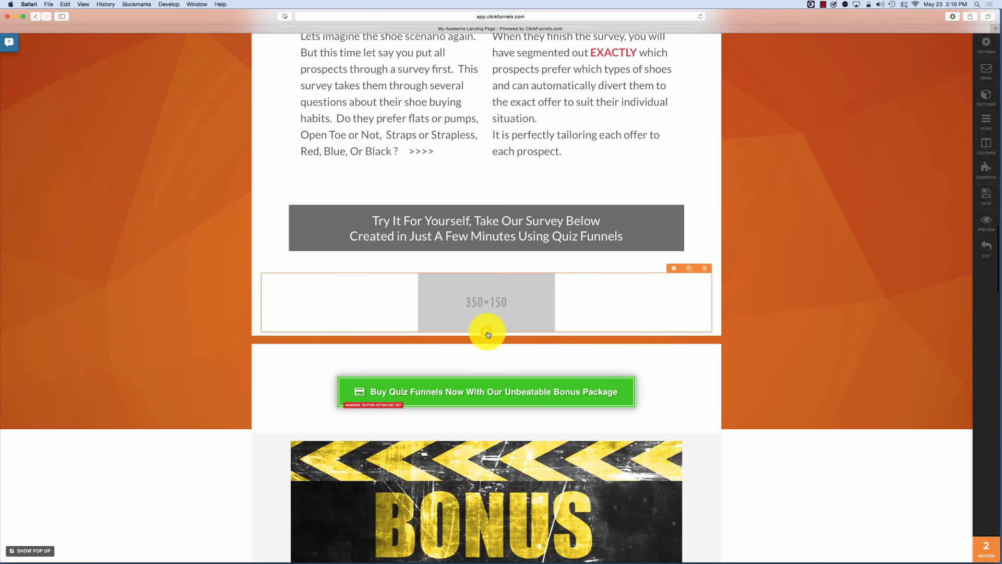
Add a Custom JS / HTML element below the placeholder image in the survey section and paste the quiz embed code into it.
left_click(487, 334)
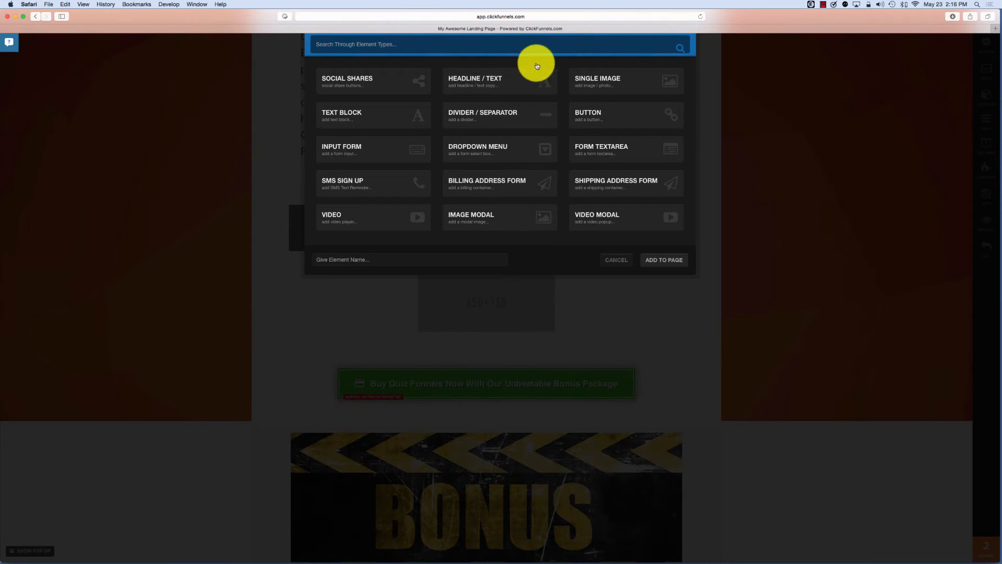
scroll(522, 144, "down", 5)
scroll(522, 147, "down", 2)
left_click(629, 176)
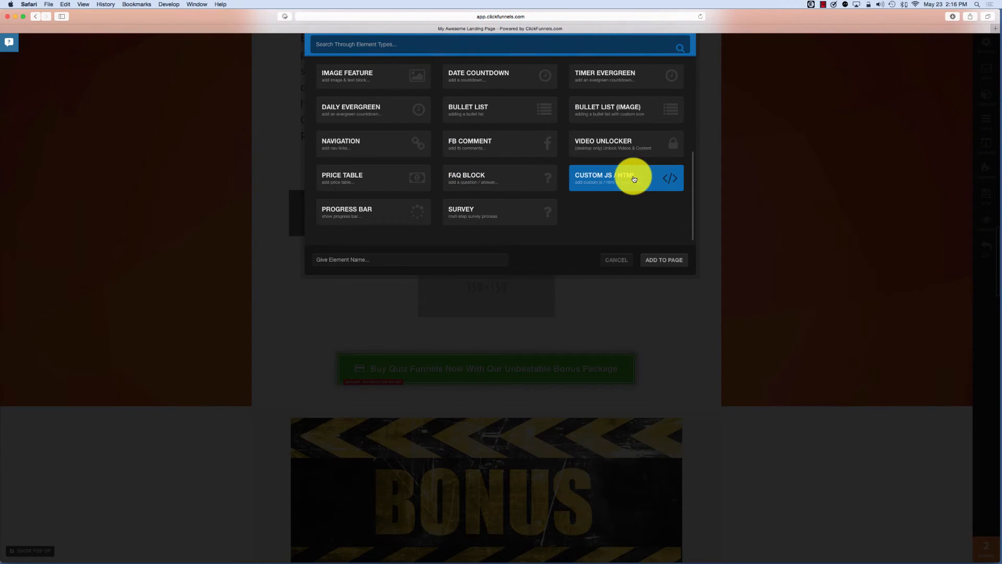
left_click(662, 260)
left_click(537, 332)
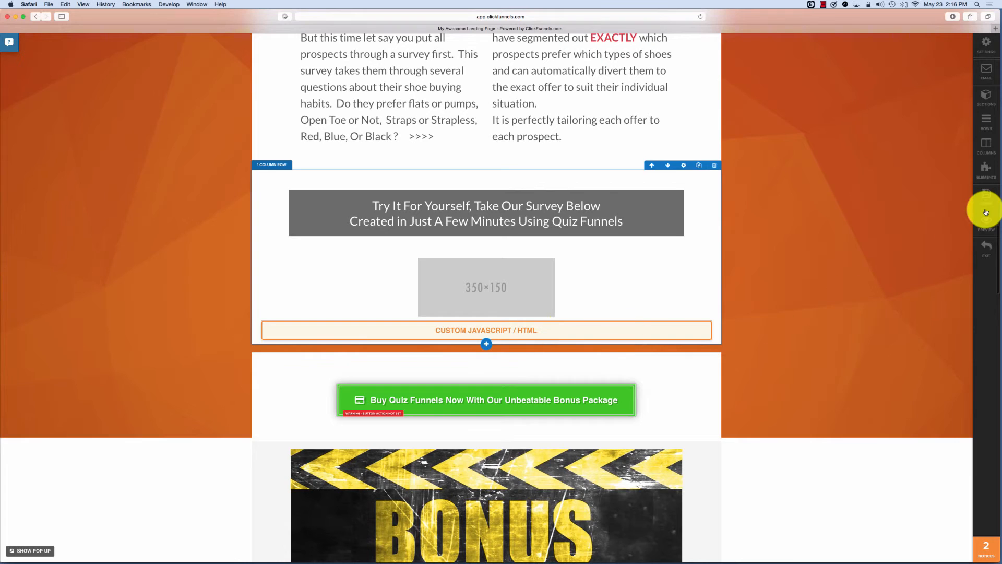
type("<div style=\"height:800px;\" class=\"lqquiz iframecontainer\" quiz-id=\"UDssW7CQ\"> <script src=\"https://app.quizfunnels.co/Scripts/embedquiz.js\"></script></div>")
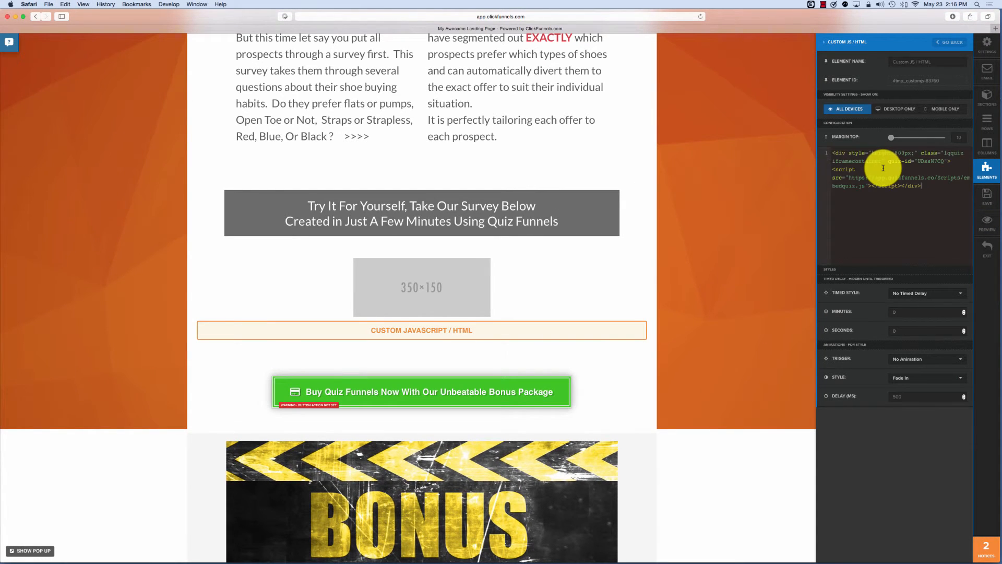
Delete the 350×150 placeholder image above the custom HTML element and save the page.
left_click(485, 284)
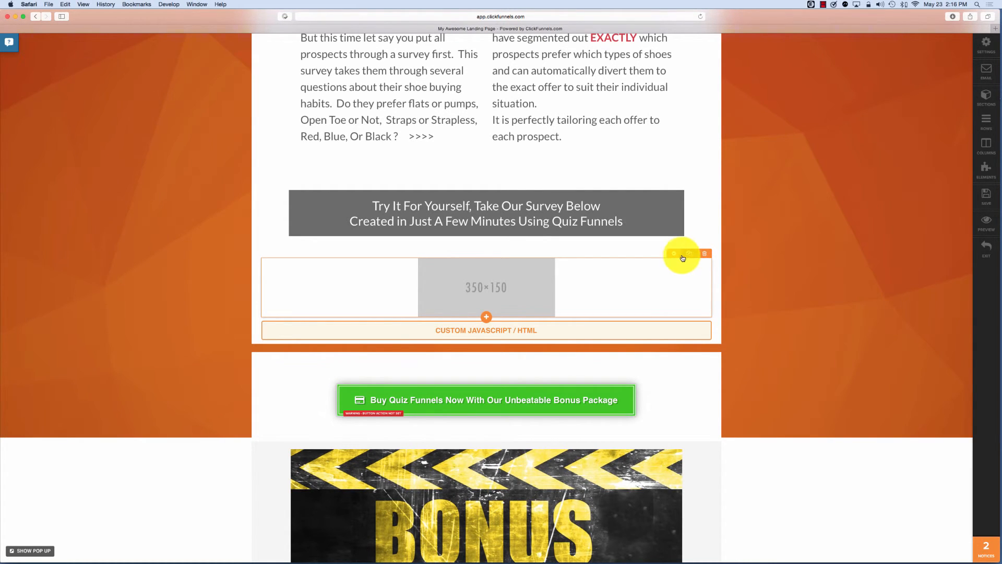
left_click(704, 253)
left_click(572, 297)
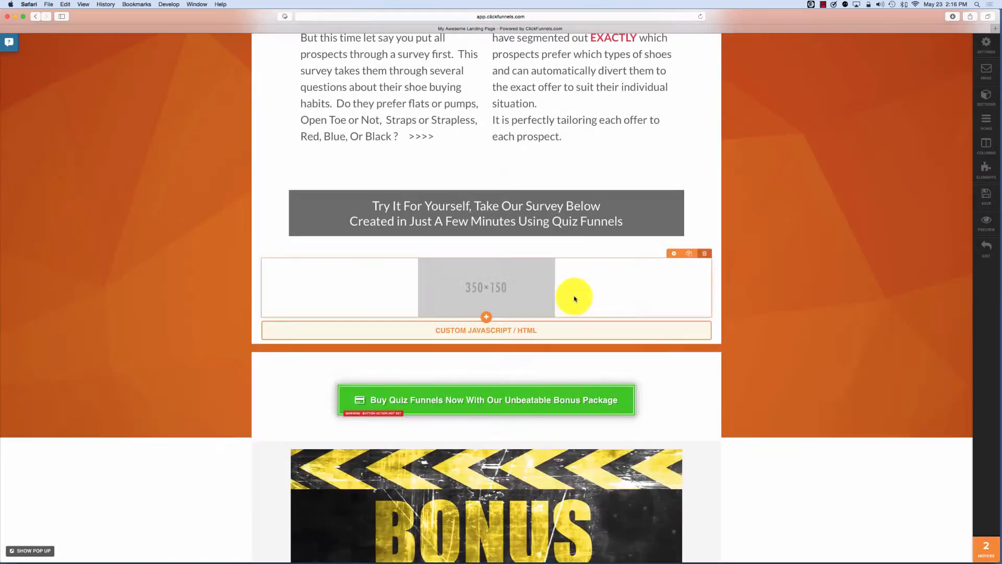
left_click(977, 197)
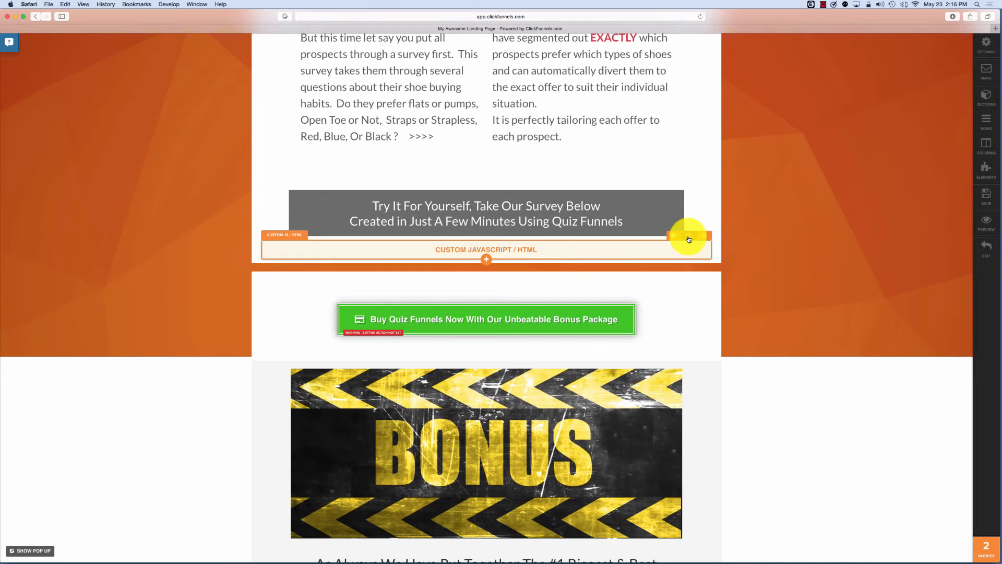
Increase the Custom JS / HTML element's top margin to 60 and save the page.
left_click(673, 244)
left_click_drag(890, 137, 906, 137)
left_click(976, 196)
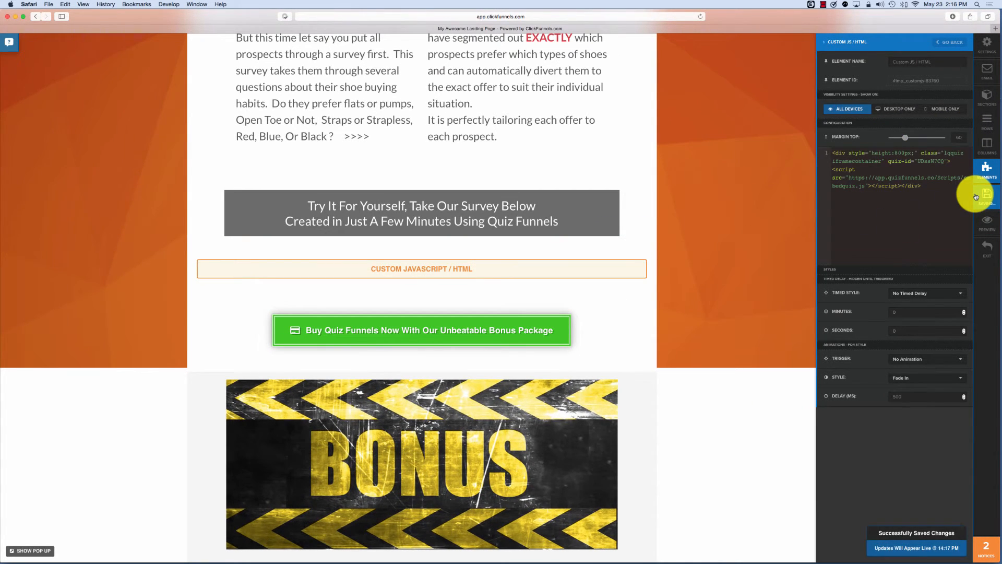
Preview the landing page and start the embedded quiz in its survey section.
left_click(985, 226)
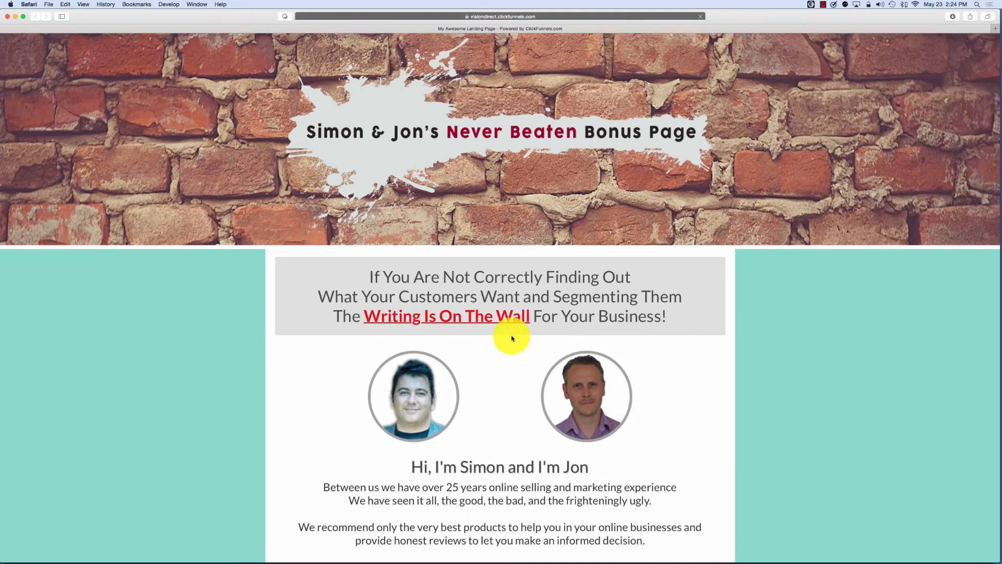
scroll(795, 323, "down", 6)
scroll(799, 320, "down", 12)
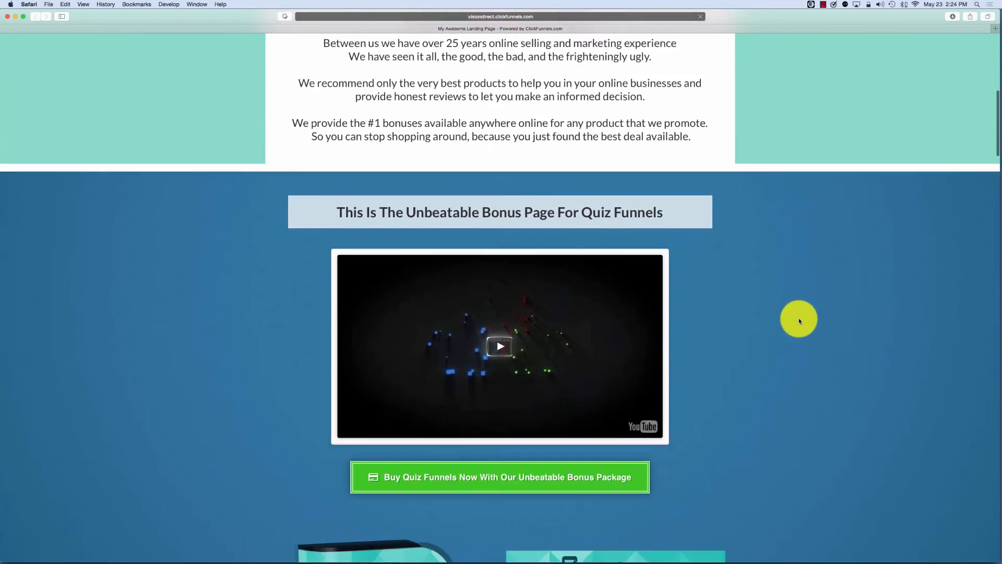
scroll(799, 320, "down", 9)
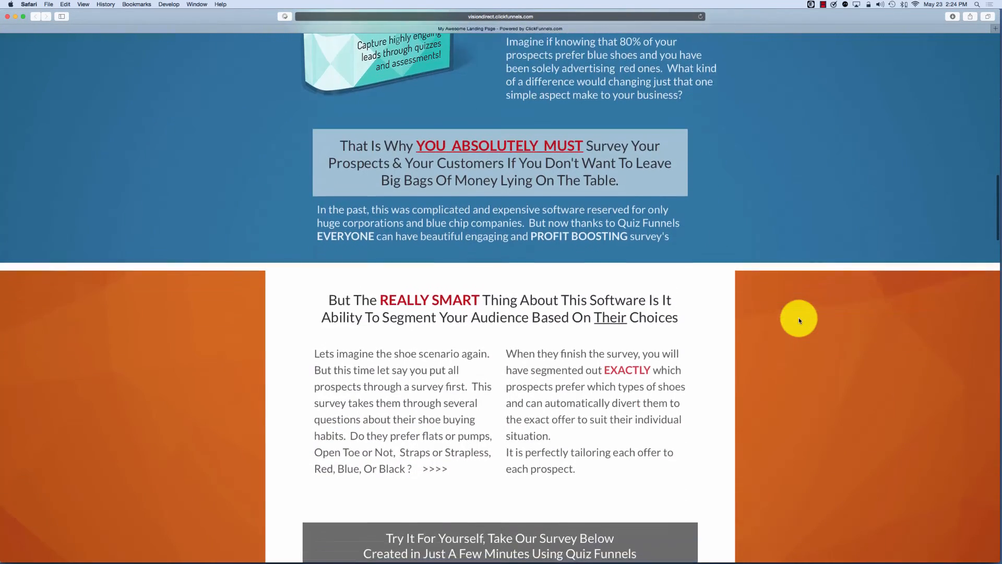
scroll(799, 318, "down", 2)
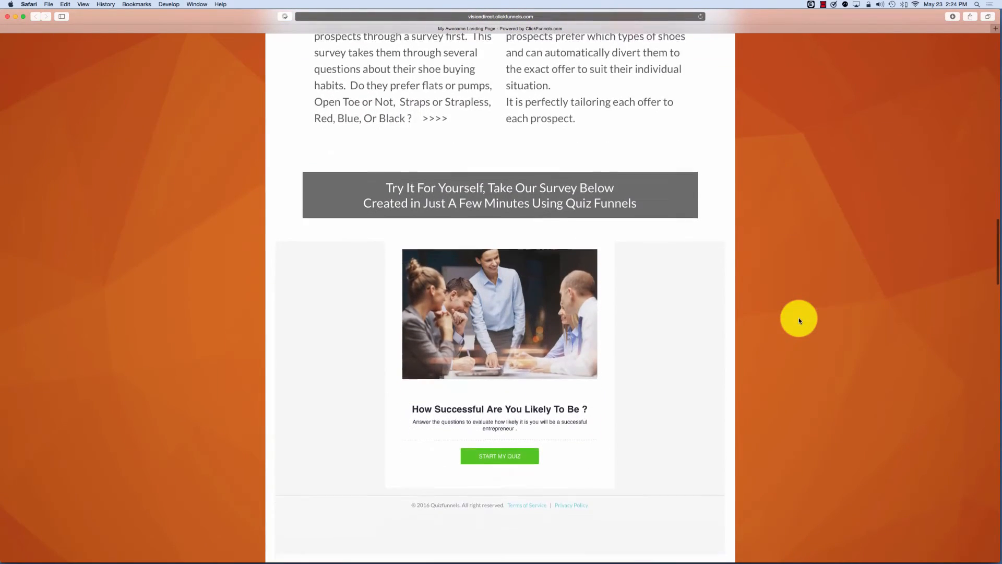
left_click(513, 400)
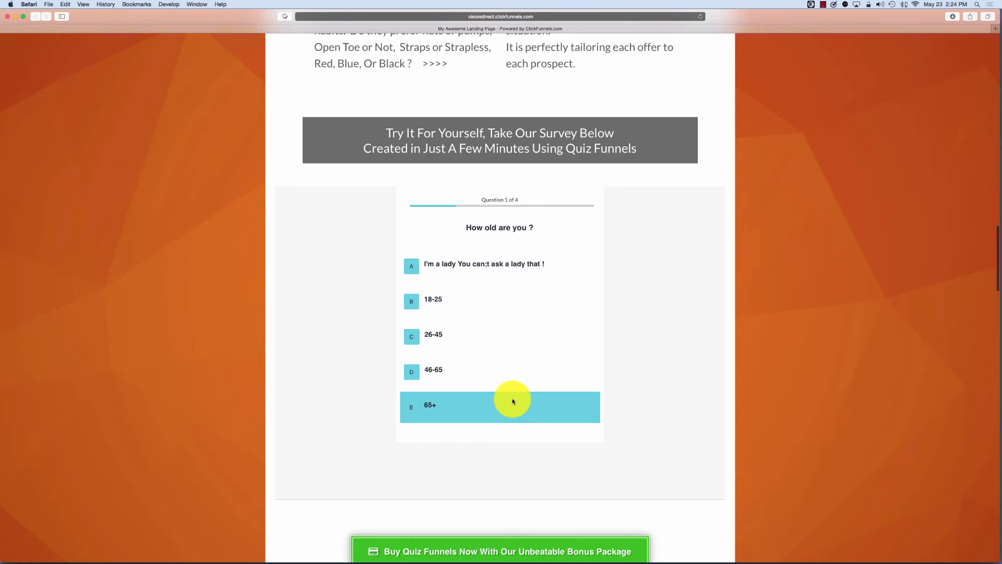
Complete the embedded quiz with 26-45, the first answer to question 2, "1 or 2 If I find the time" and "Invest in my existing business", skipping the email form.
left_click(459, 335)
left_click(479, 270)
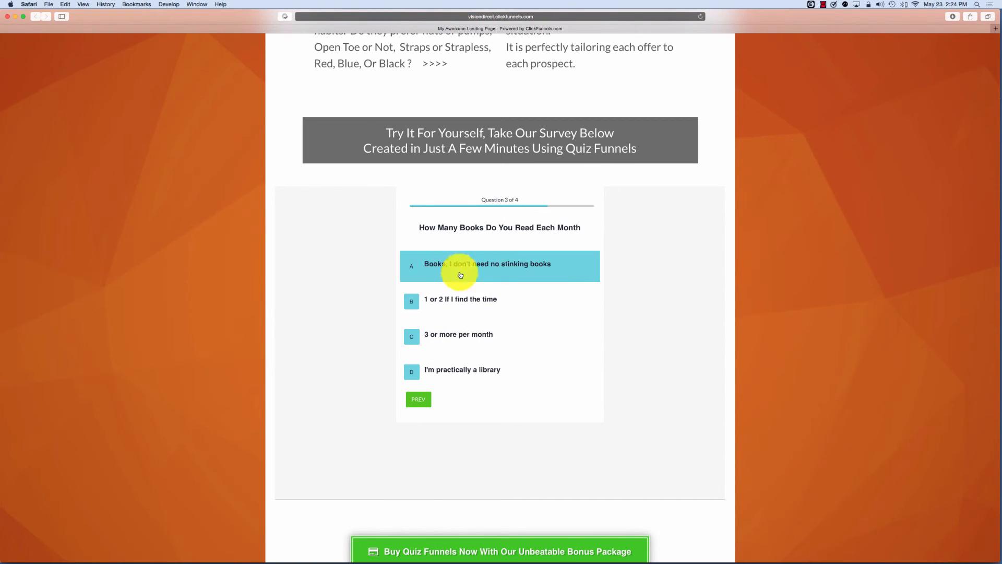
left_click(448, 297)
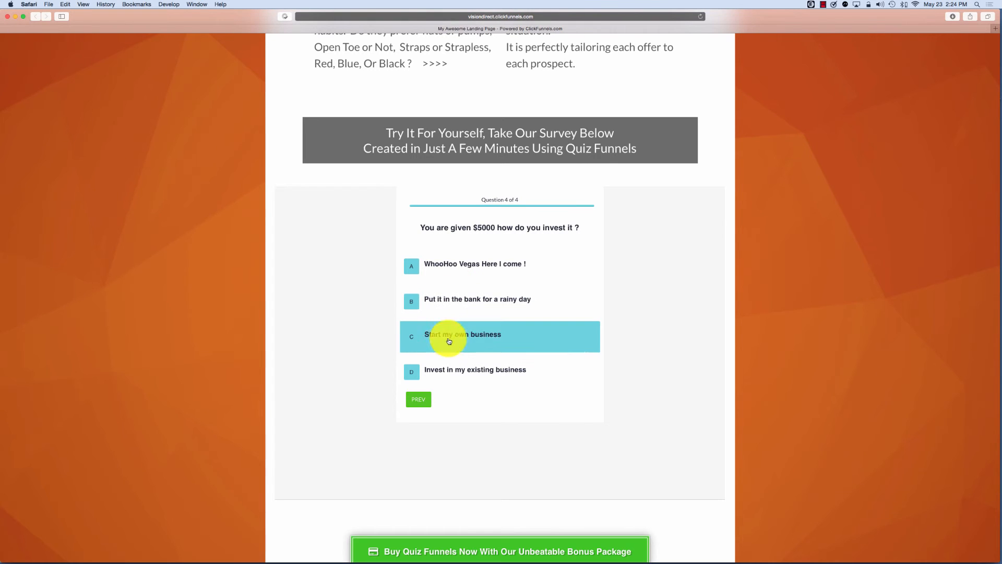
left_click(447, 369)
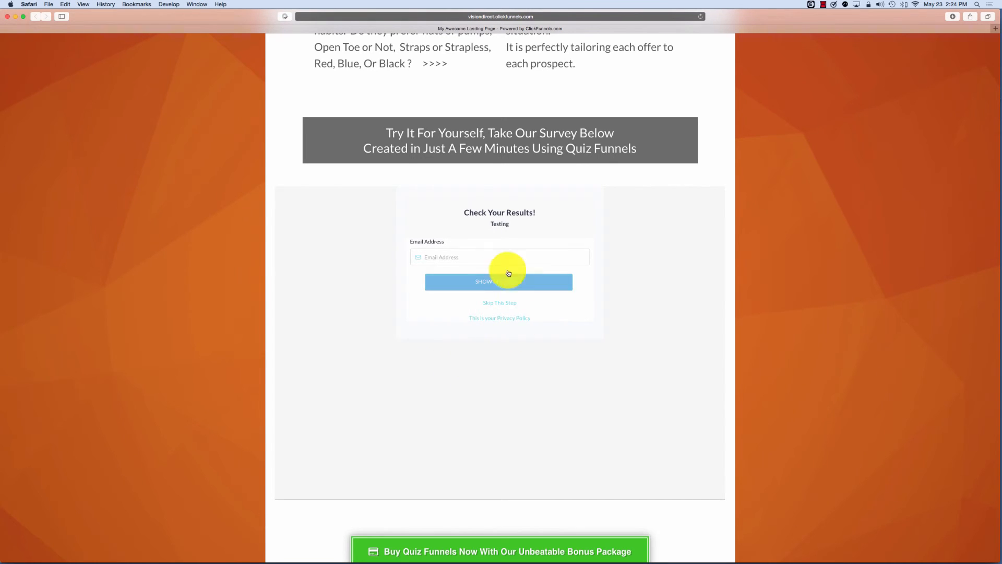
left_click(500, 303)
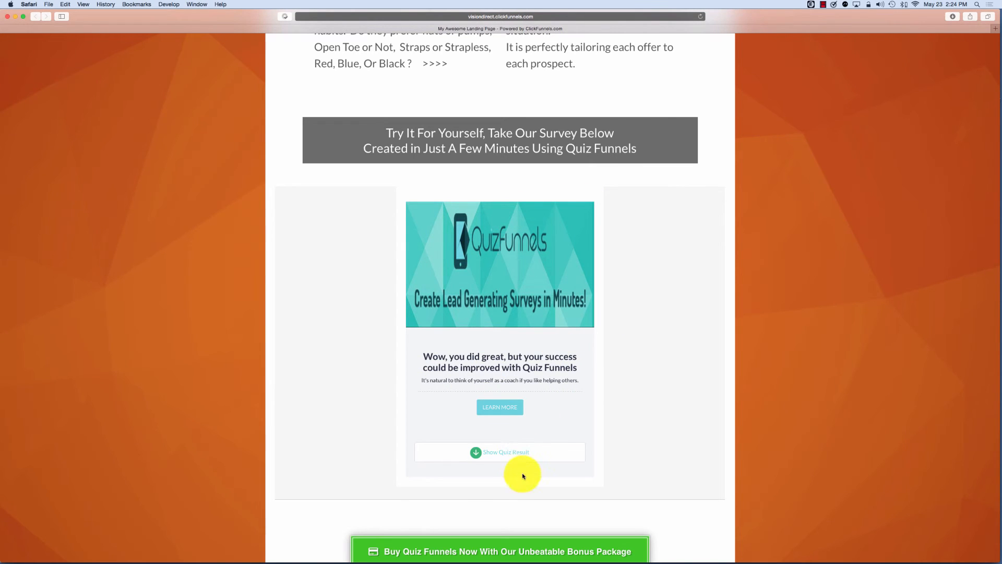
Show the quiz result below the offer, test its Facebook sharing option, and close the Facebook login window.
left_click(508, 451)
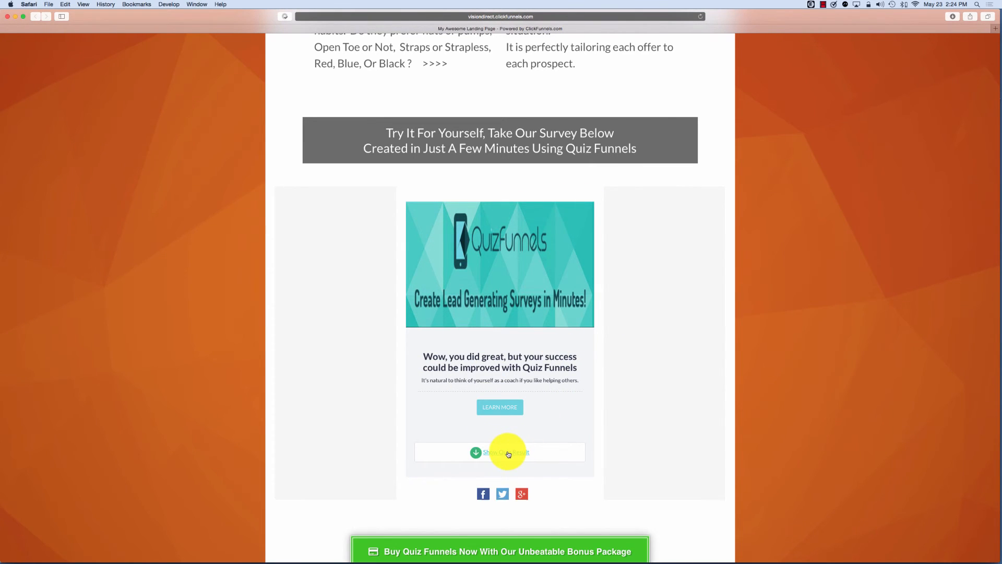
scroll(662, 443, "down", 3)
scroll(662, 442, "down", 3)
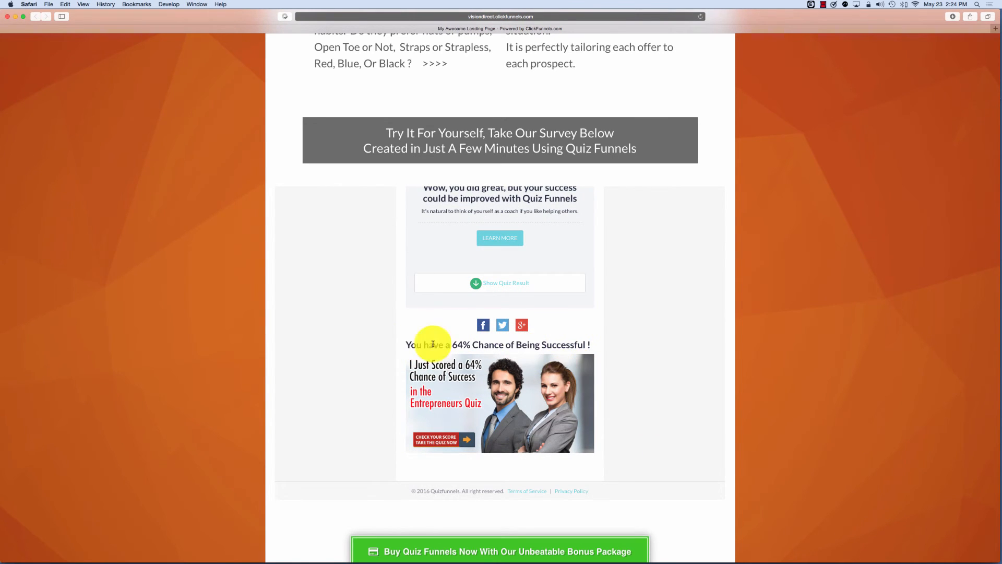
left_click(483, 326)
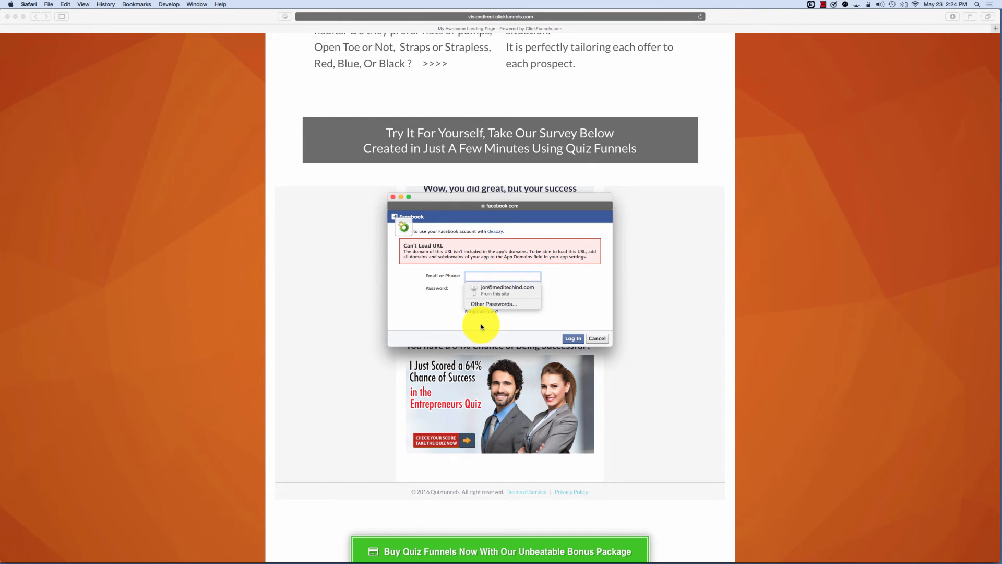
left_click(393, 197)
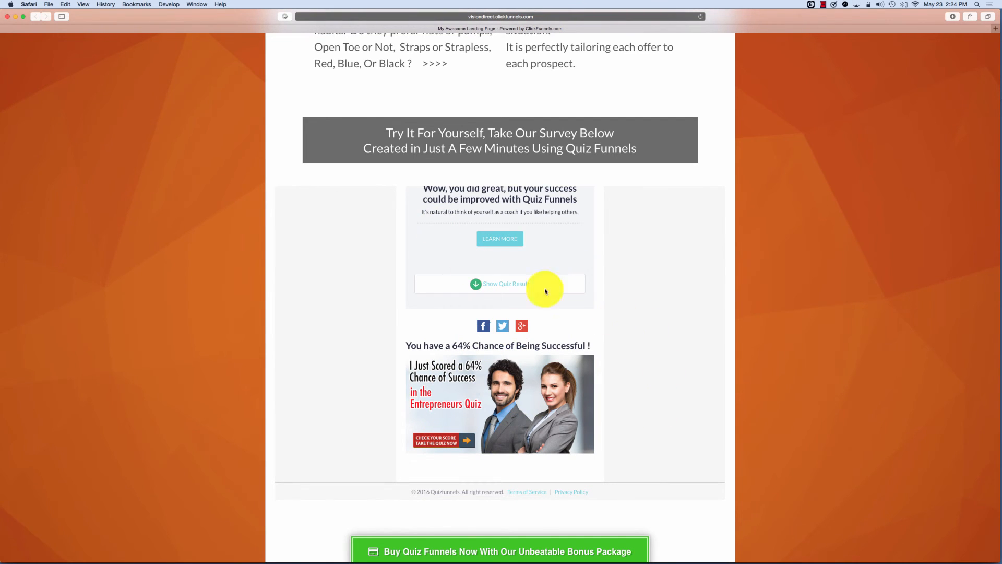
Close the landing page preview and the ClickFunnels window to return to the Review & Publish page in QuizFunnels.
scroll(626, 334, "up", 5)
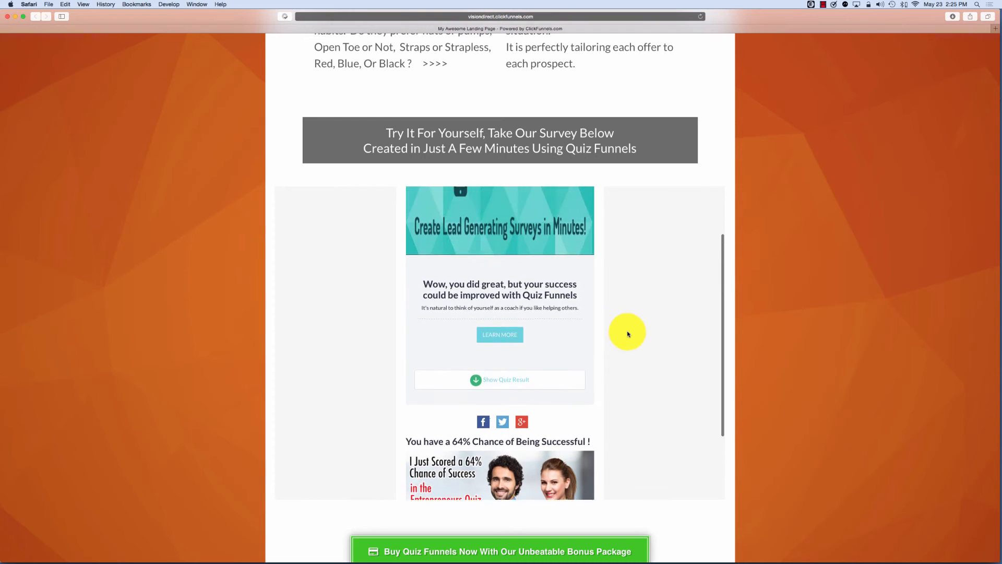
scroll(628, 334, "up", 3)
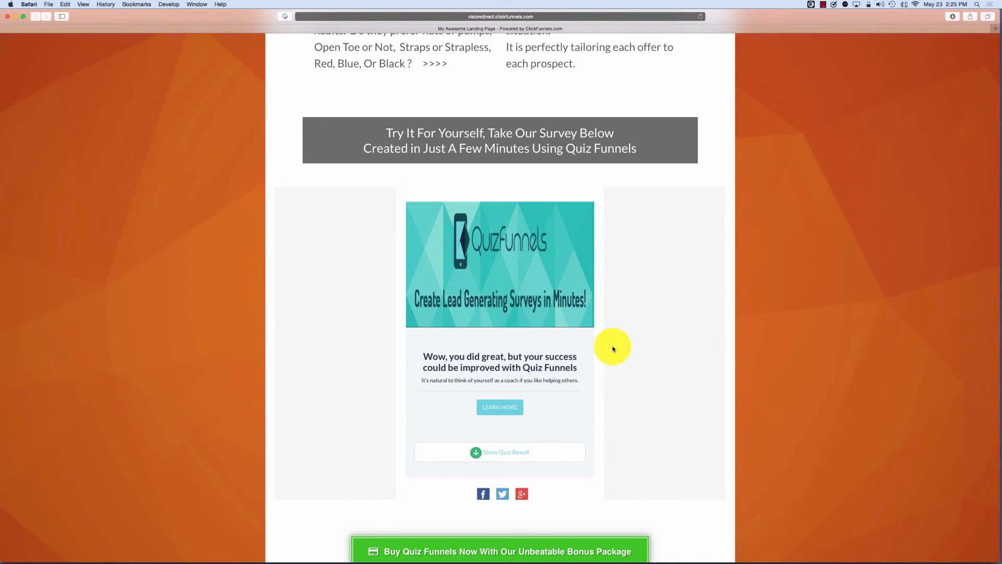
left_click(7, 17)
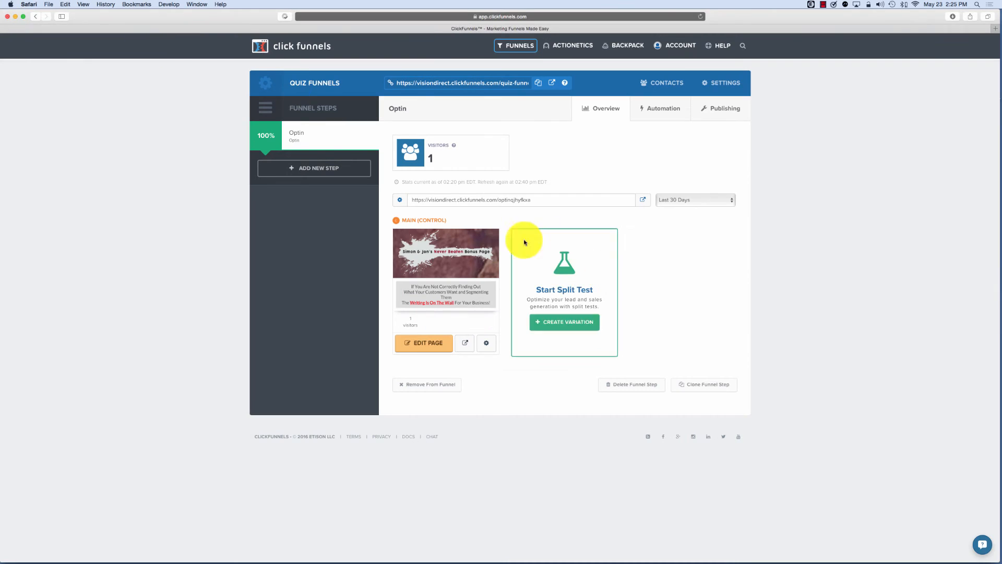
left_click(7, 16)
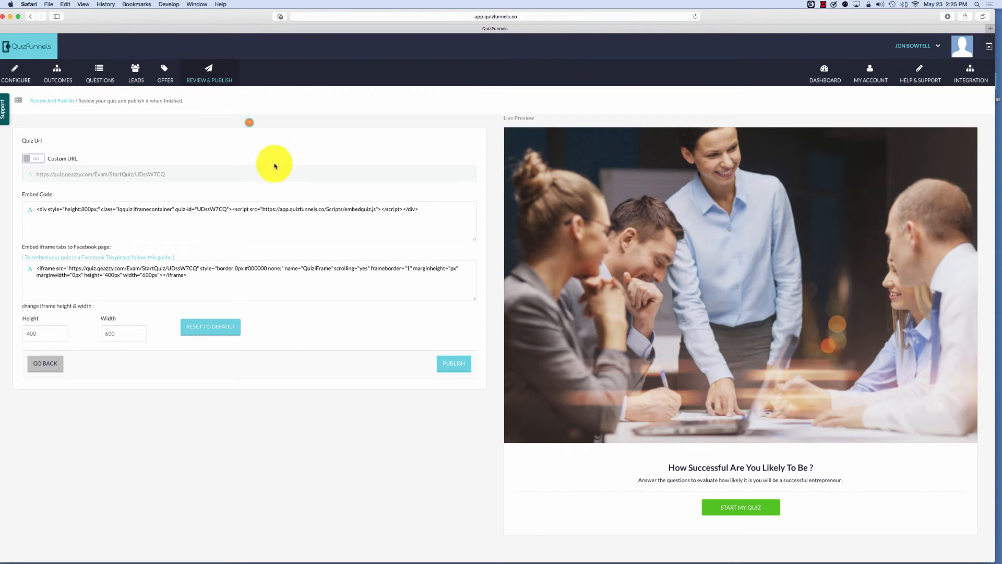